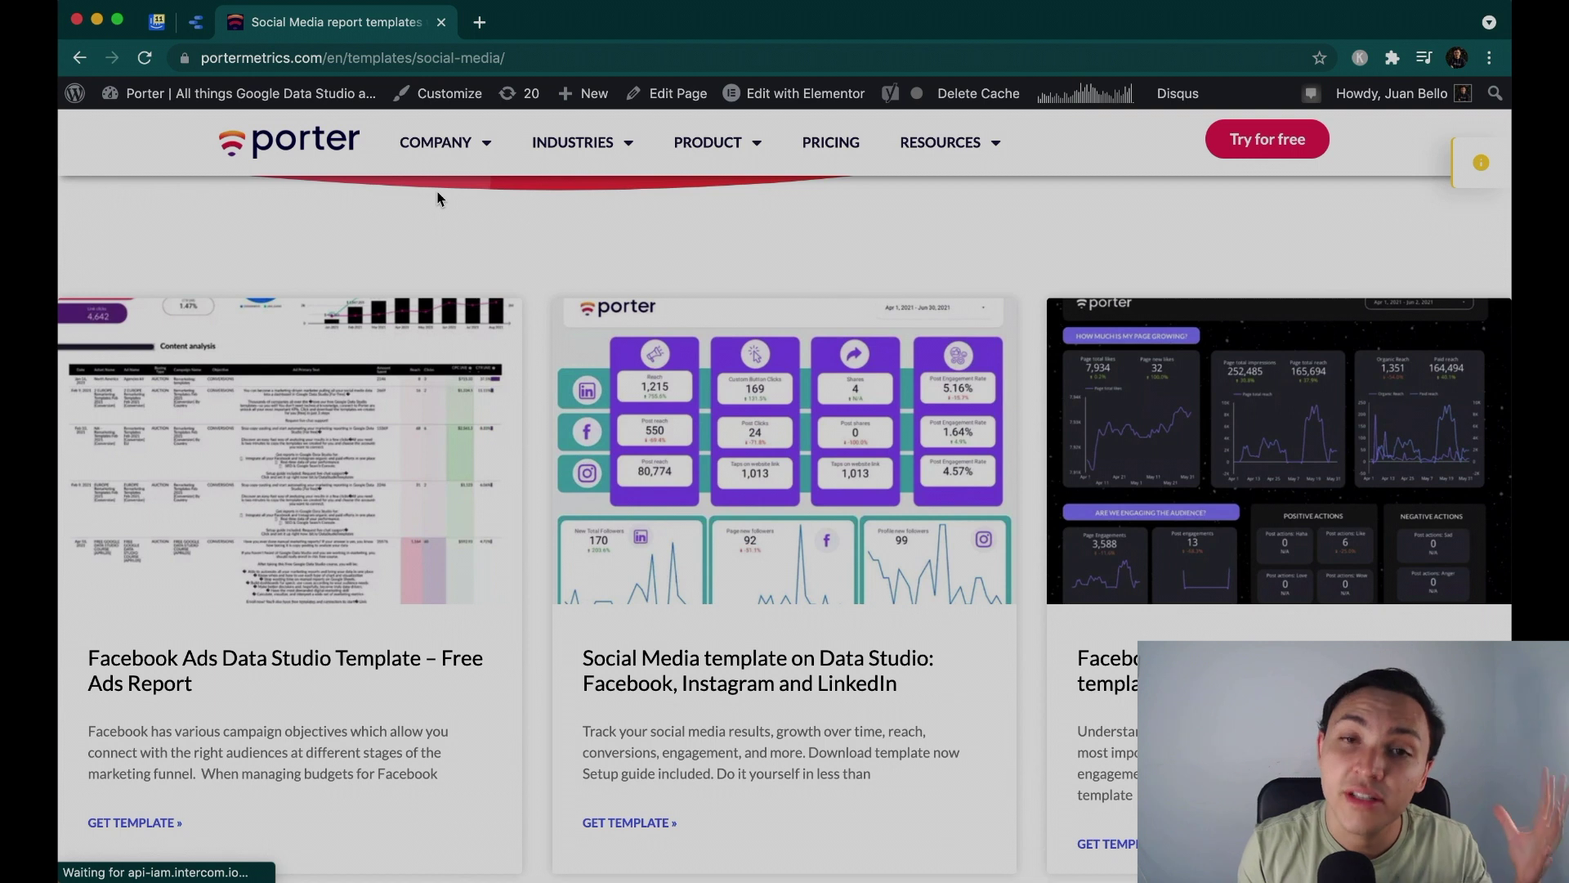
# Step: Look through the social media report templates for Google Data Studio in the template gallery
pyautogui.scroll(7, 1188, 389)
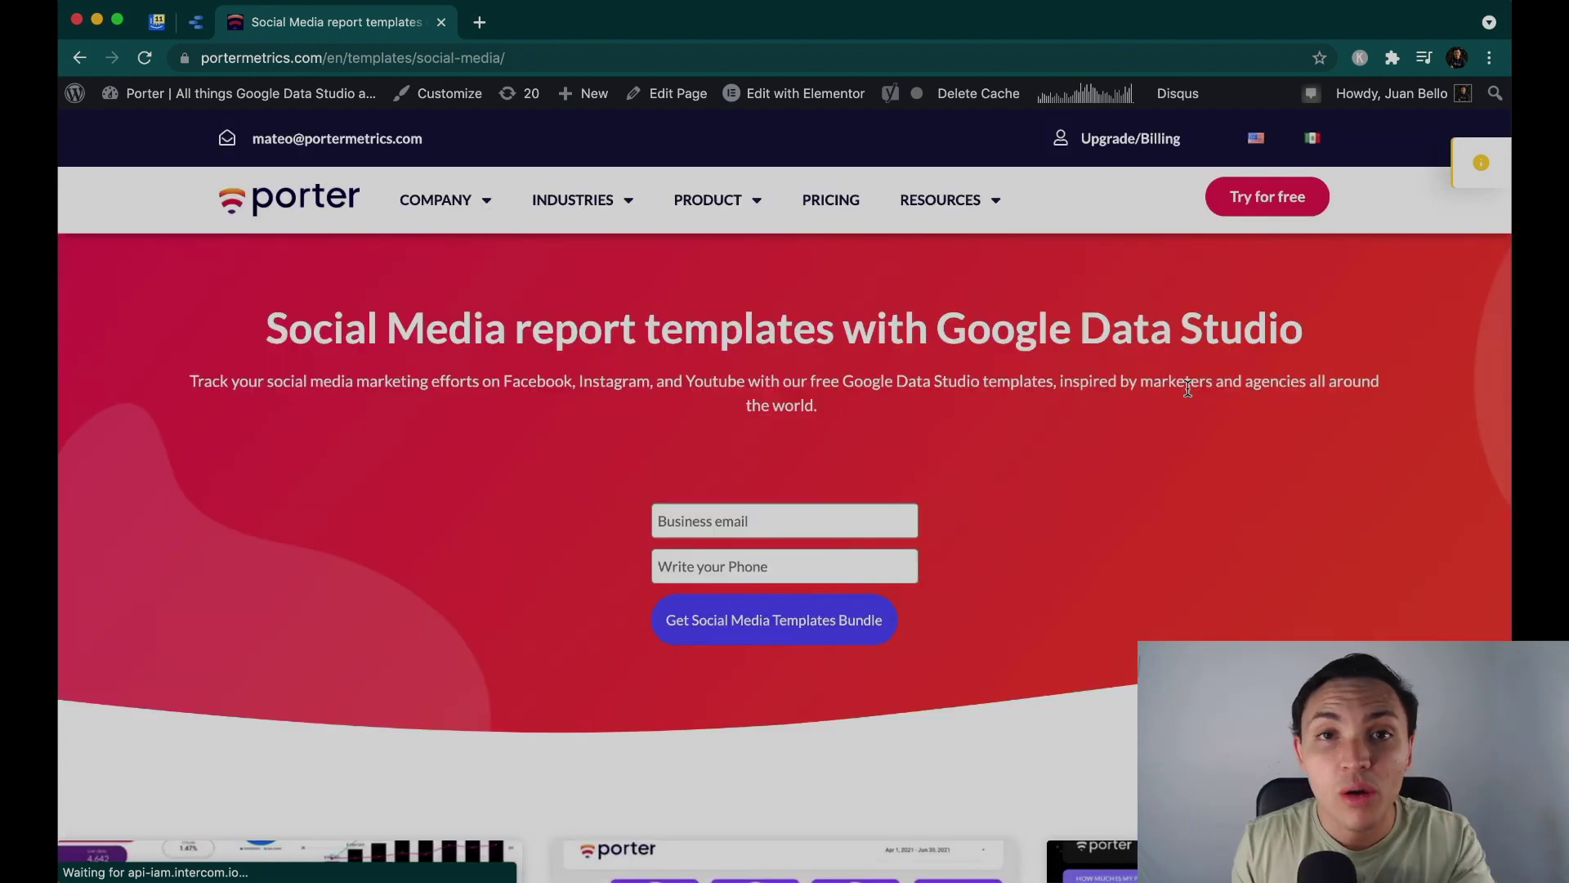
pyautogui.scroll(-5, 822, 625)
pyautogui.scroll(-2, 824, 629)
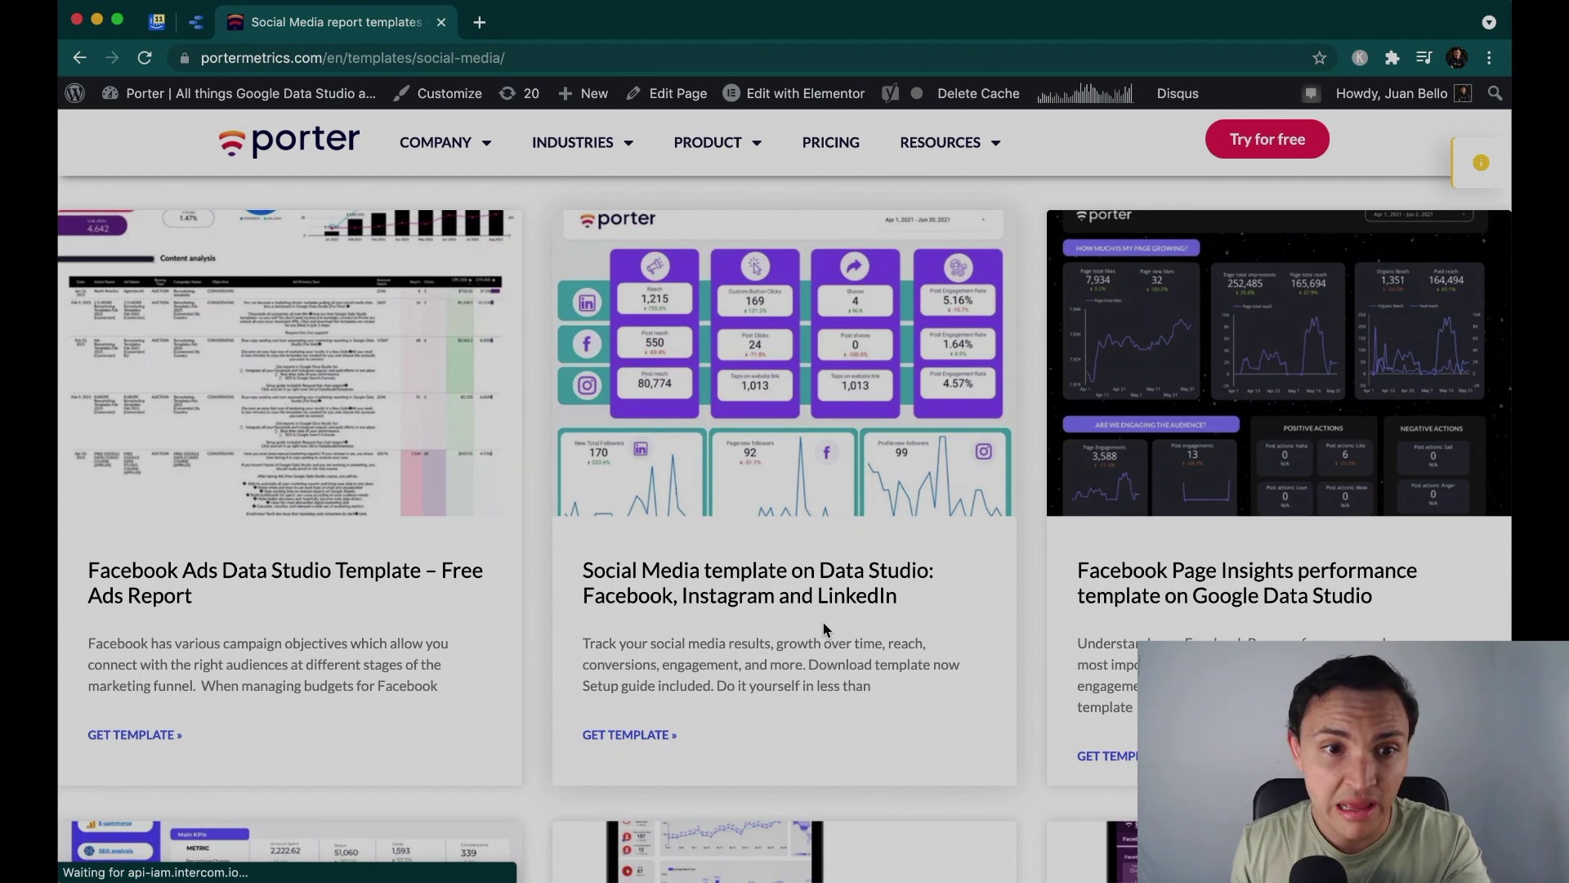
pyautogui.scroll(-1, 664, 535)
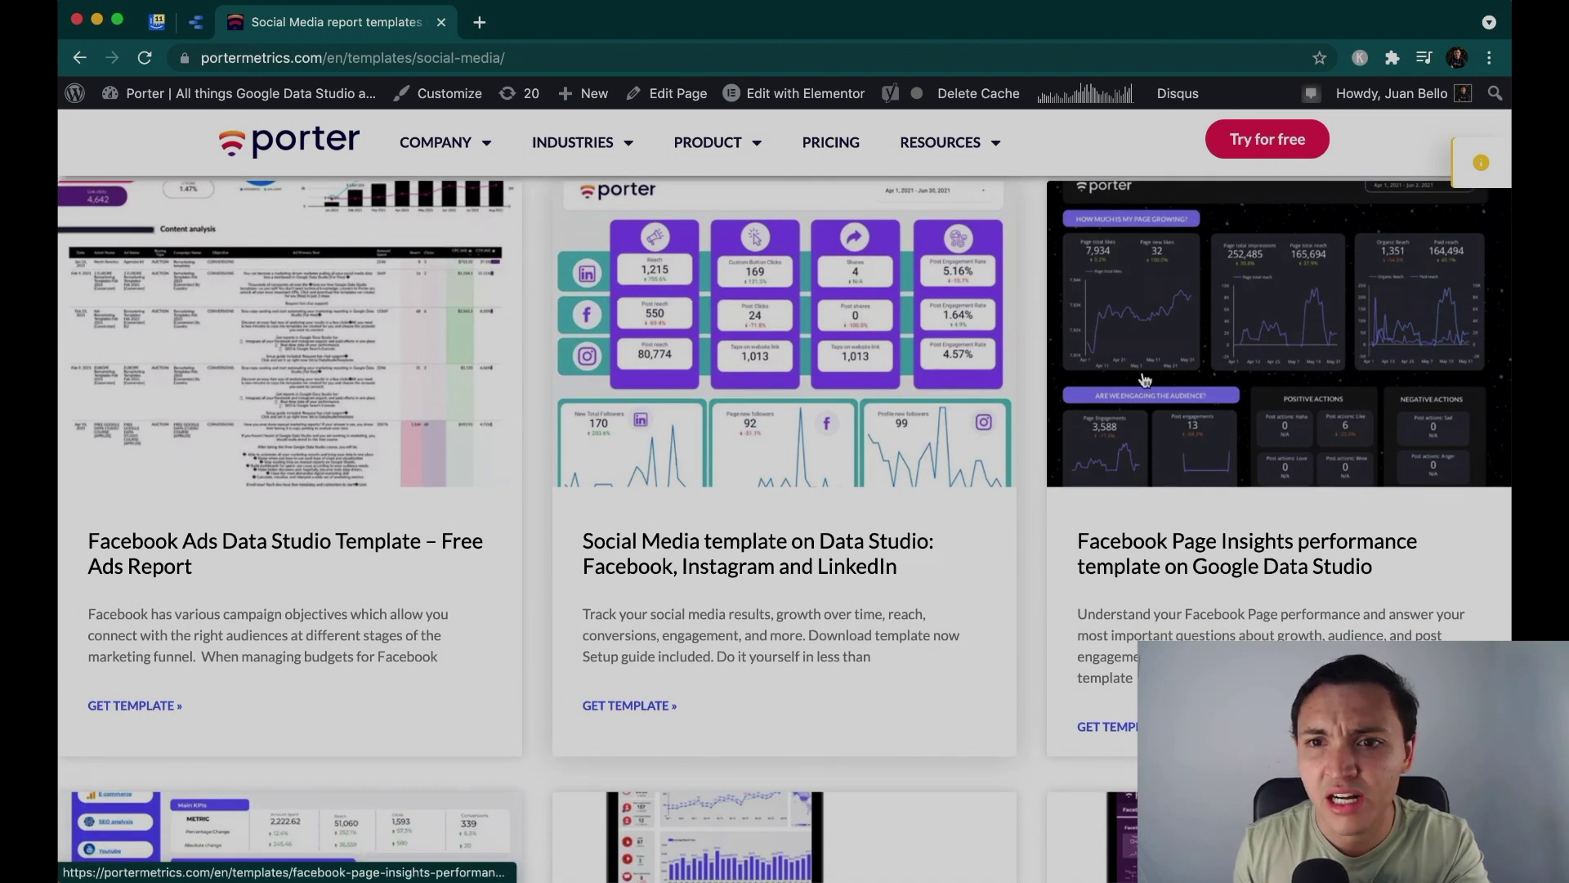
pyautogui.scroll(-4, 922, 466)
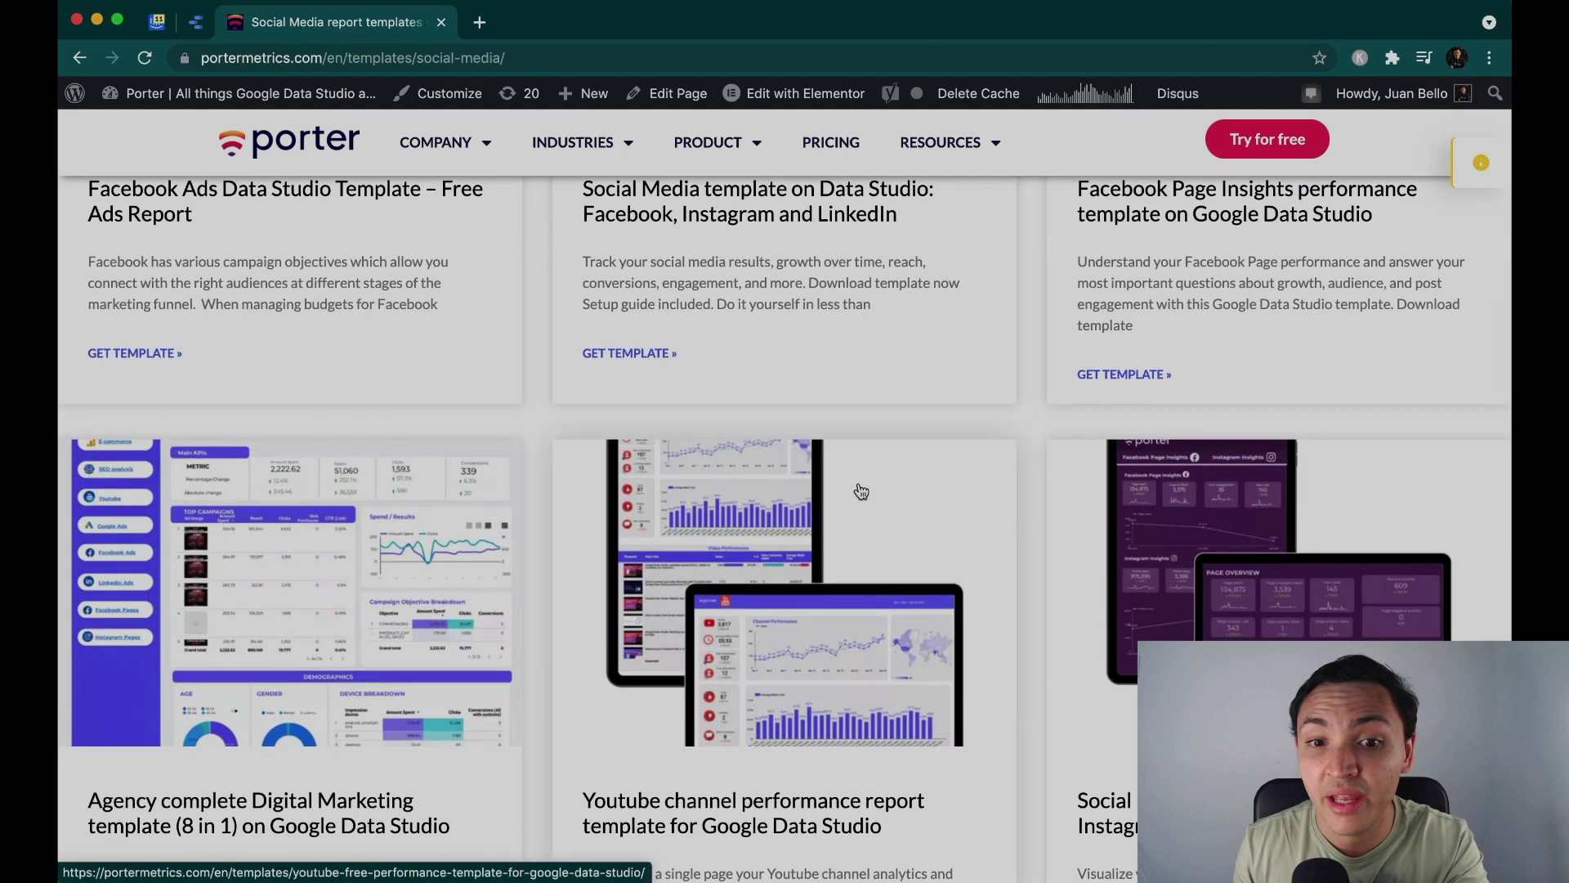
pyautogui.scroll(-1, 862, 490)
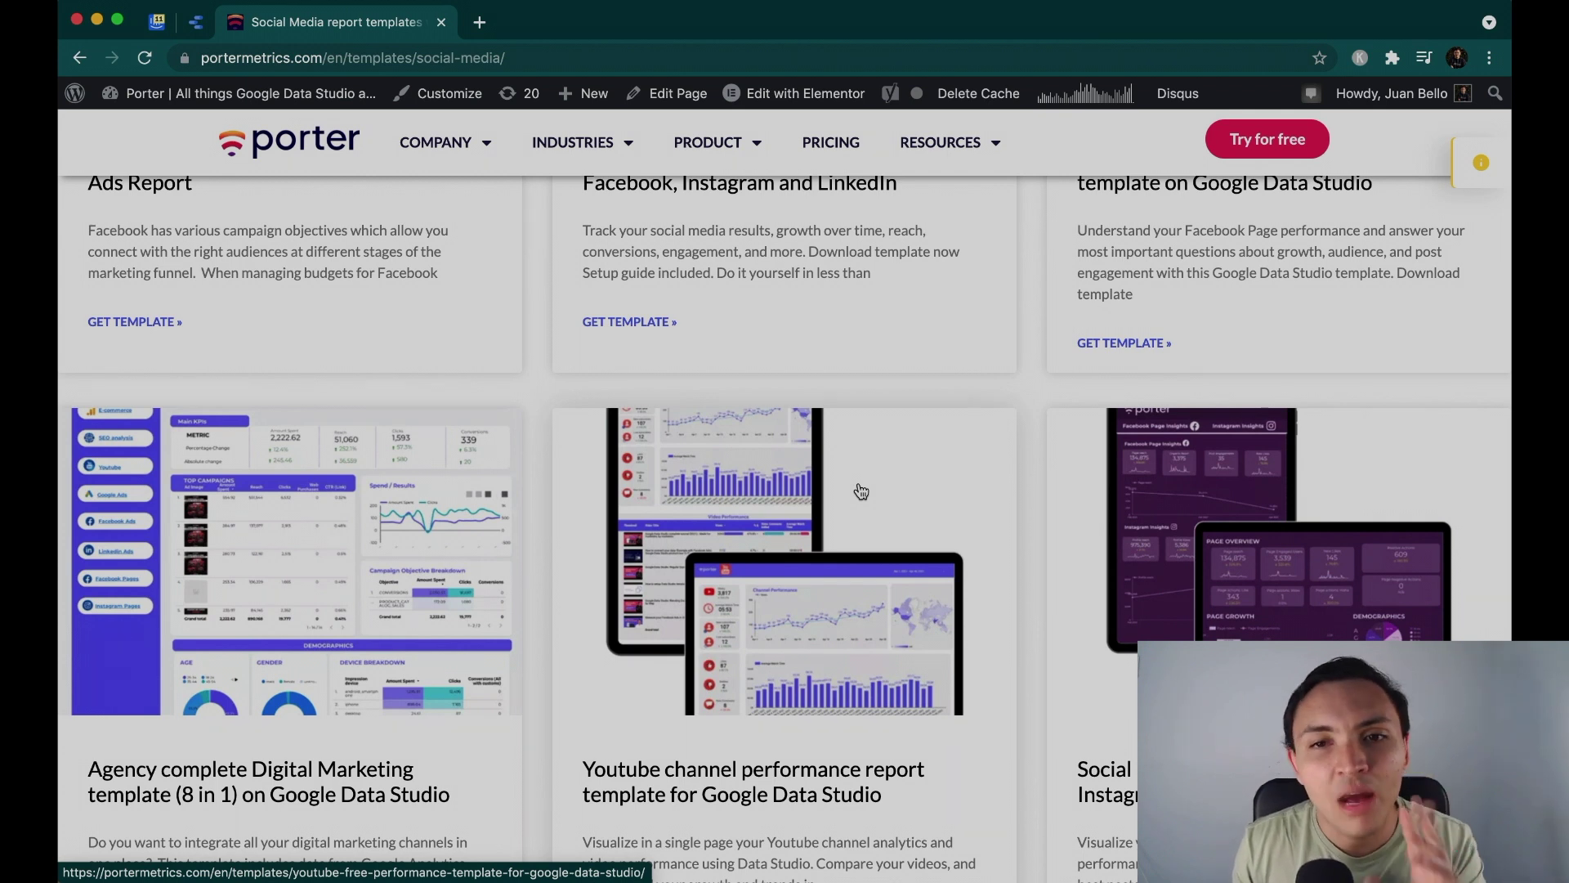
pyautogui.scroll(10, 861, 491)
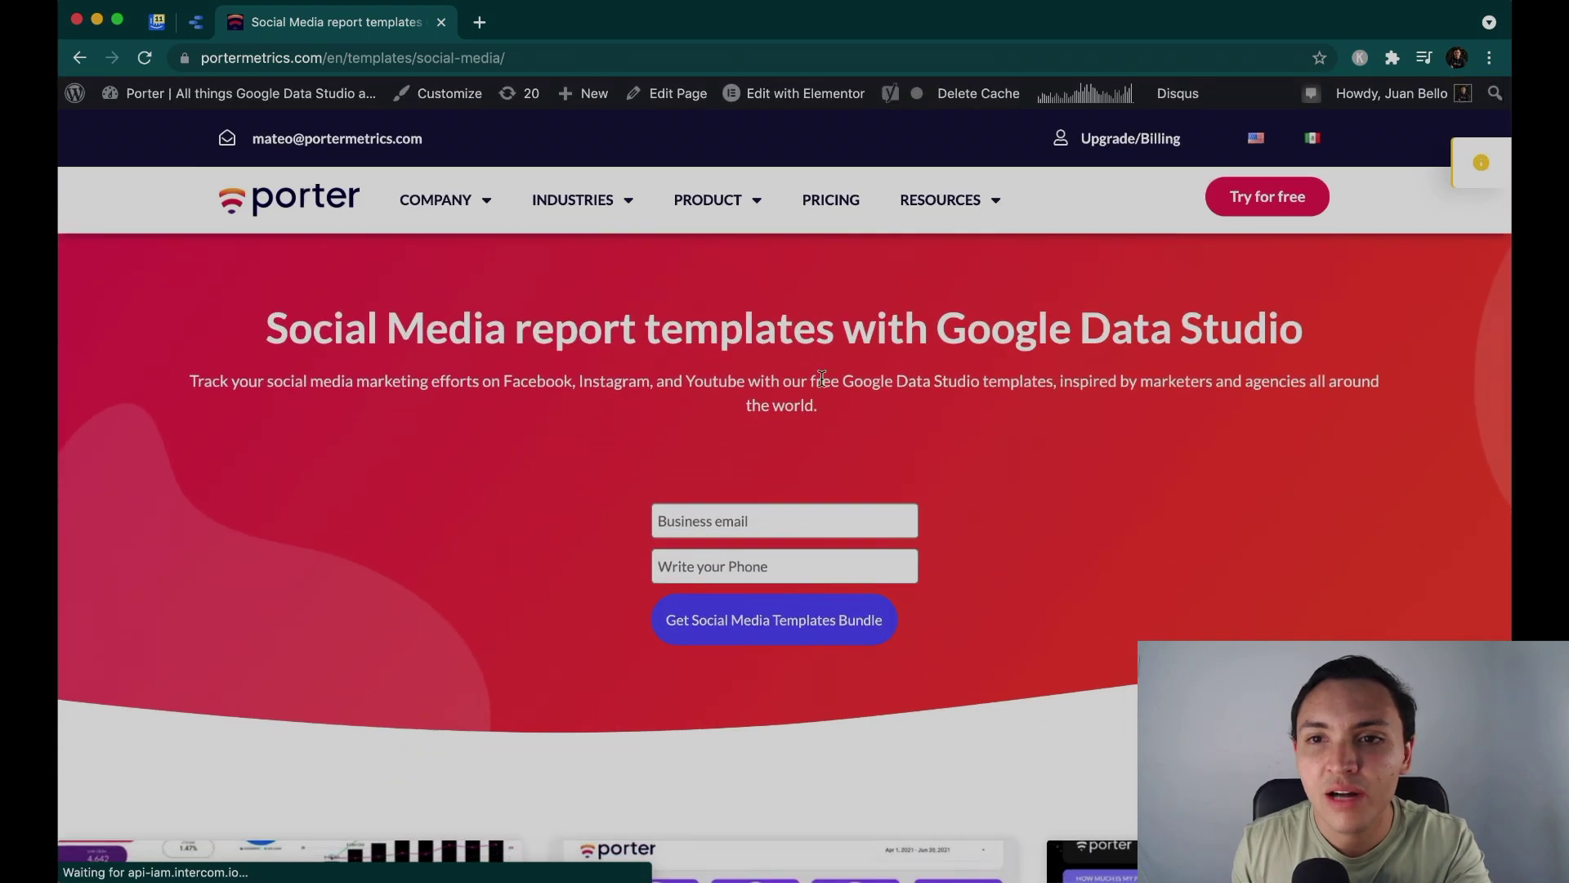
# Step: Start the free trial with the Facebook Pages app and set the connector's Page ID to the first individual page only
pyautogui.click(1284, 197)
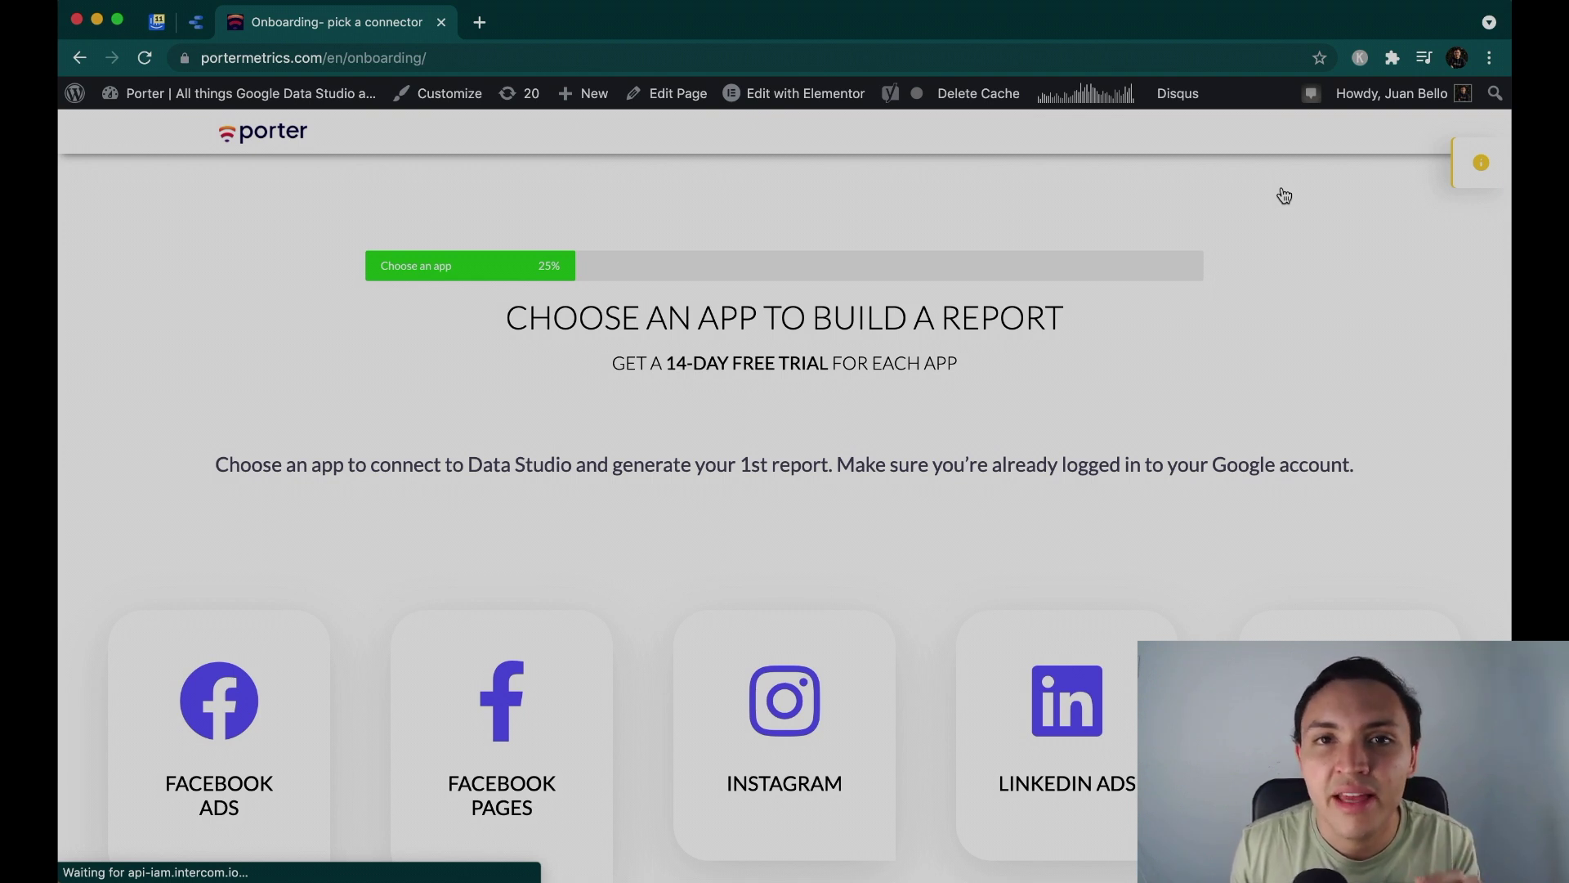
pyautogui.click(497, 683)
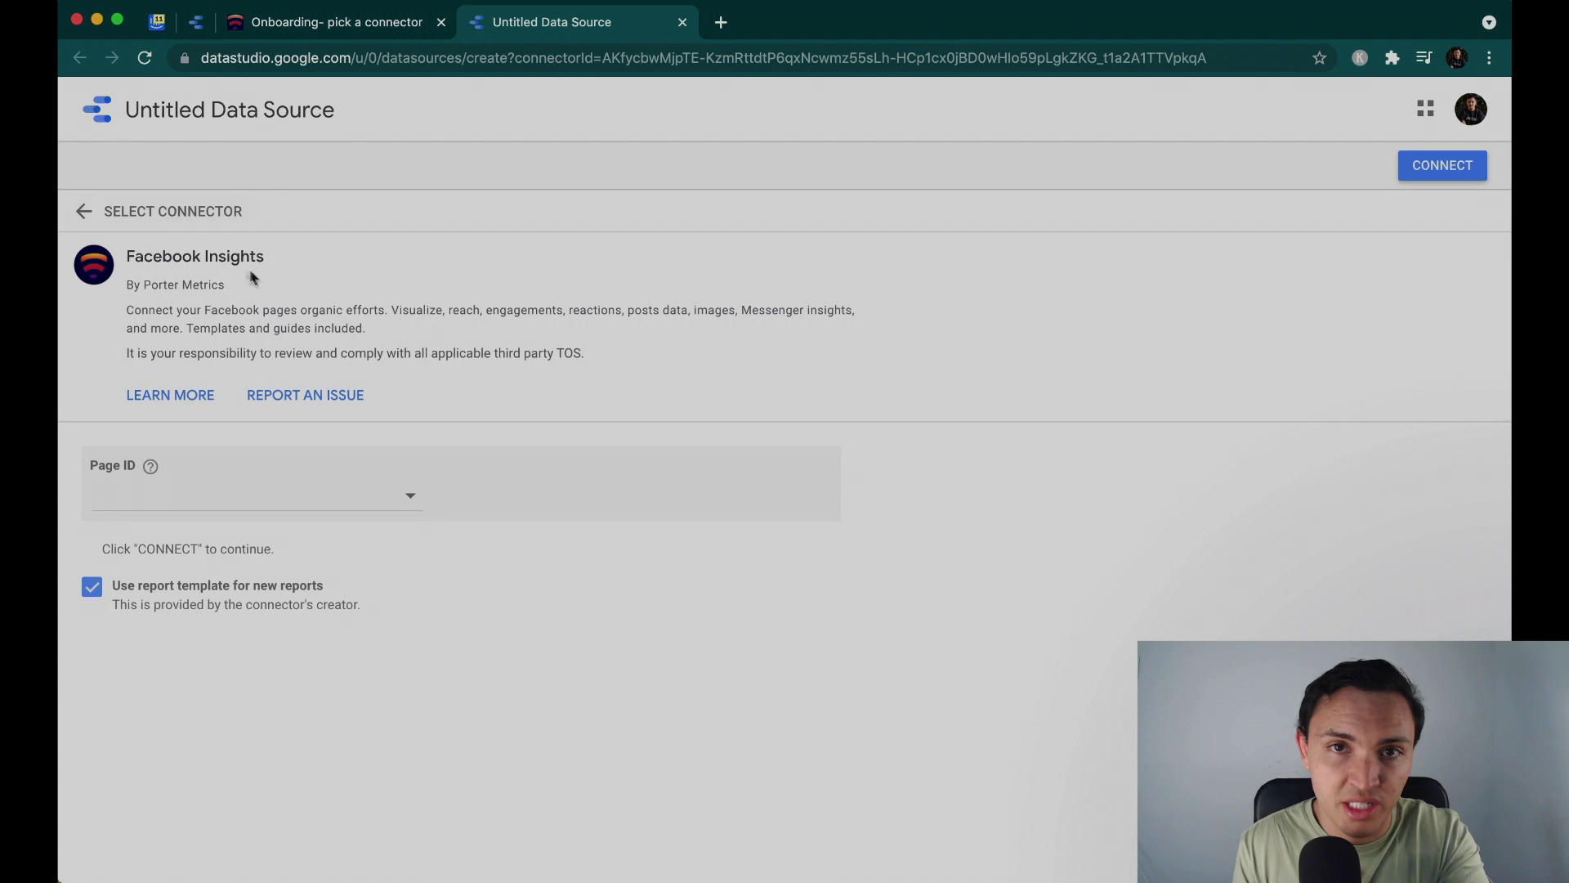
pyautogui.click(331, 507)
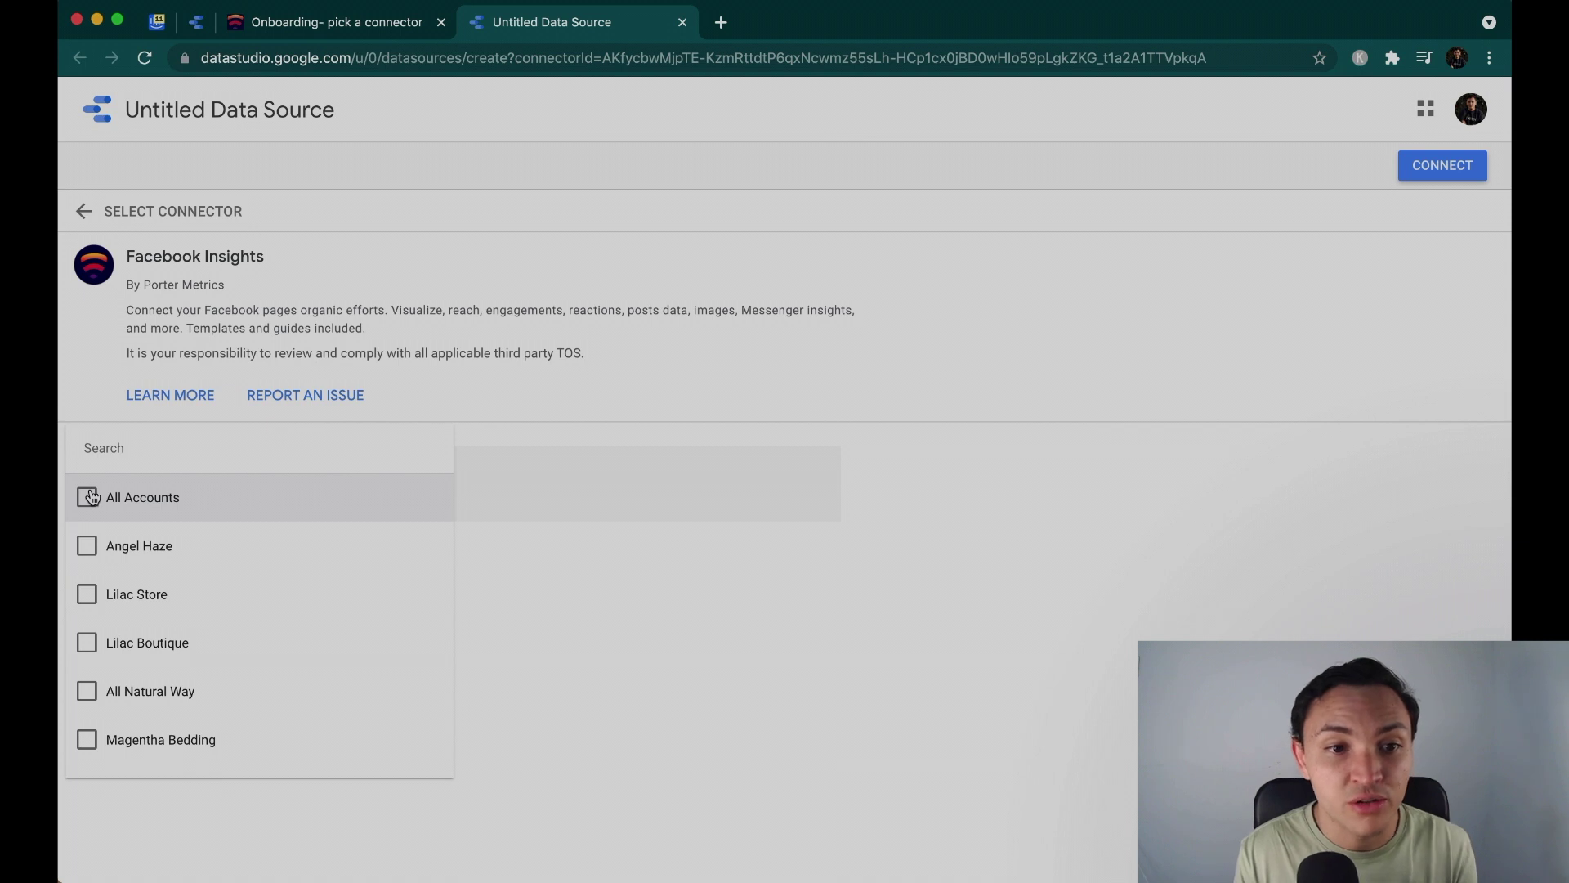
pyautogui.click(86, 545)
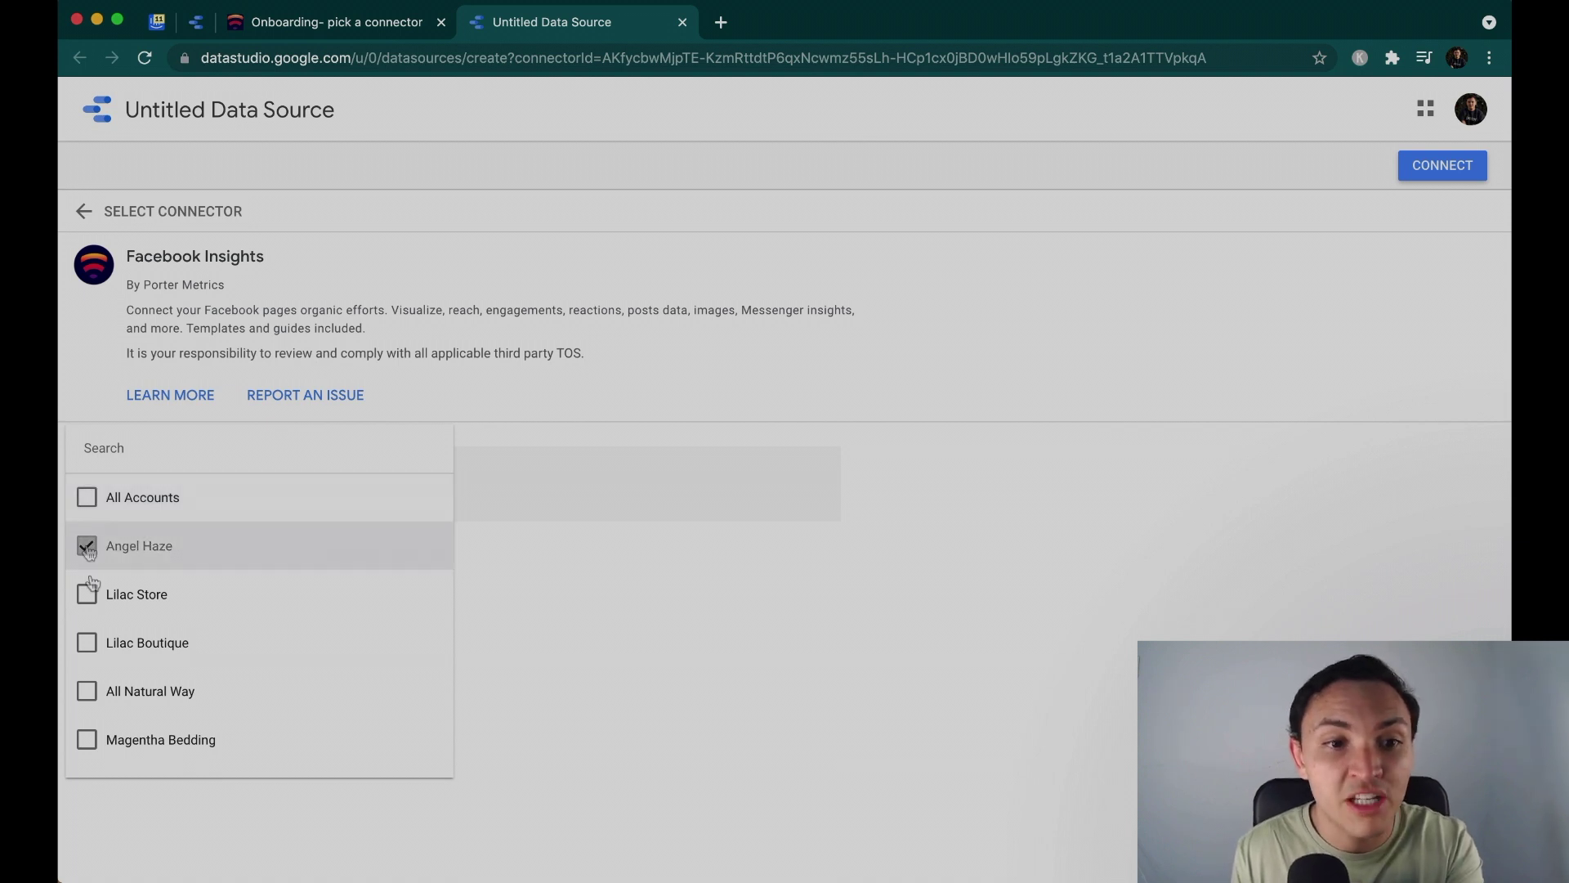
pyautogui.click(88, 604)
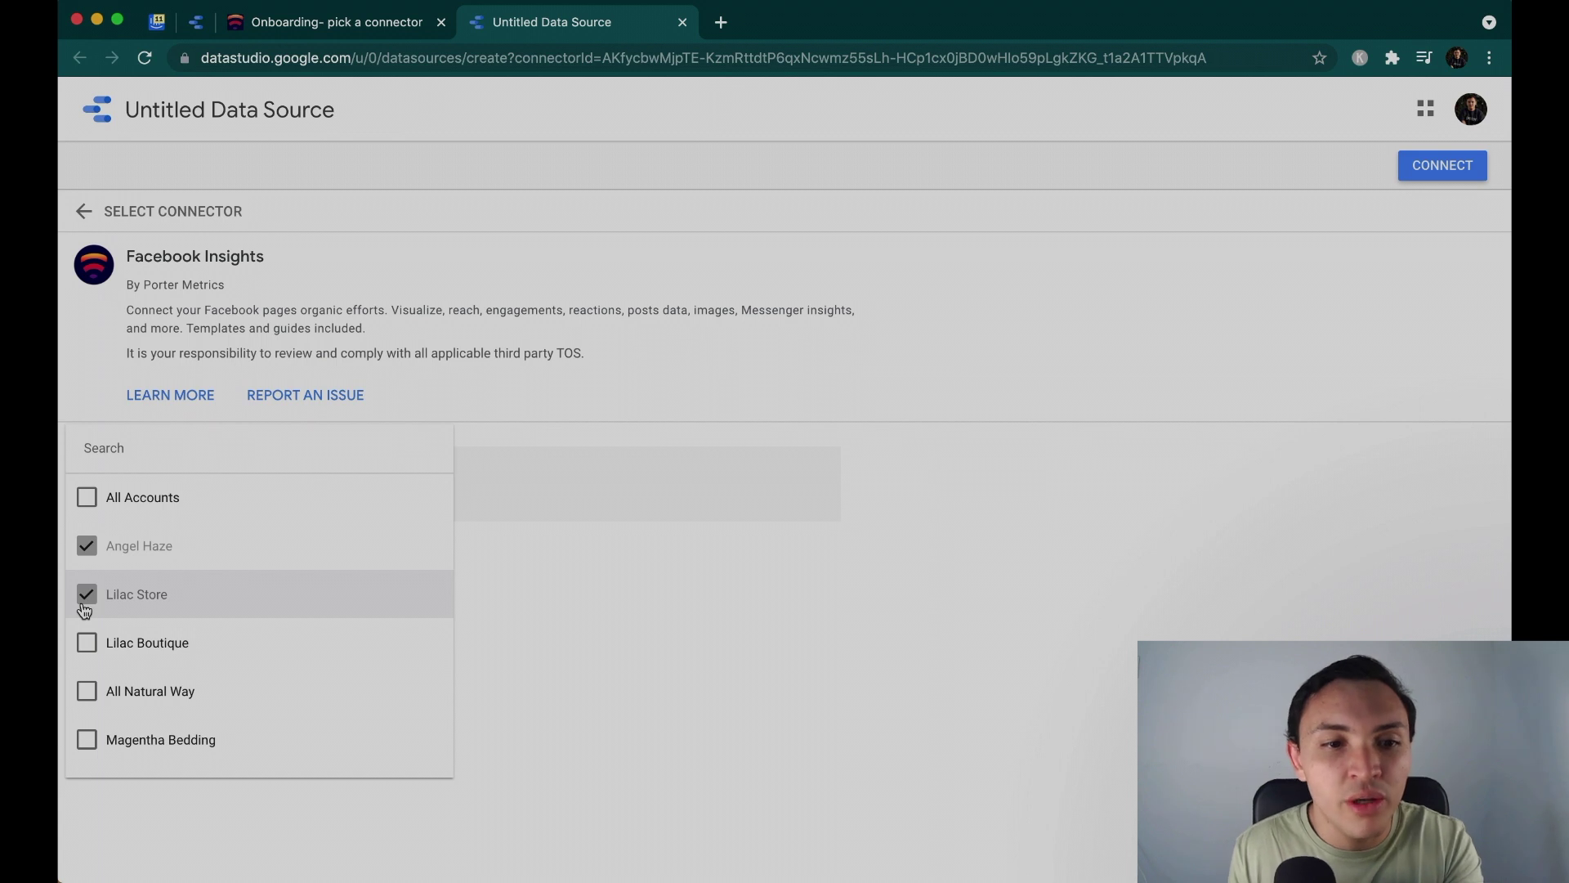
pyautogui.click(86, 597)
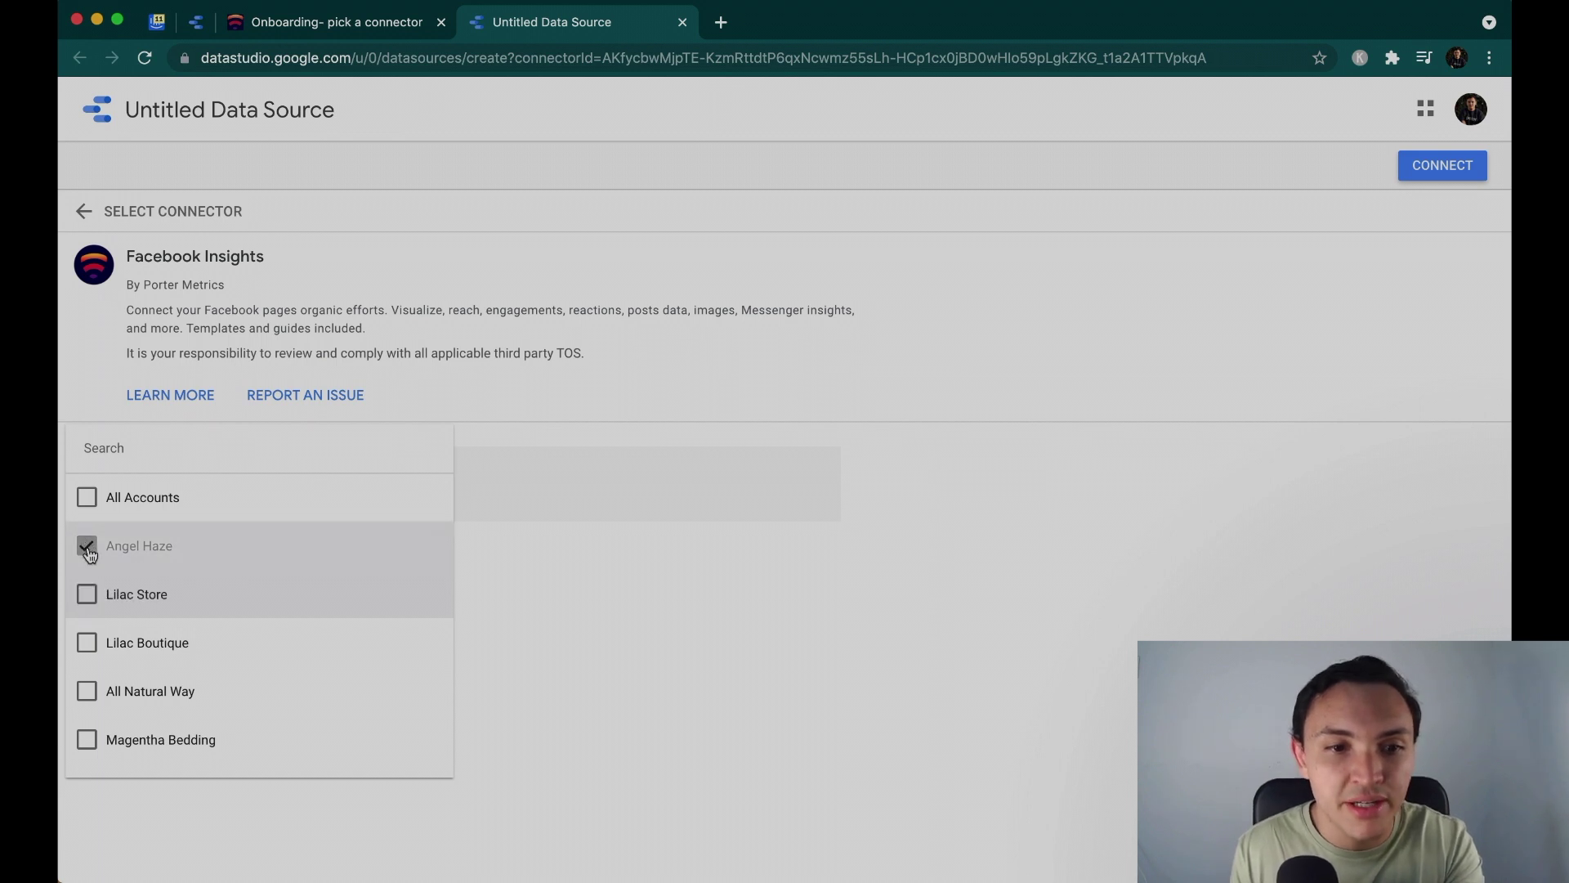
pyautogui.click(611, 709)
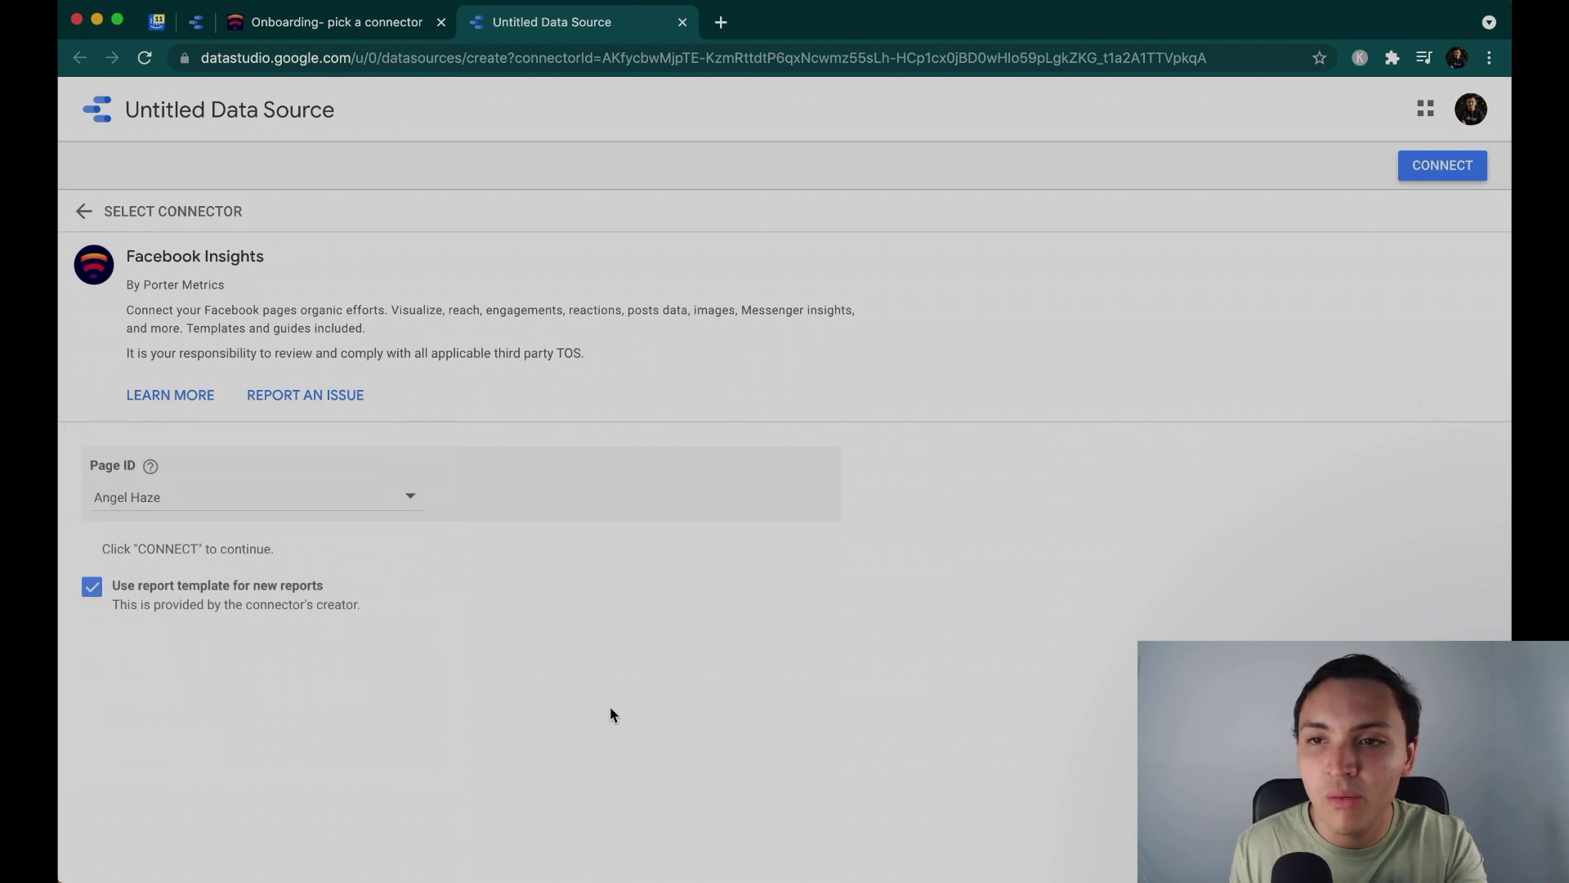
# Step: Connect the Facebook Insights data source and create a report from it with the provided template
pyautogui.click(1442, 172)
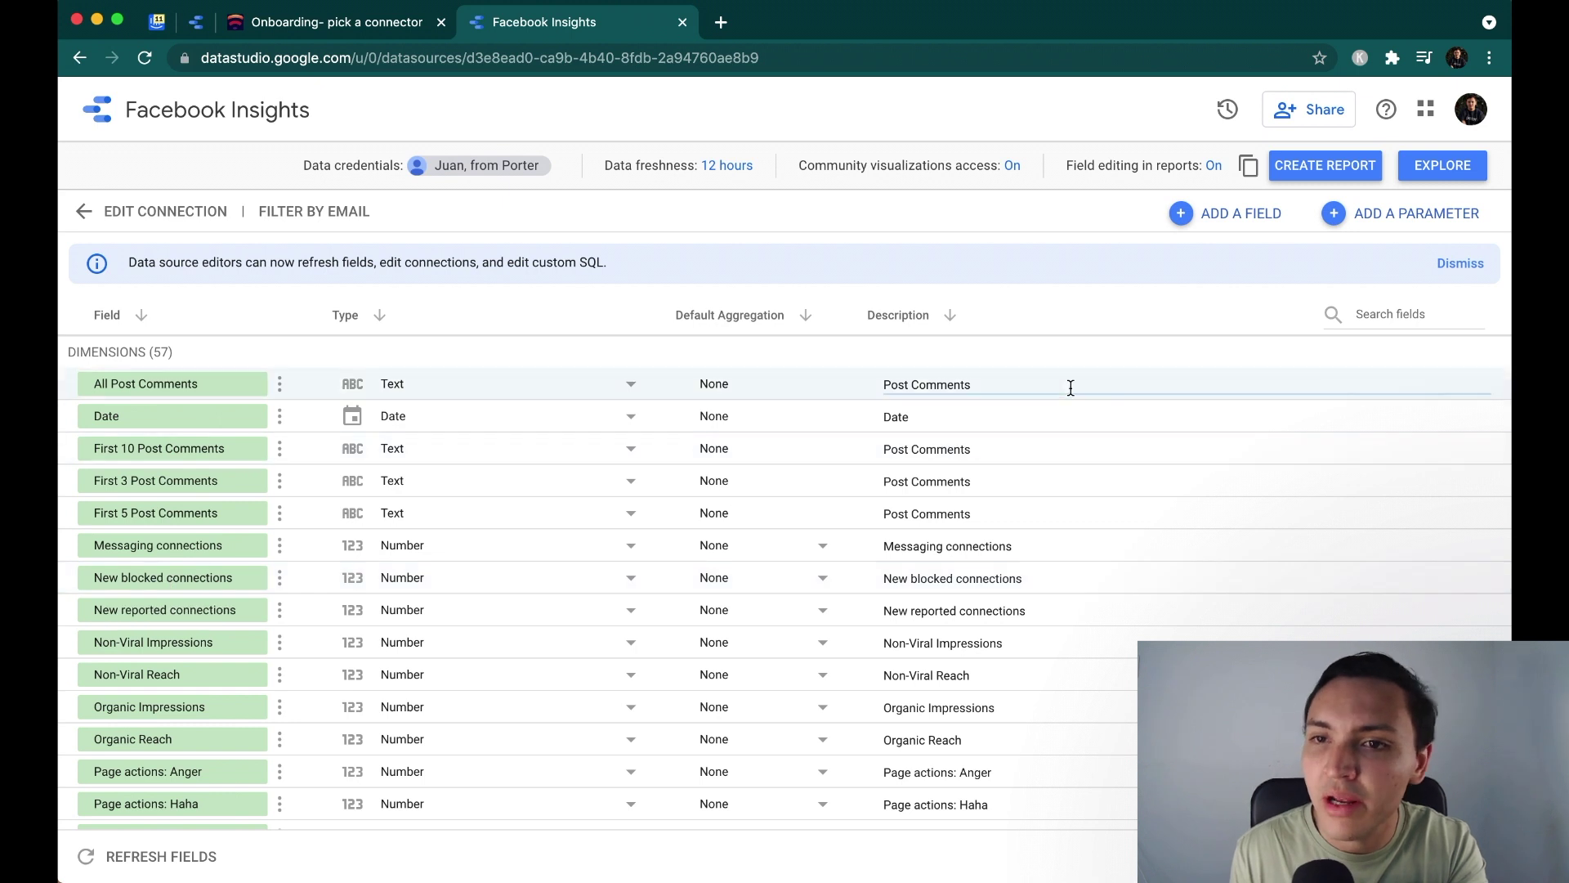
pyautogui.click(1325, 168)
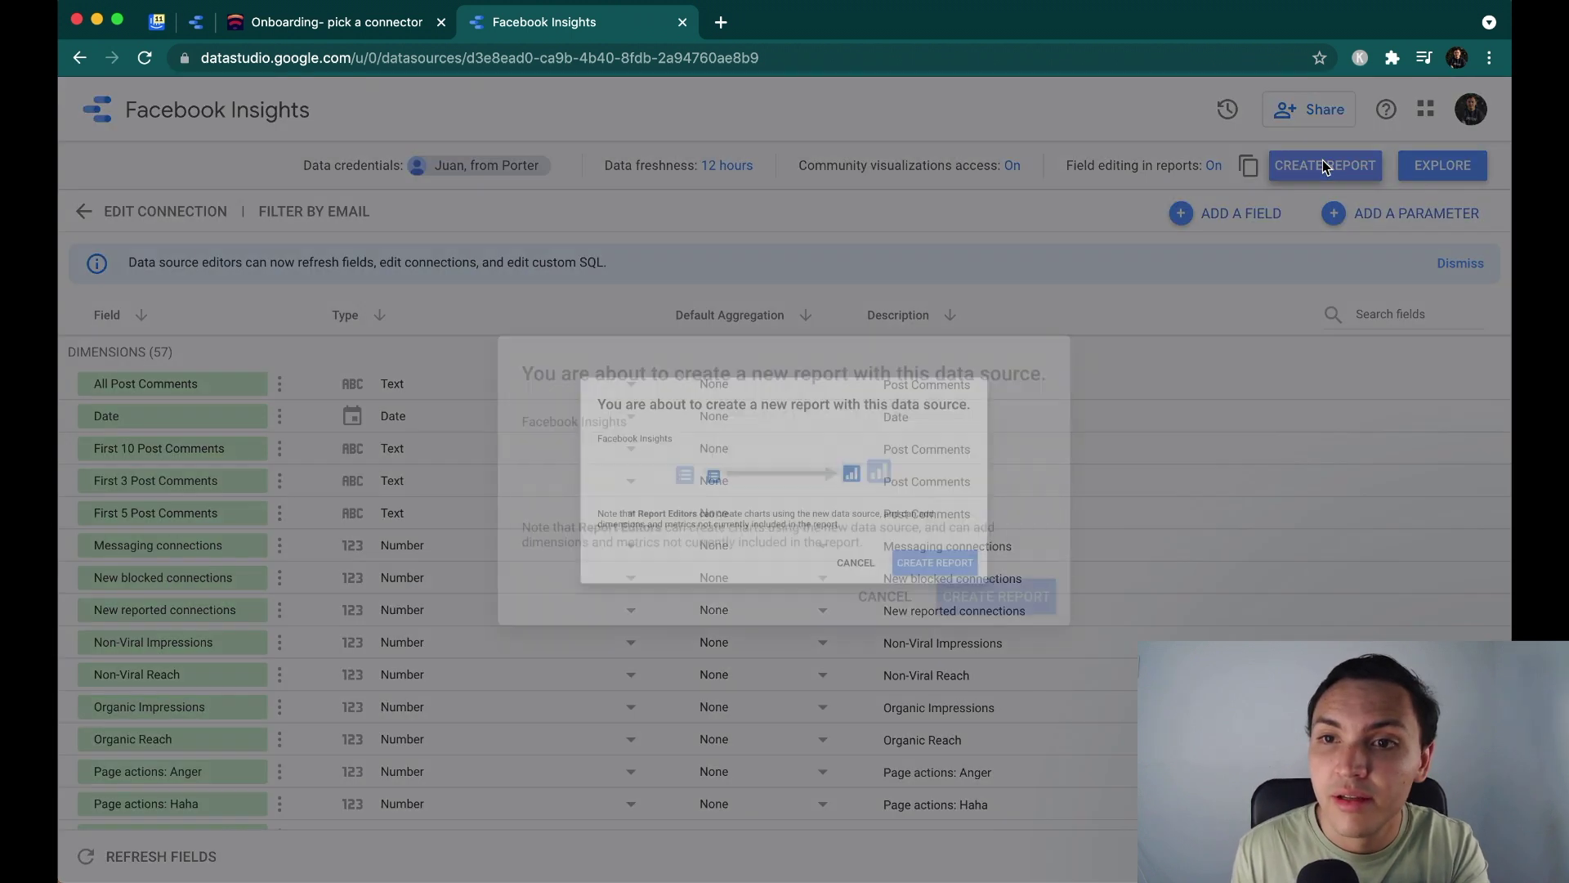
pyautogui.click(986, 612)
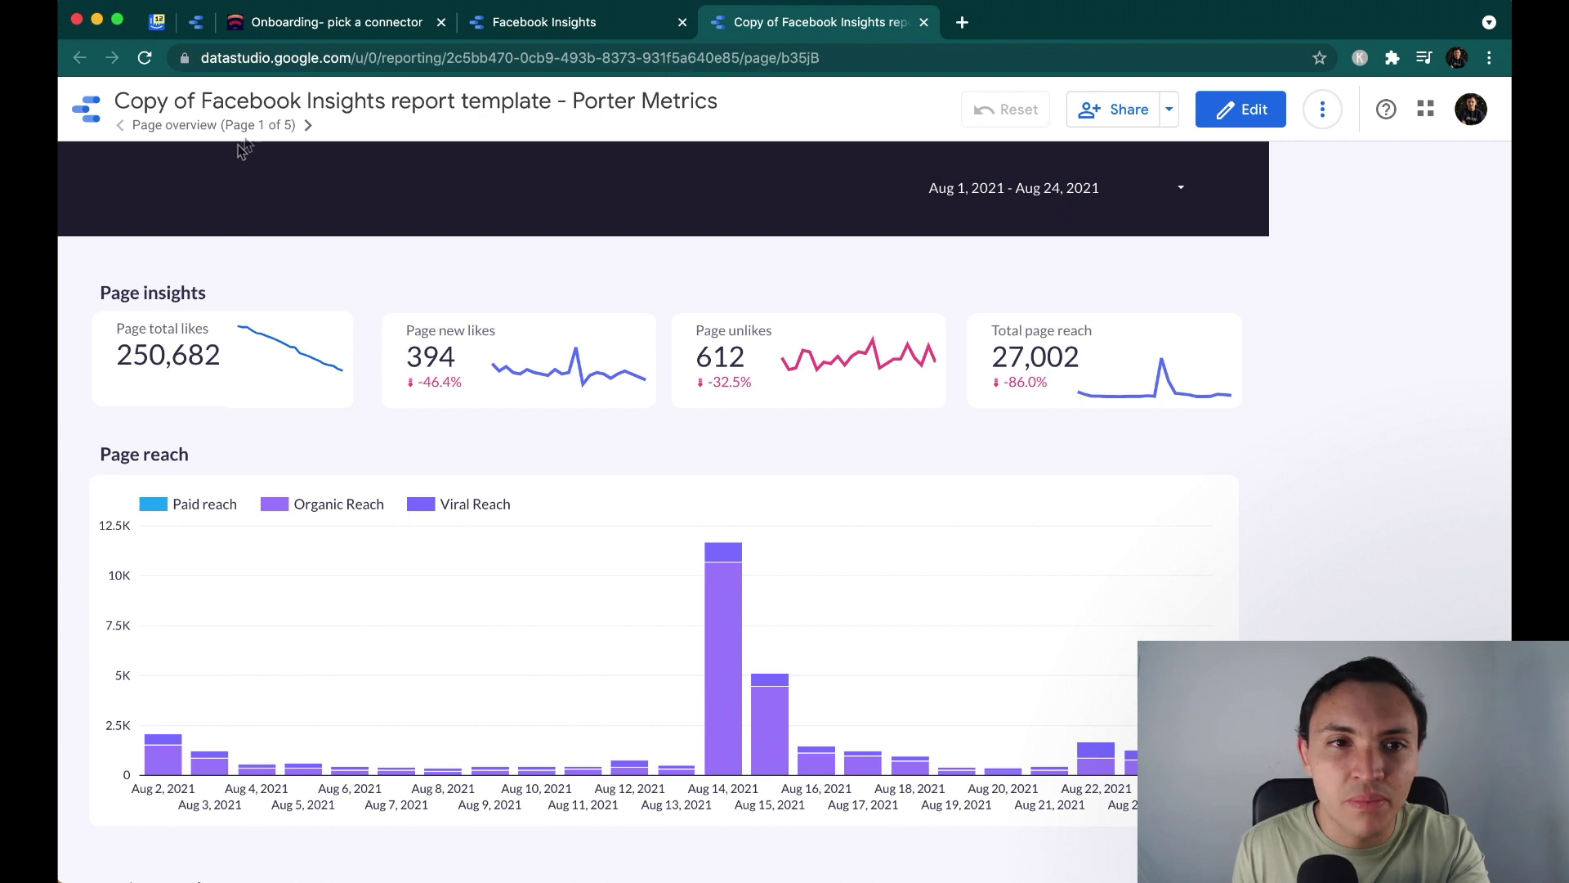
# Step: Check the Facebook Insights report's list of pages and pin its browser tab
pyautogui.click(265, 127)
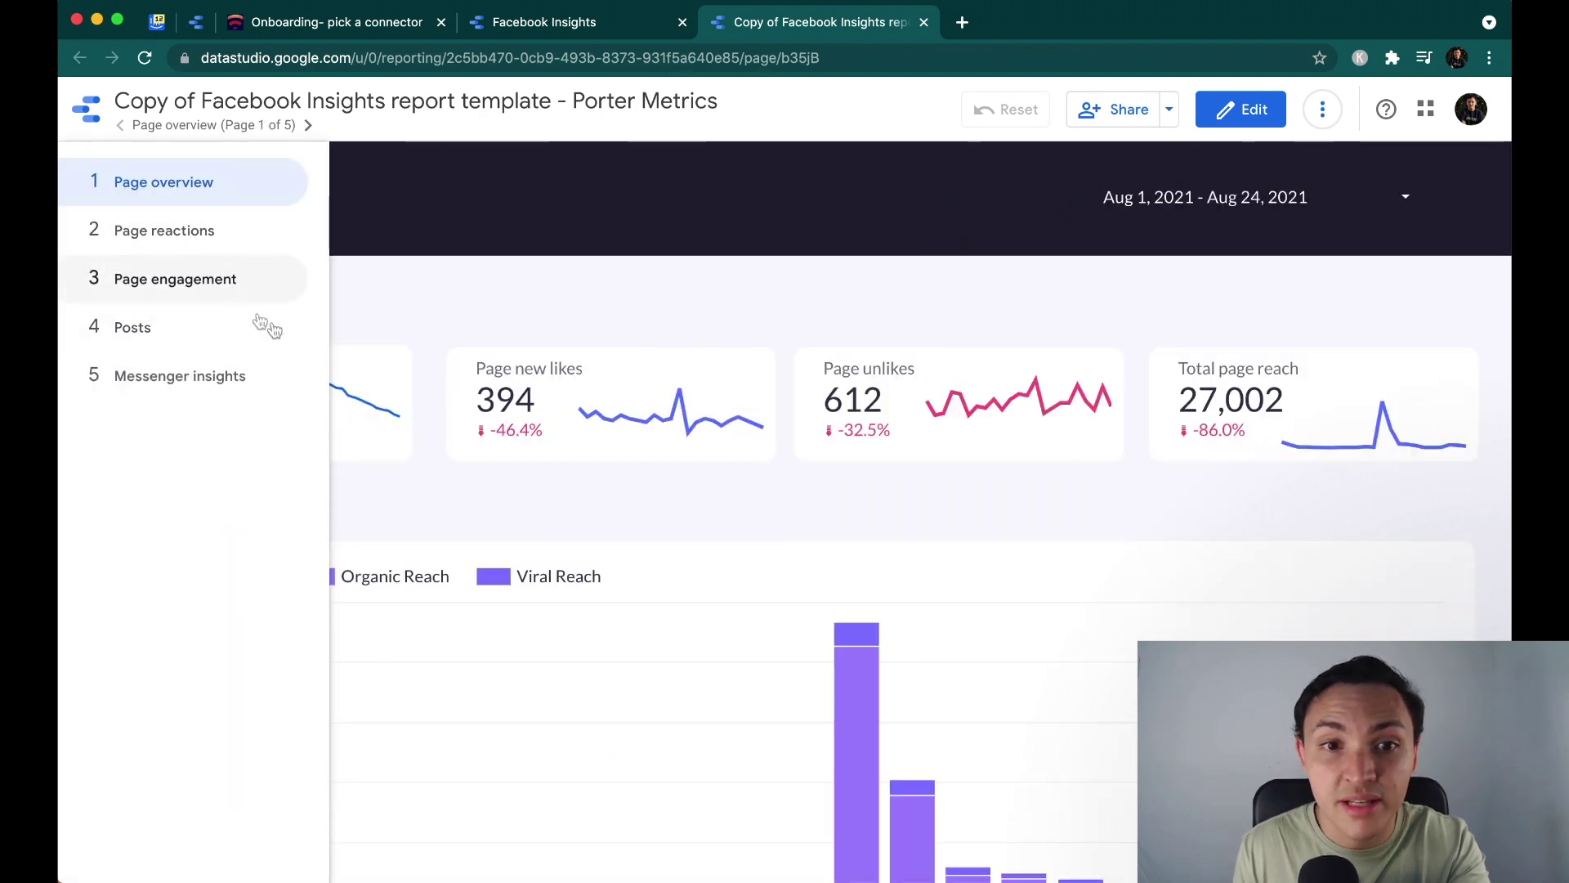
pyautogui.click(587, 542)
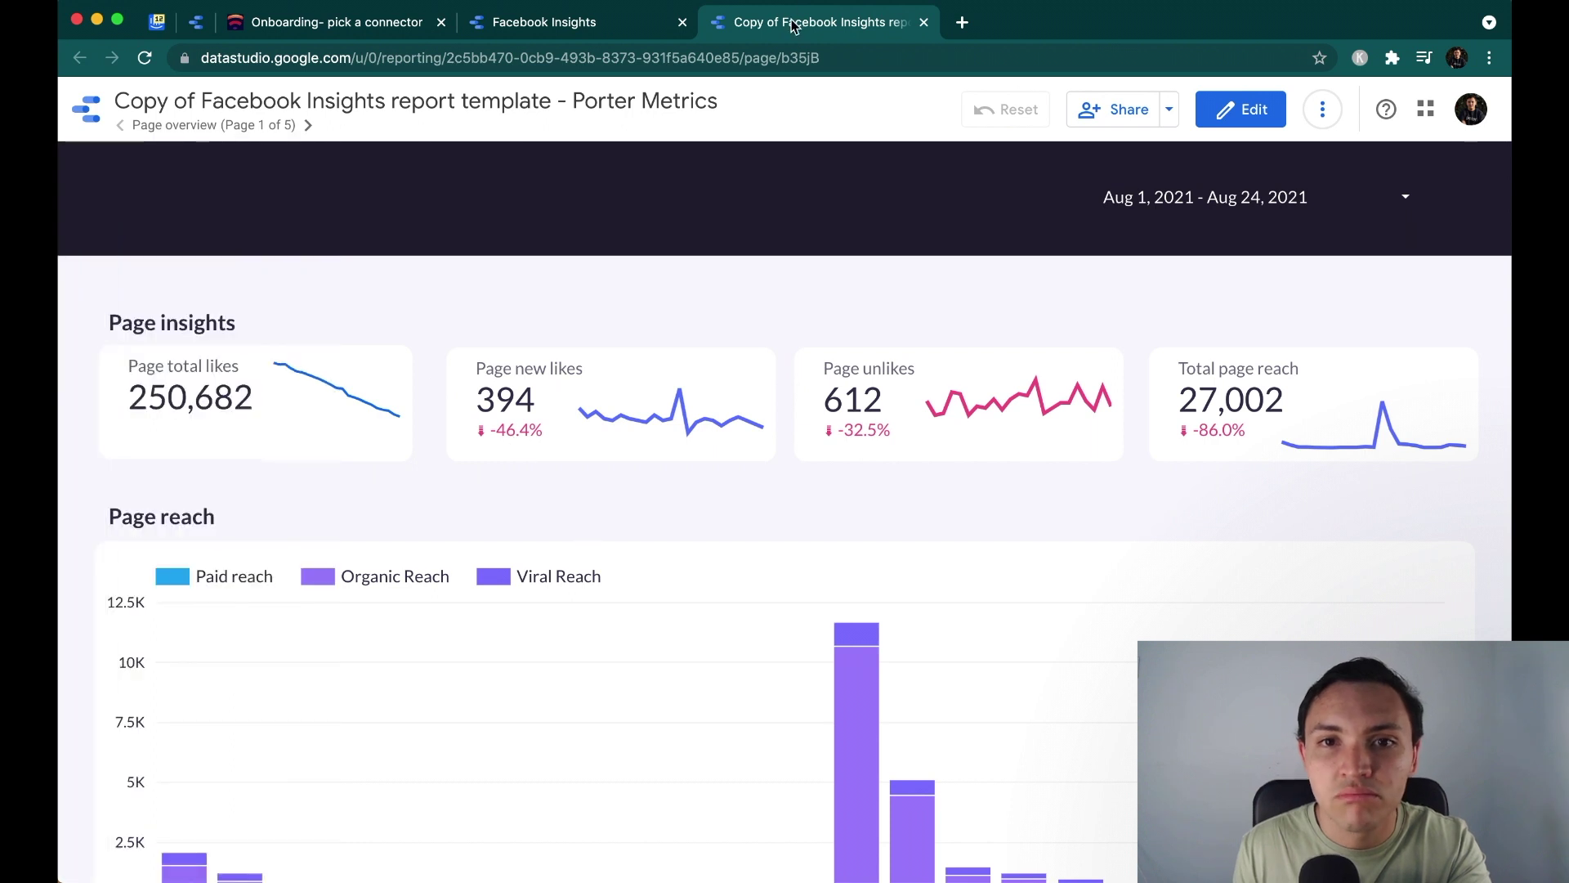
pyautogui.rightClick(791, 26)
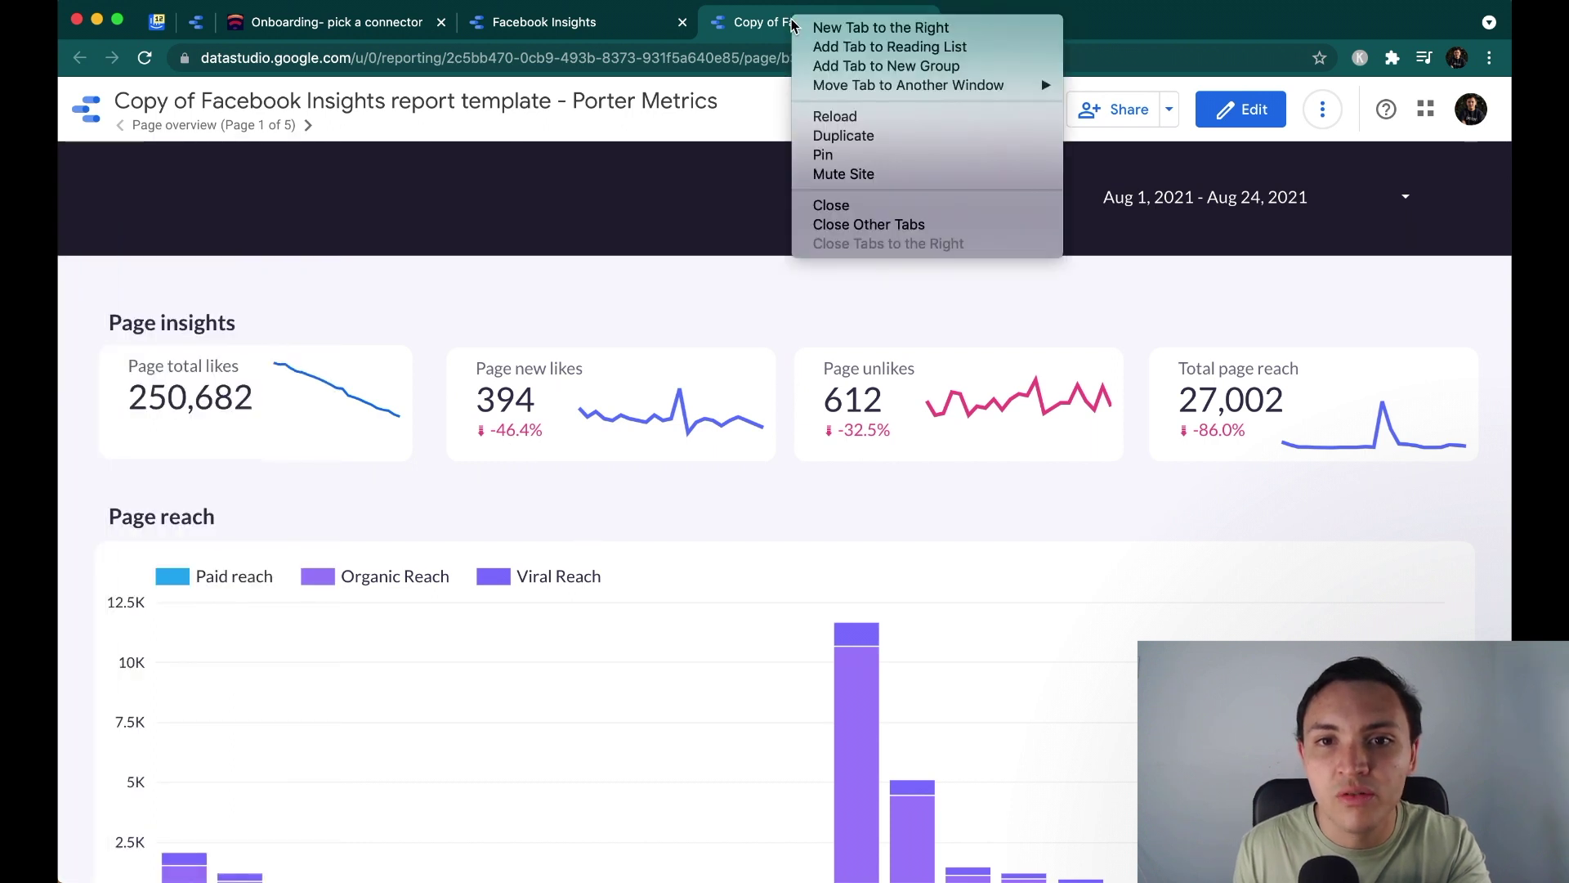
pyautogui.click(823, 154)
# Step: Create a new report from the LinkedIn Pages data source
pyautogui.click(414, 29)
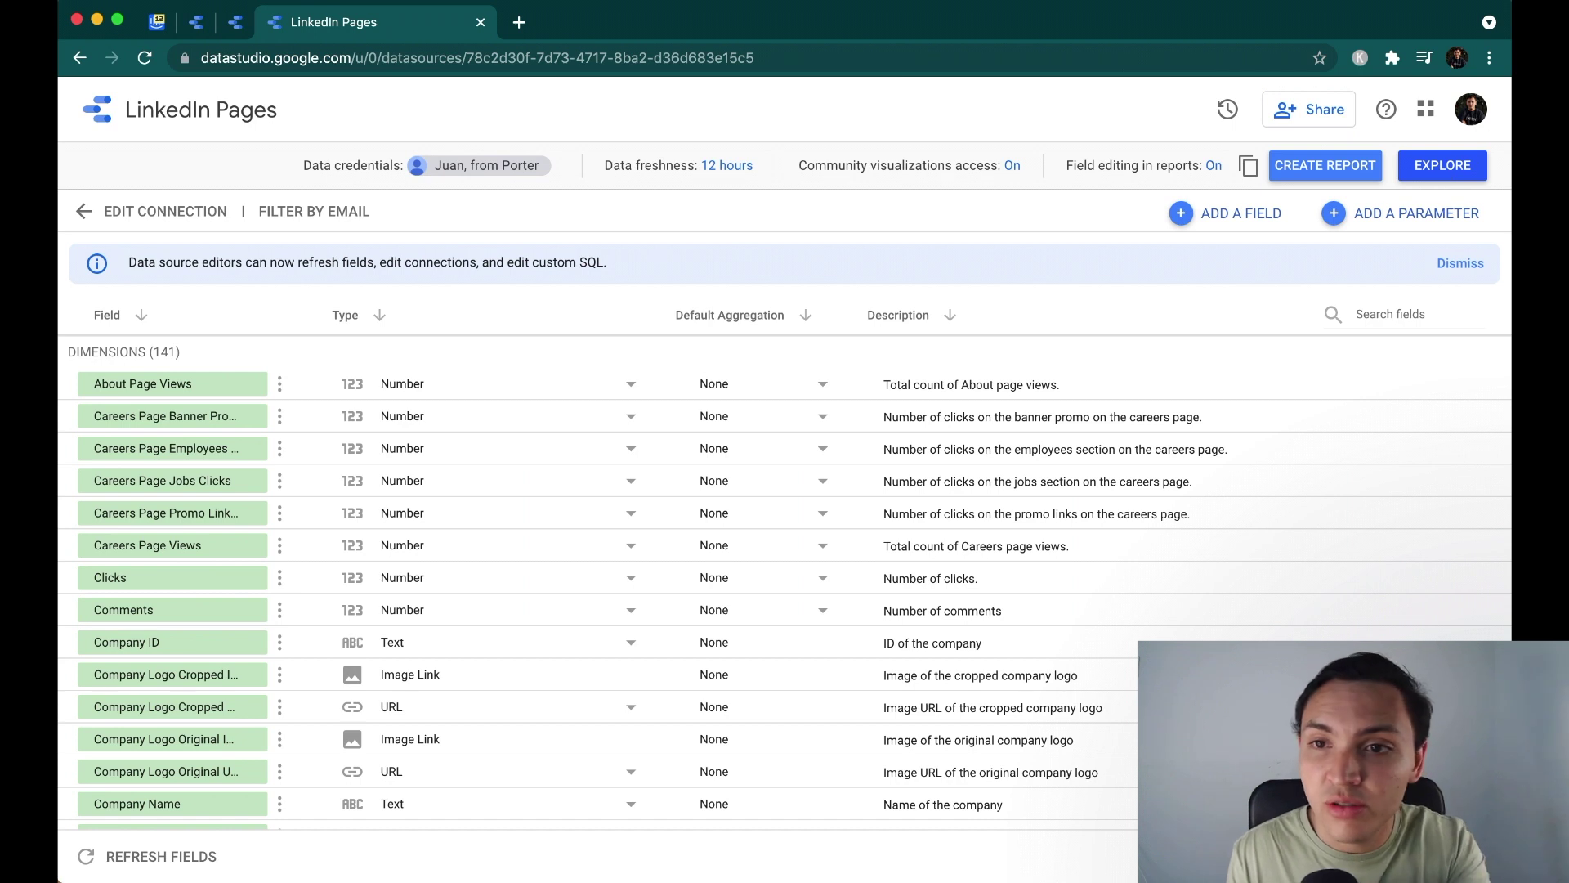
pyautogui.click(1302, 168)
pyautogui.click(1004, 582)
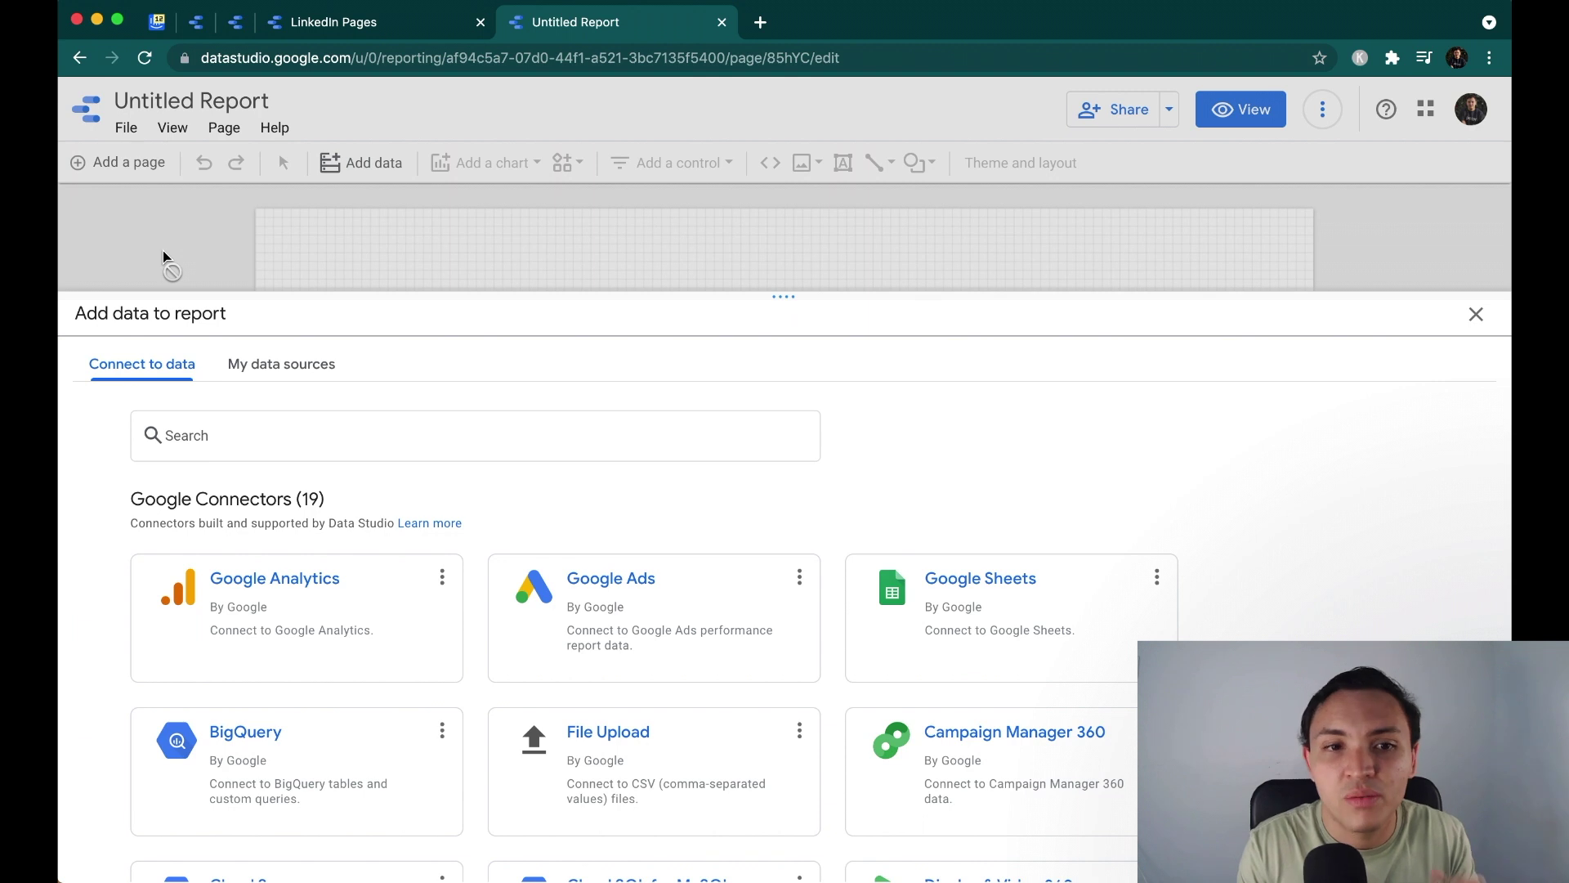
# Step: Search the data connectors for "porter" and choose Instagram Insights by Porter Metrics for the untitled report
pyautogui.click(316, 434)
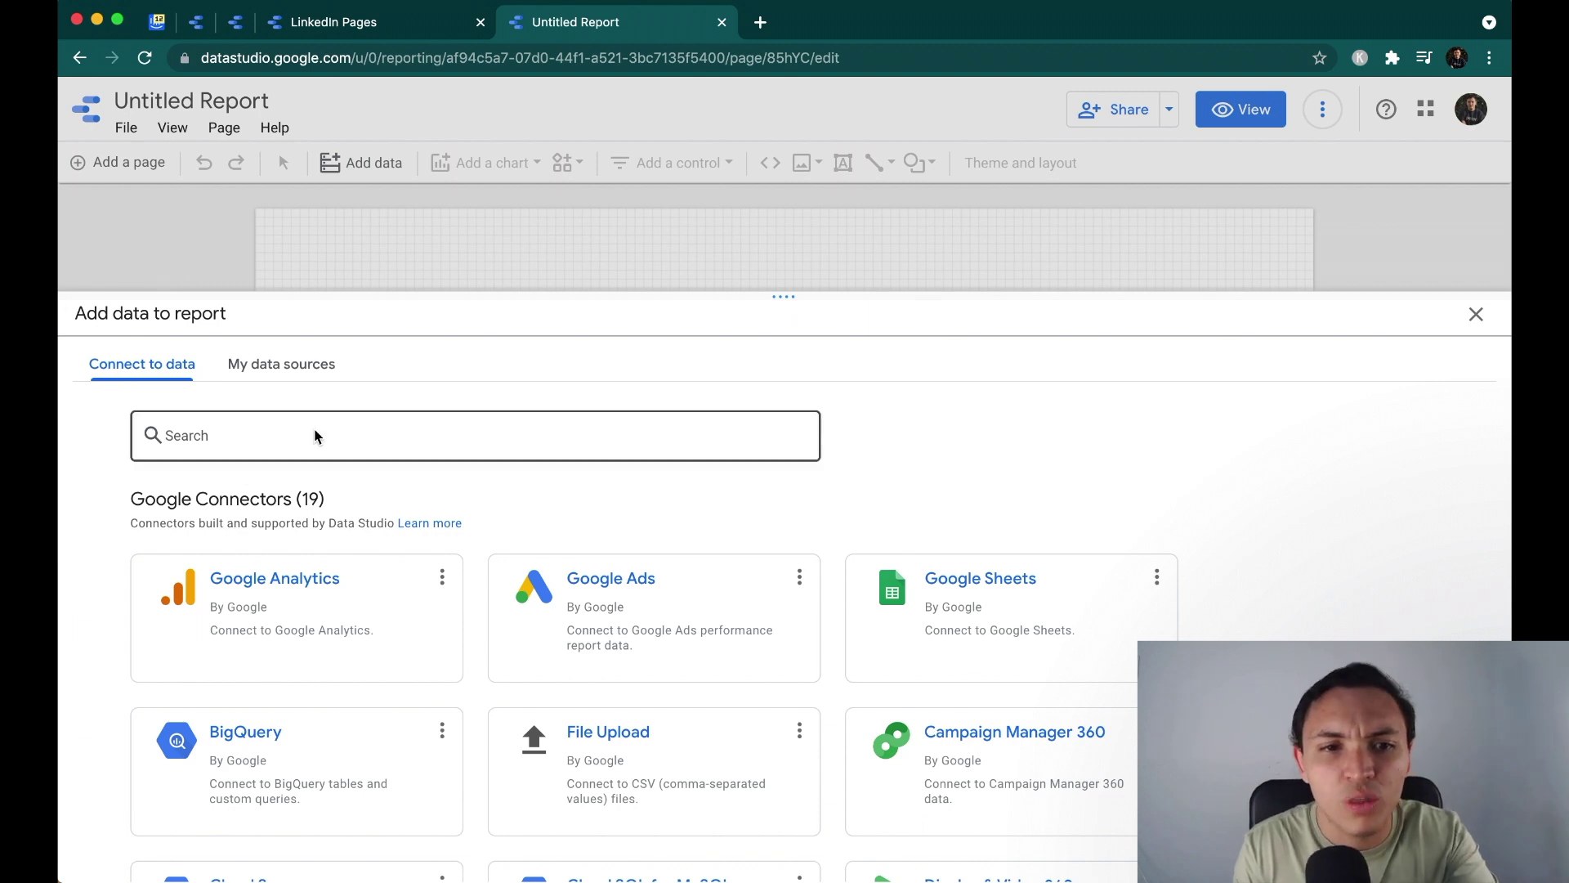
pyautogui.click(274, 431)
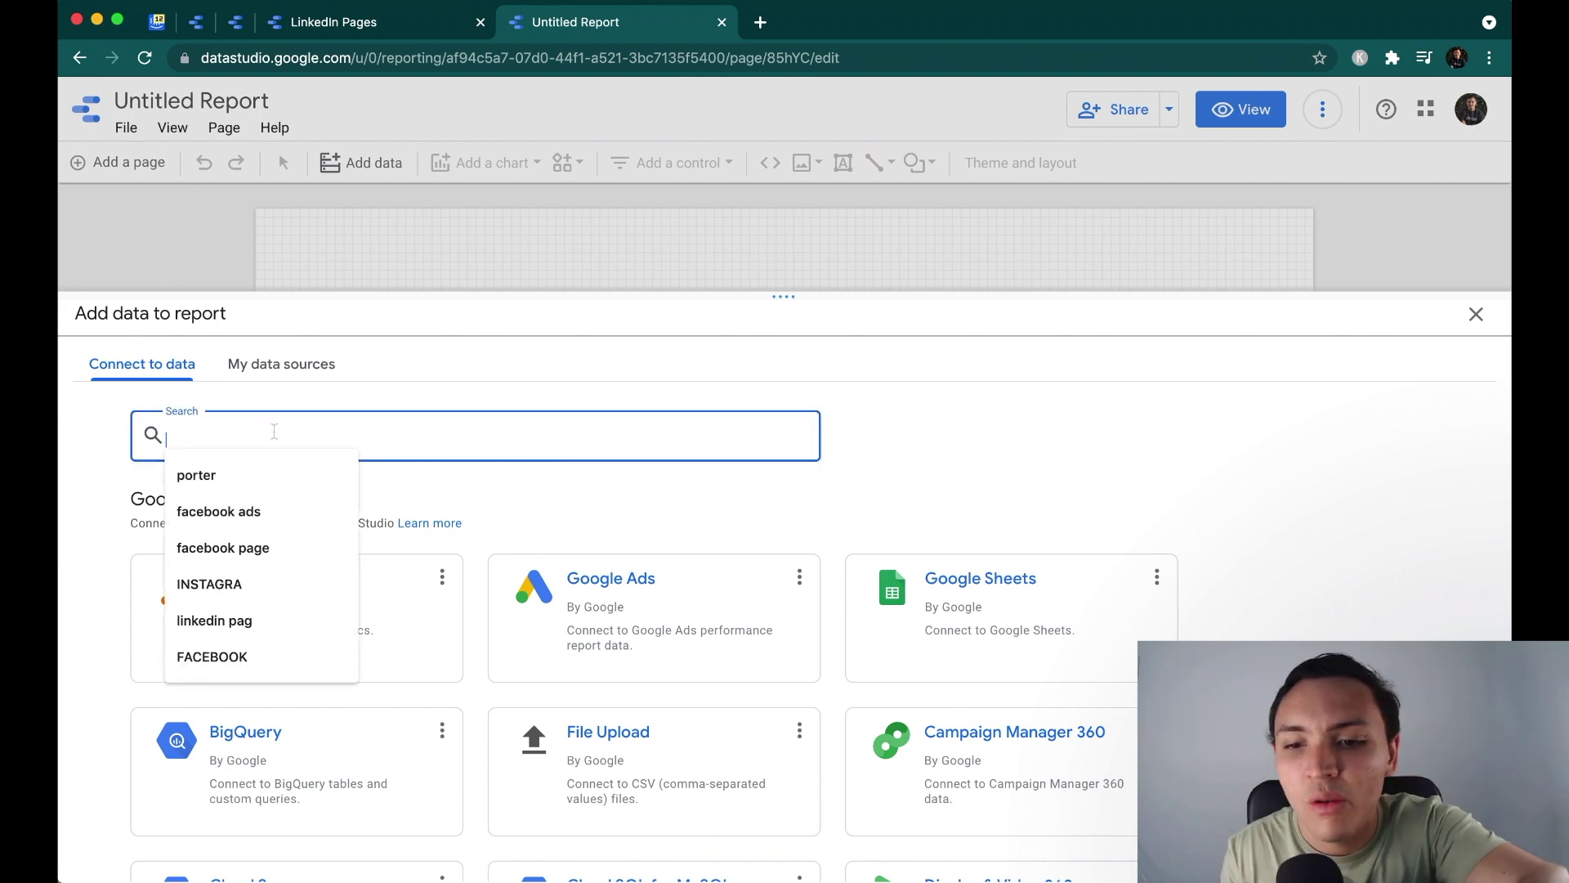
pyautogui.write('porter')
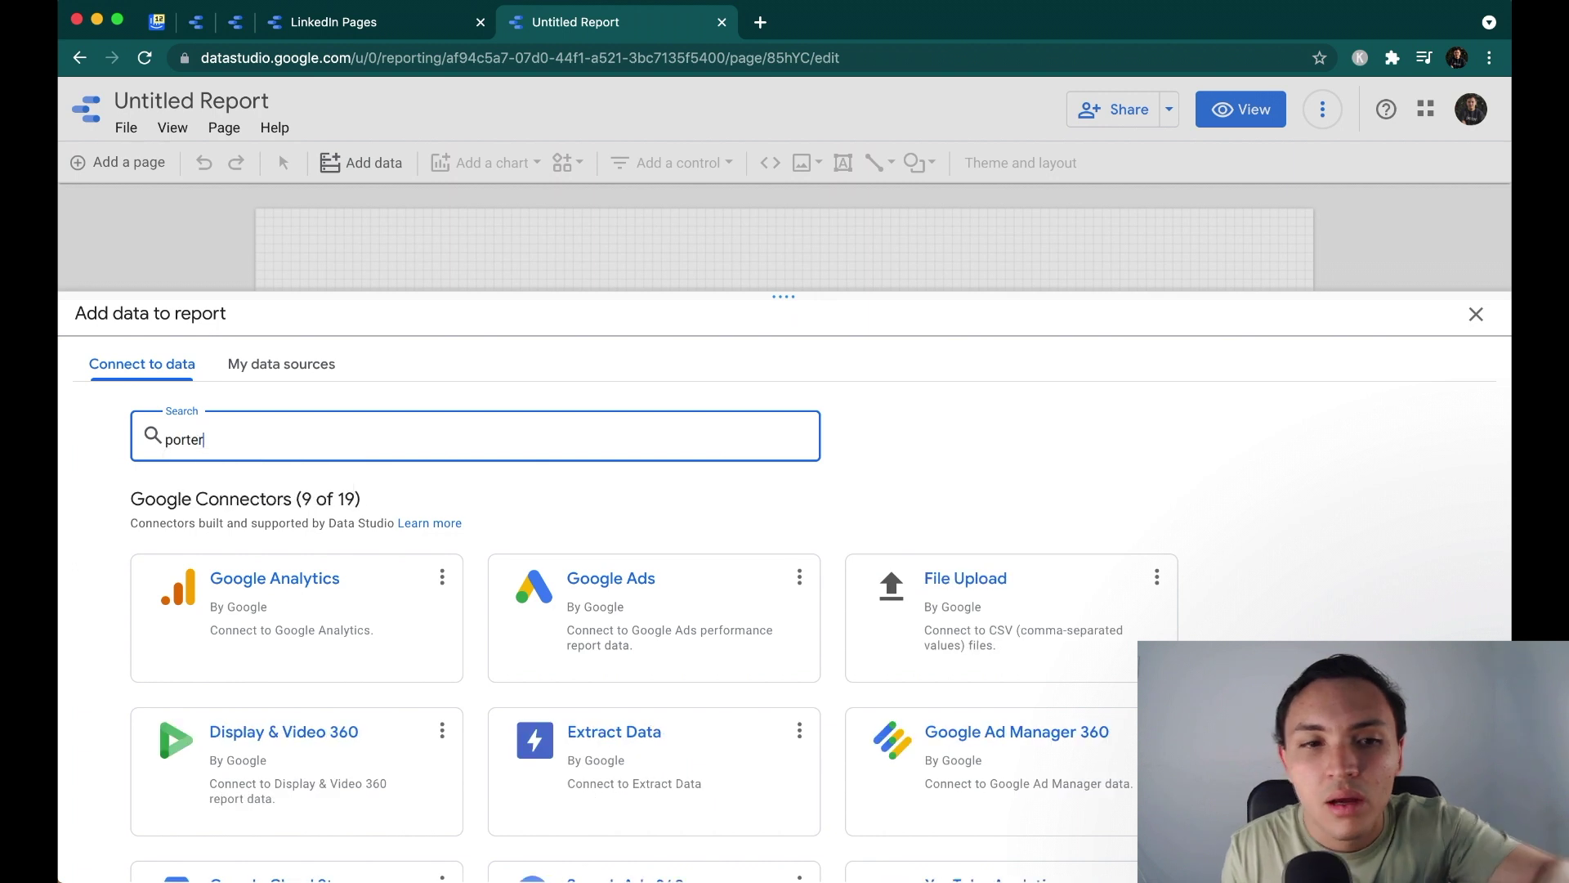
pyautogui.scroll(-4, 231, 627)
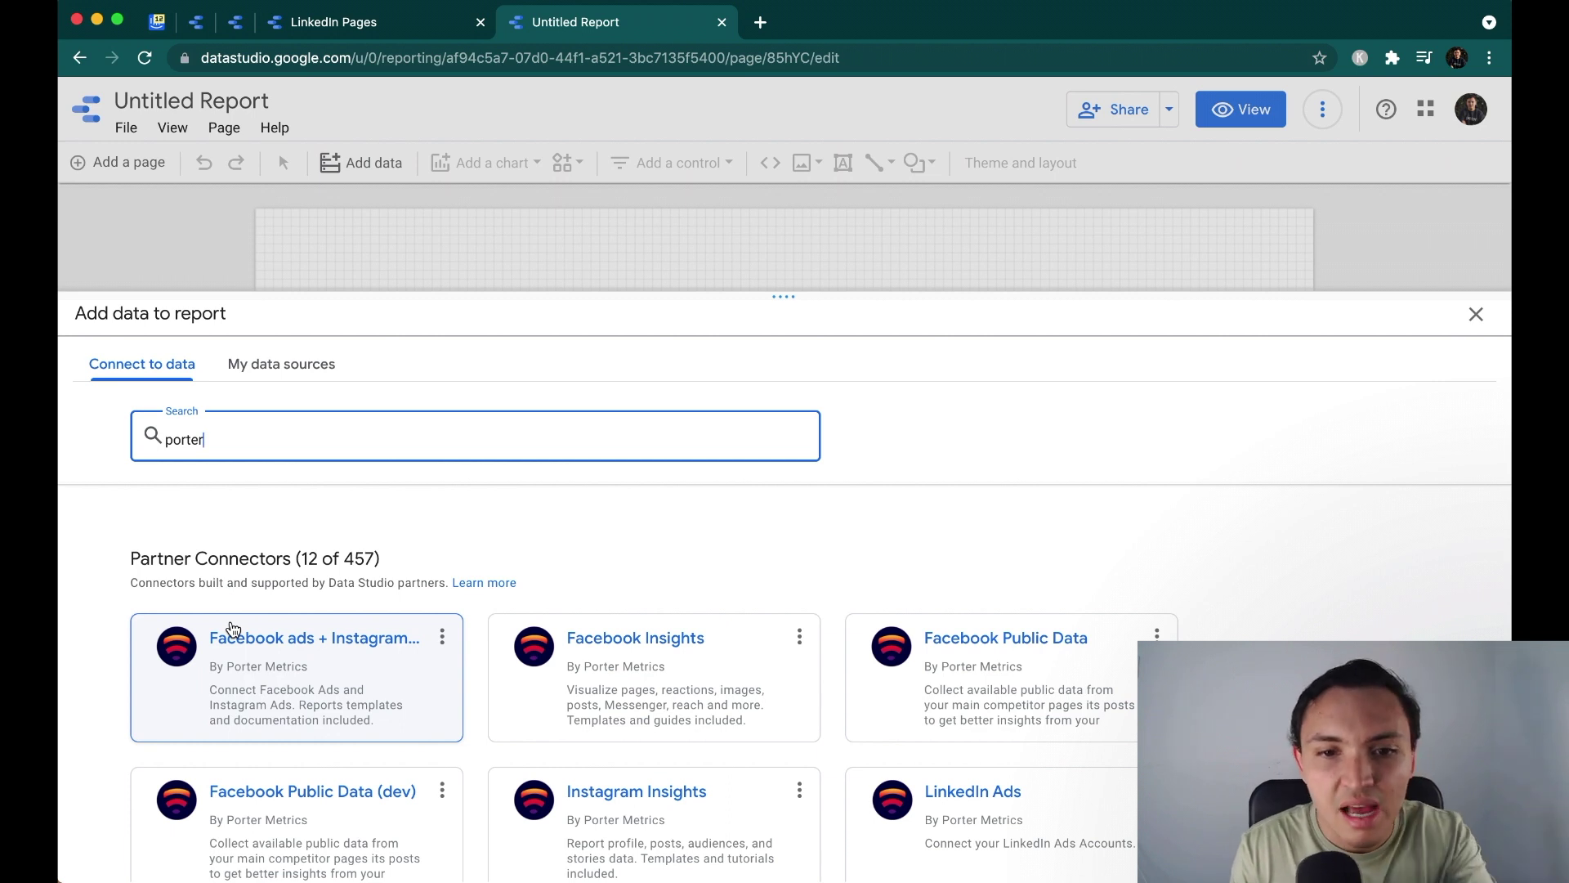
pyautogui.scroll(-1, 539, 670)
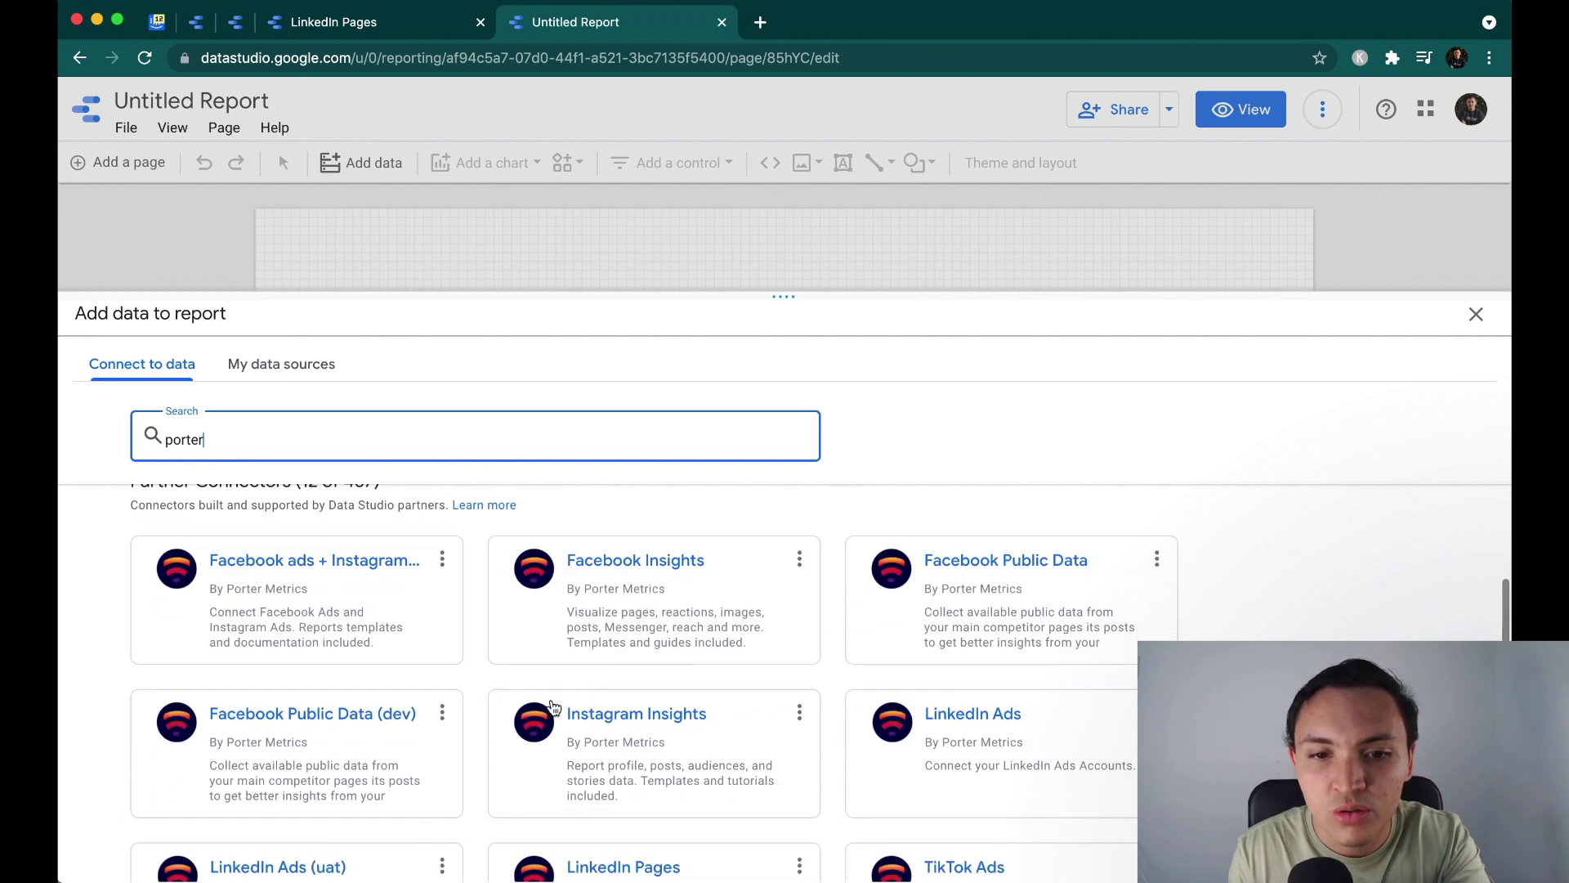
pyautogui.click(553, 708)
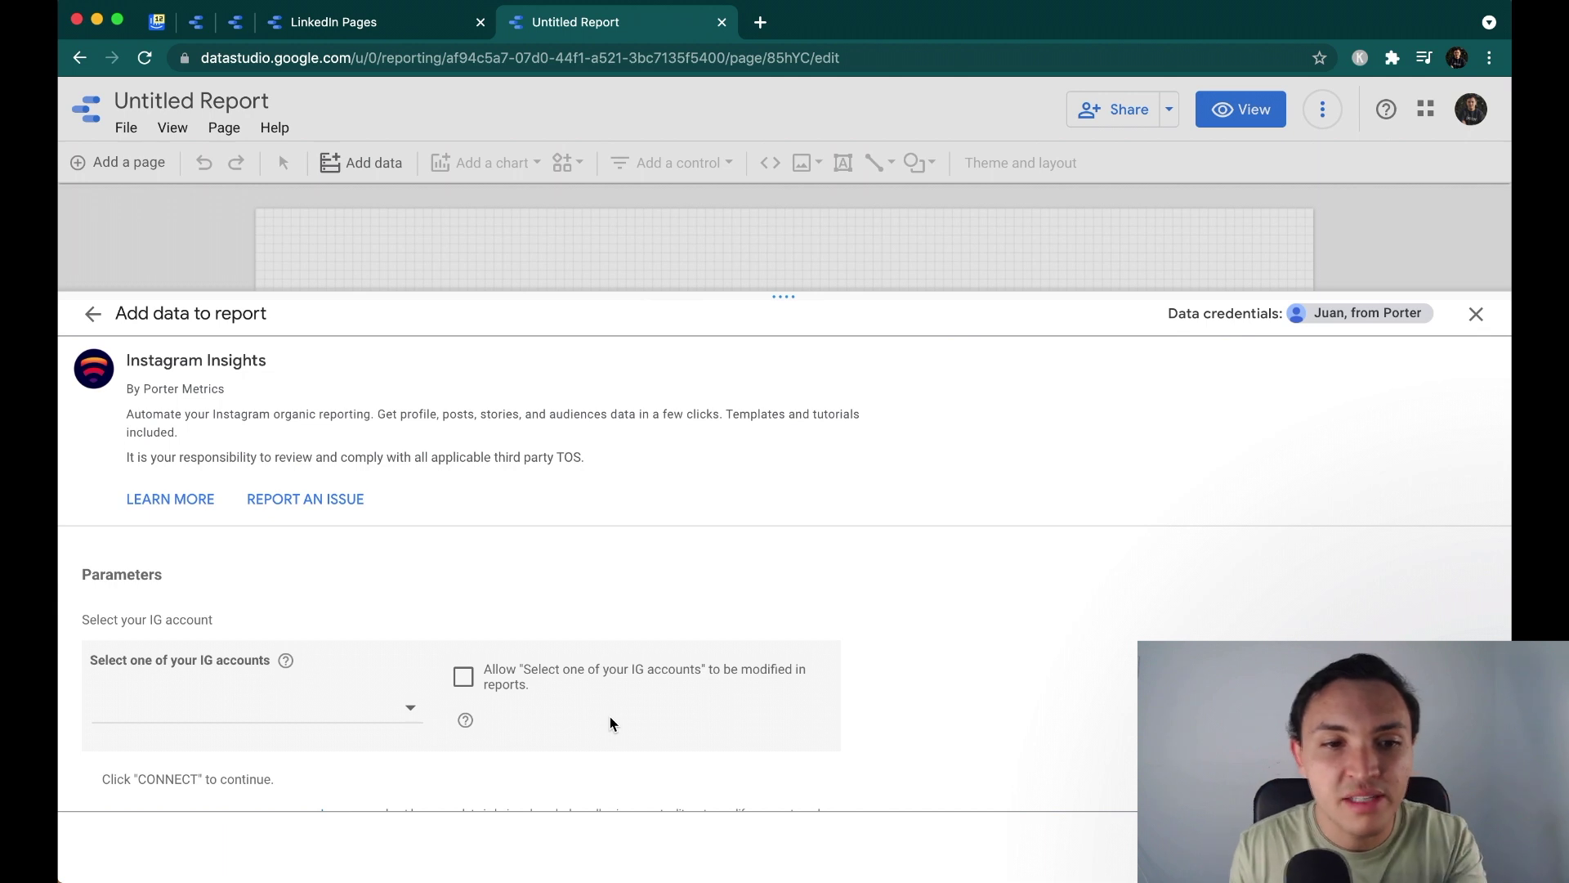
# Step: Select the IG account listed between FIRA and multimoney El Salvador, and add the Instagram Insights data to the report
pyautogui.click(275, 715)
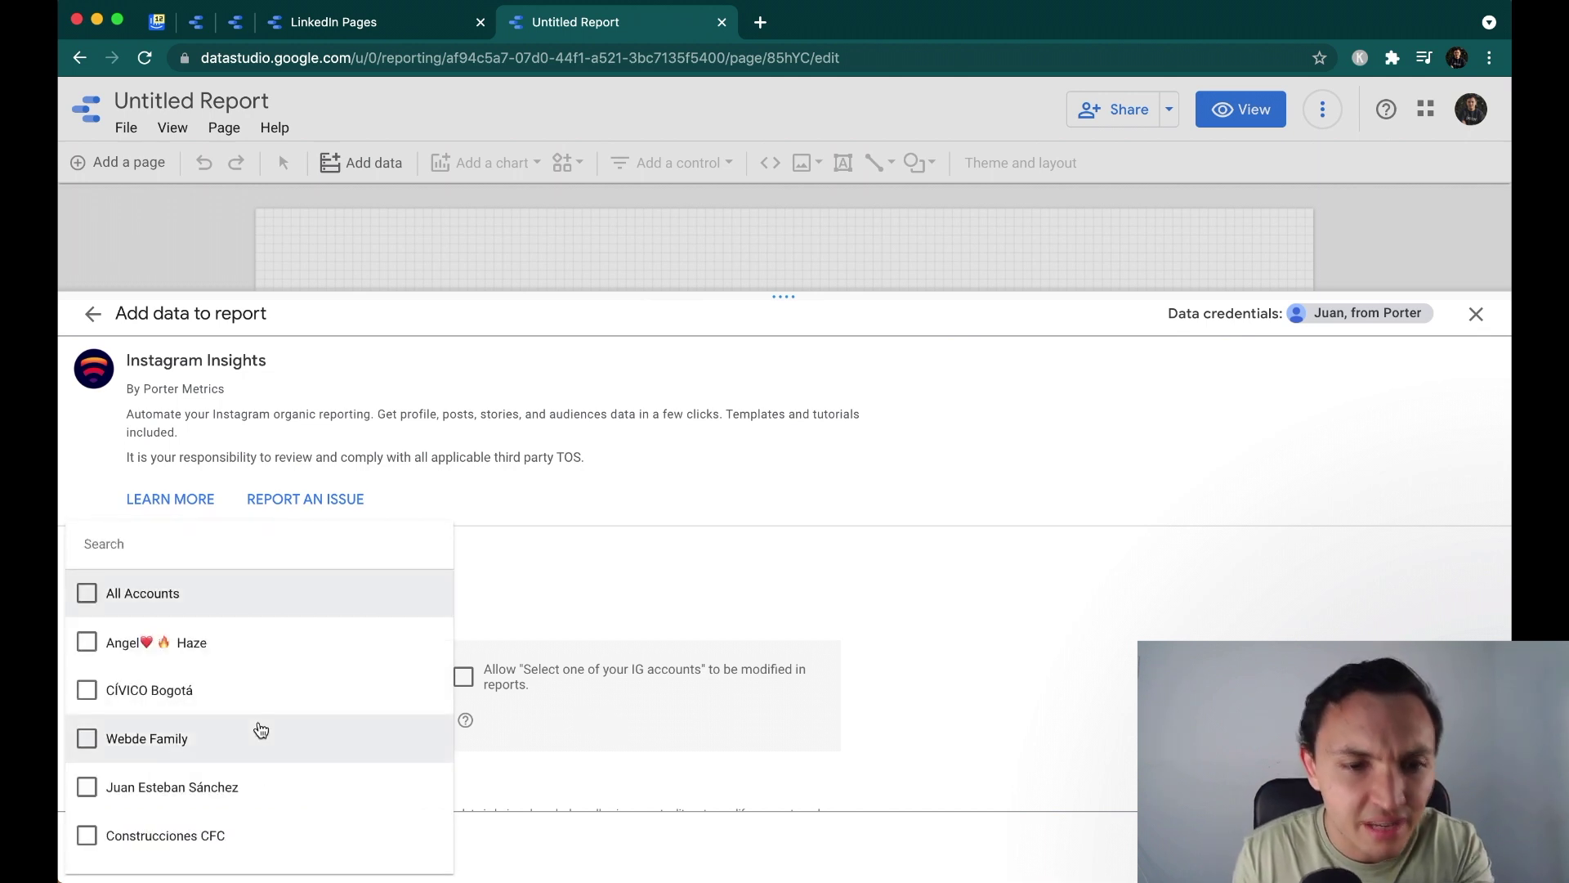
pyautogui.scroll(-3, 247, 752)
pyautogui.scroll(-3, 248, 754)
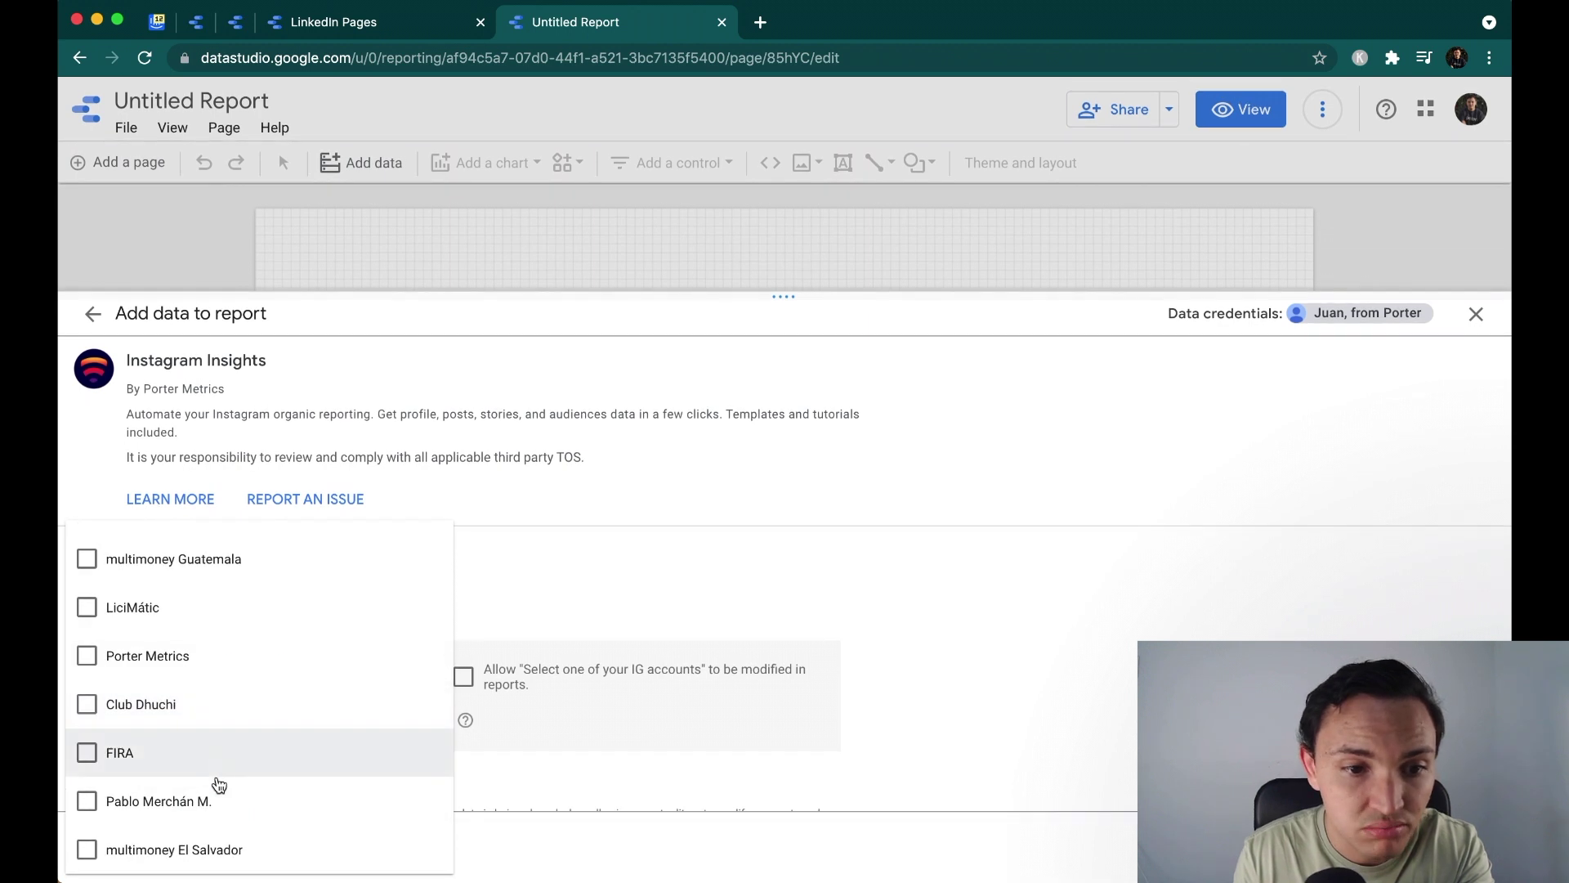
pyautogui.click(210, 804)
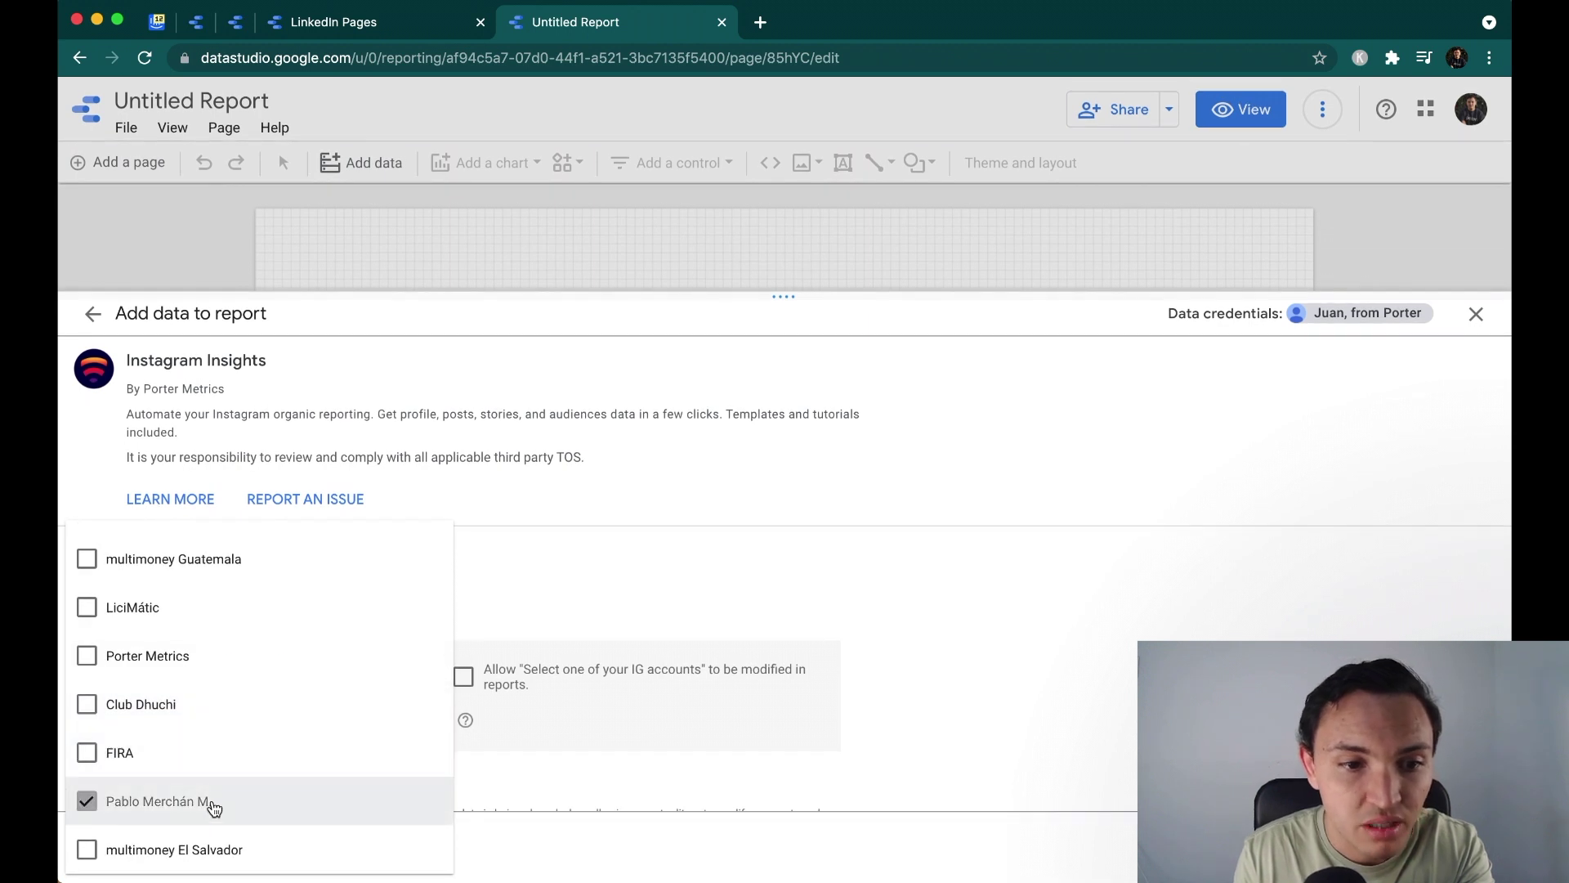
pyautogui.click(502, 578)
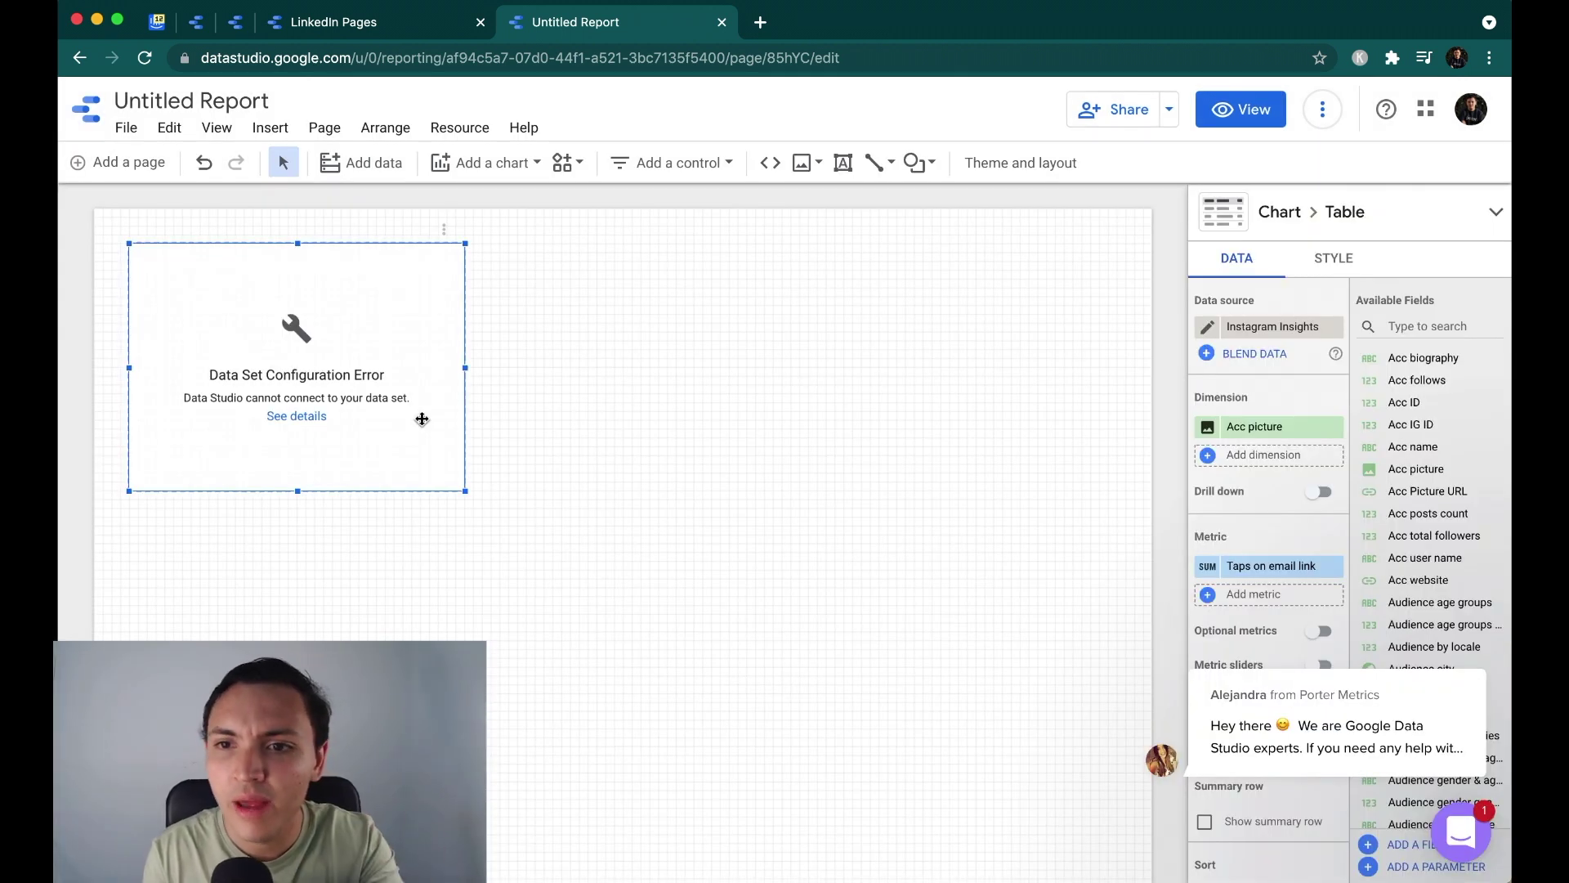
# Step: Replace the table's metric with Acc total followers, searching the metric fields for "follo"
pyautogui.moveTo(1284, 426)
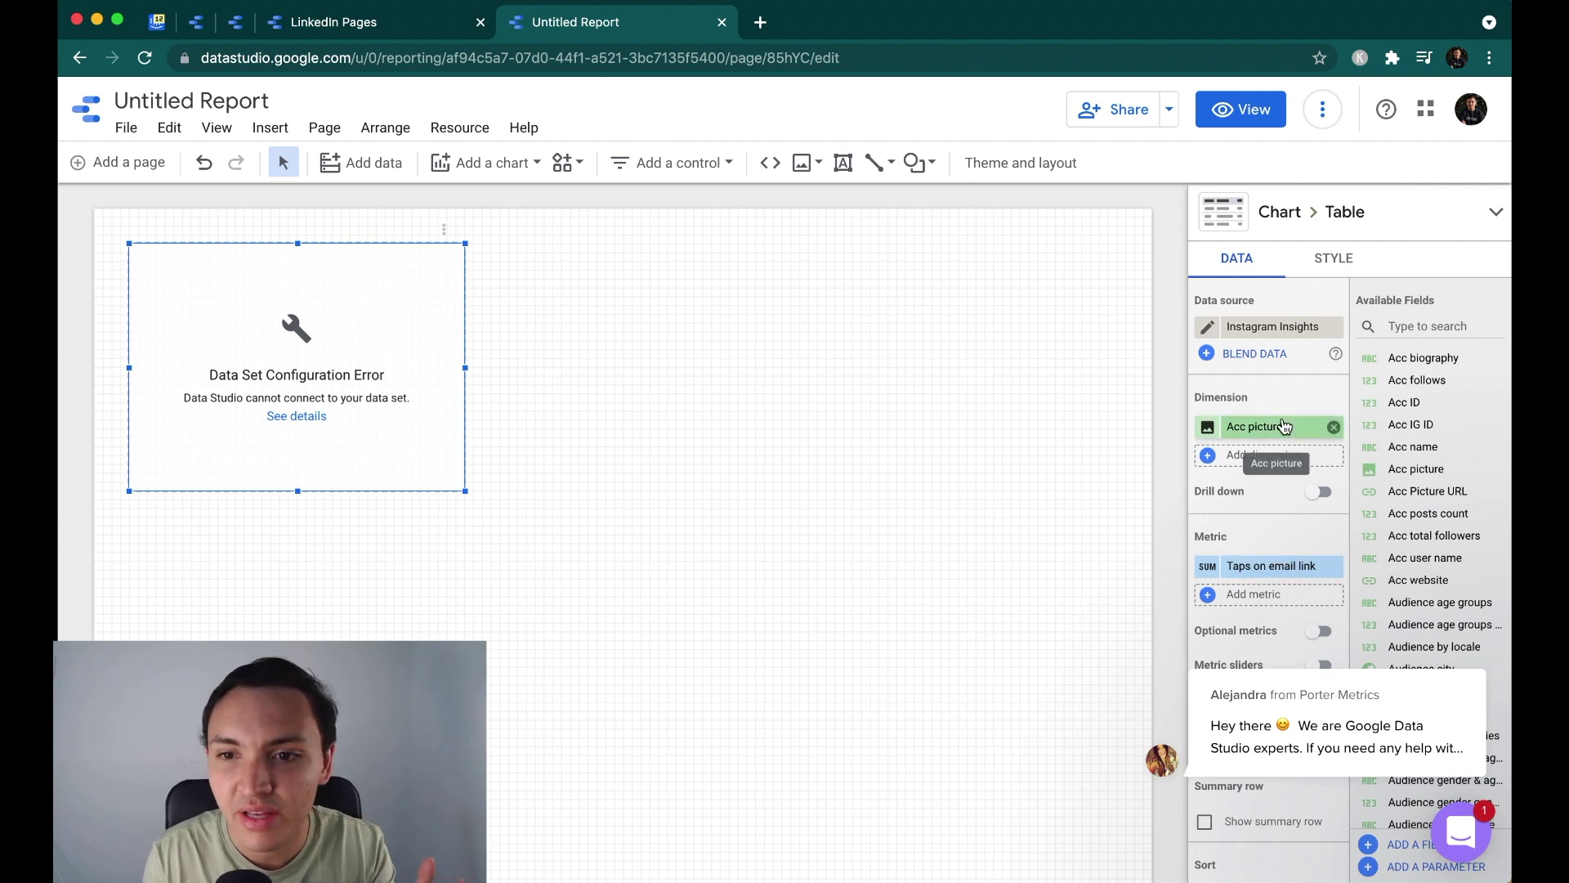
pyautogui.click(1269, 576)
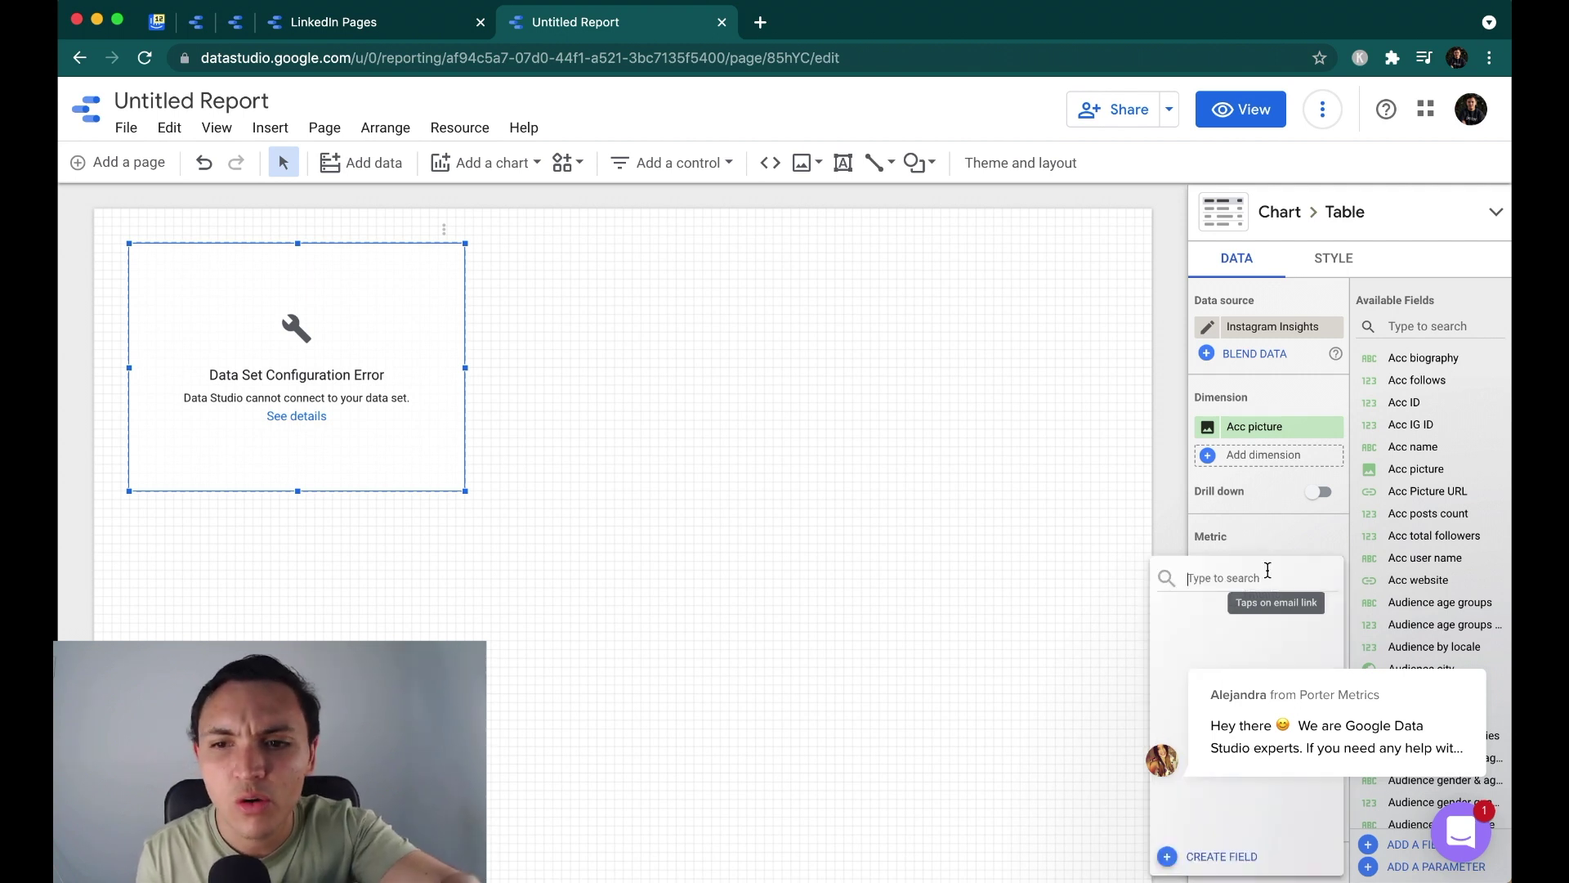
pyautogui.write('follo')
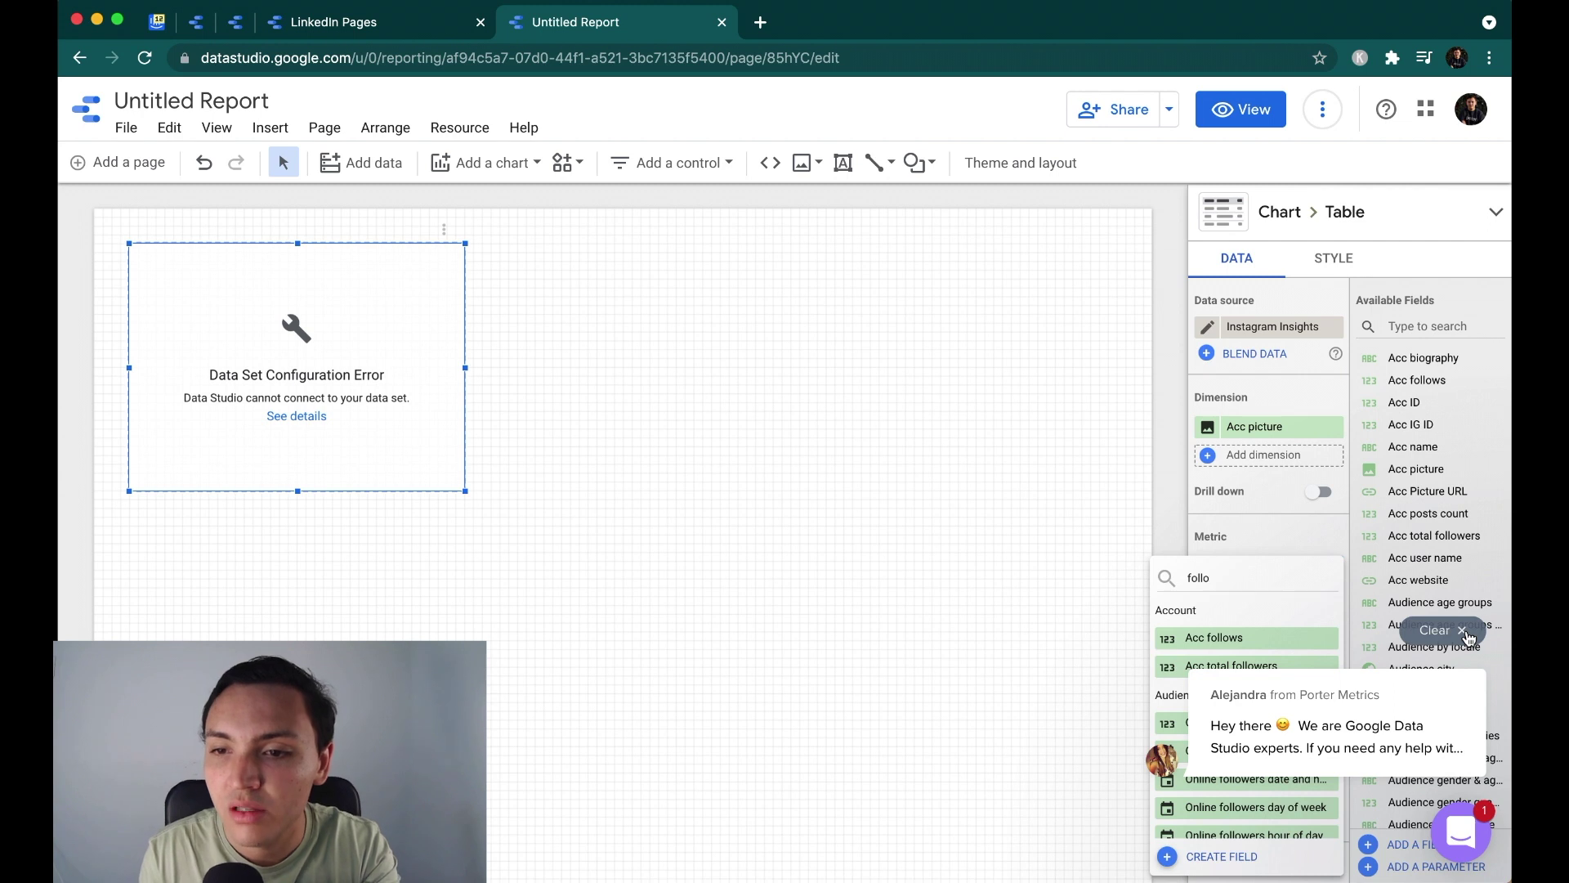
pyautogui.click(1463, 631)
pyautogui.moveTo(1267, 723); pyautogui.dragTo(1252, 590)
pyautogui.click(1252, 590)
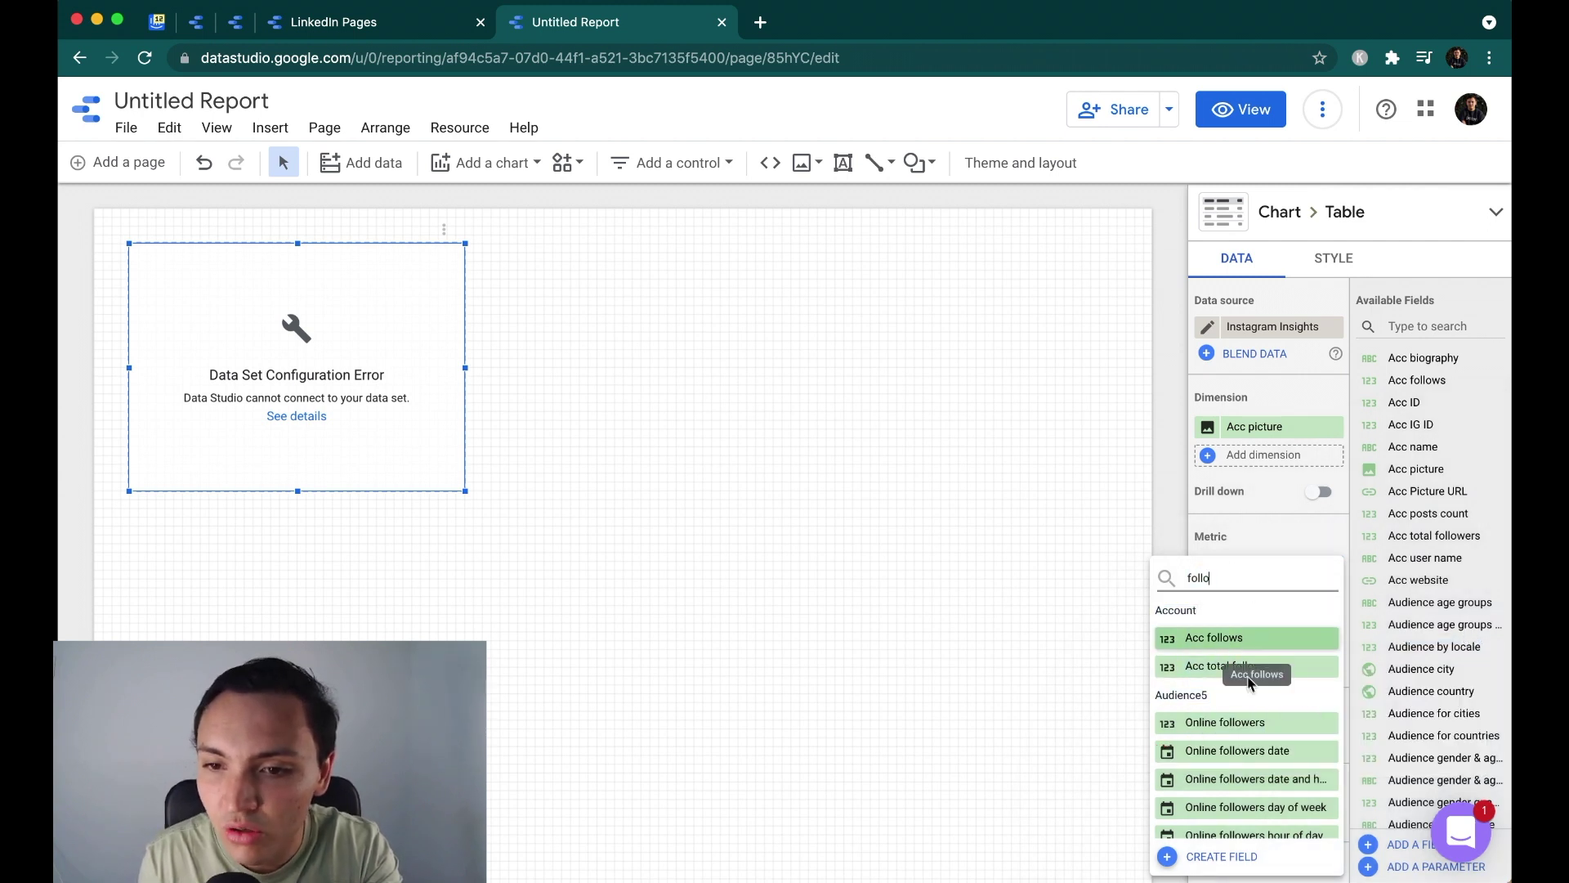
pyautogui.moveTo(1250, 672); pyautogui.dragTo(1233, 670)
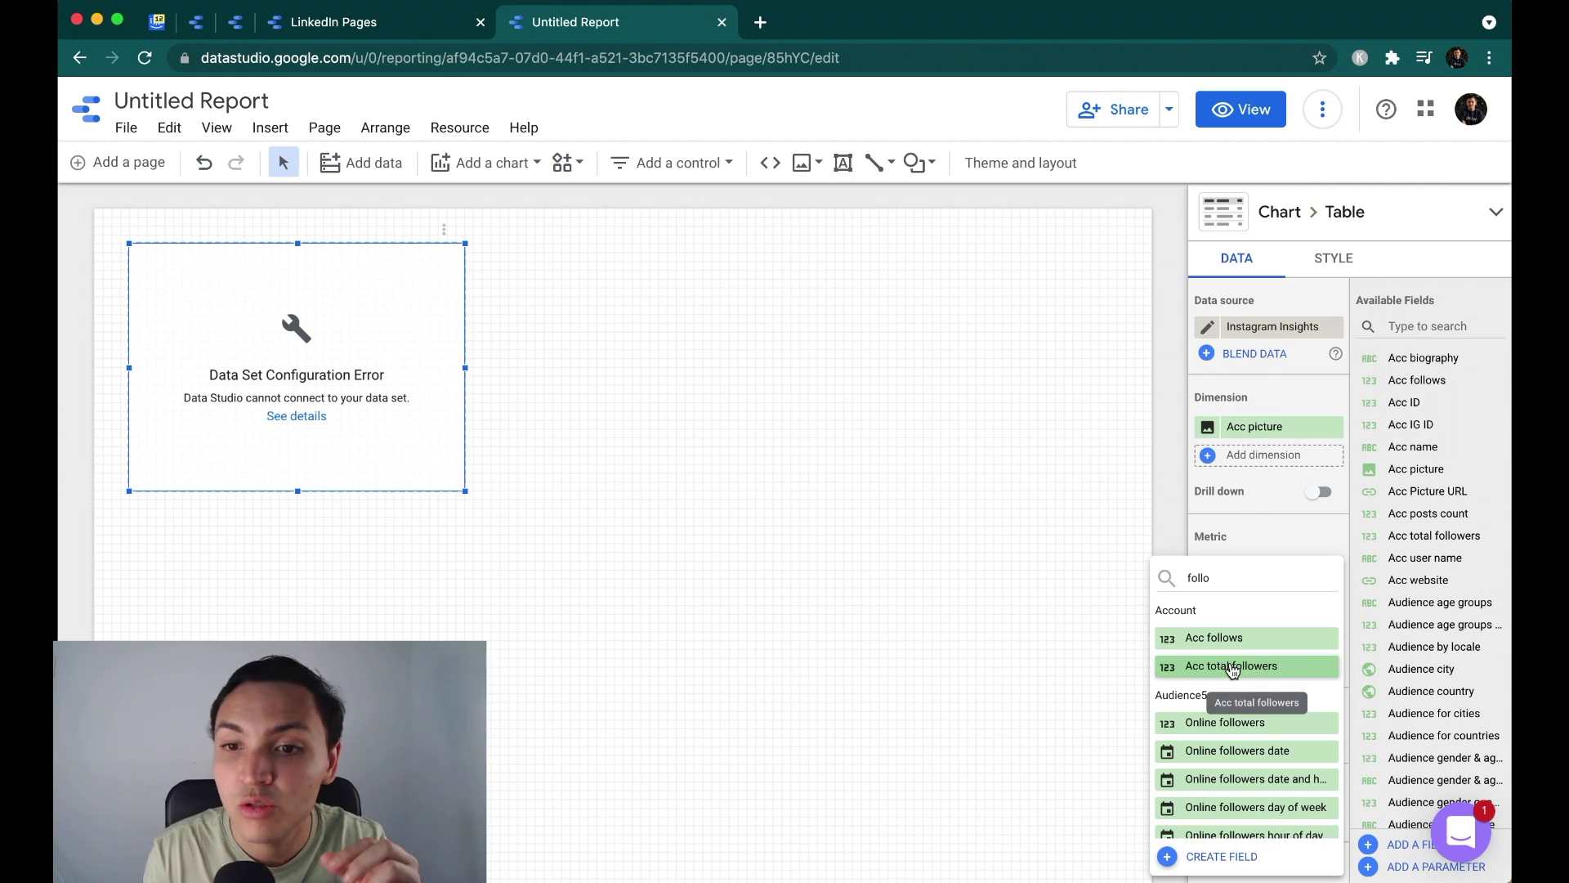
pyautogui.click(1231, 668)
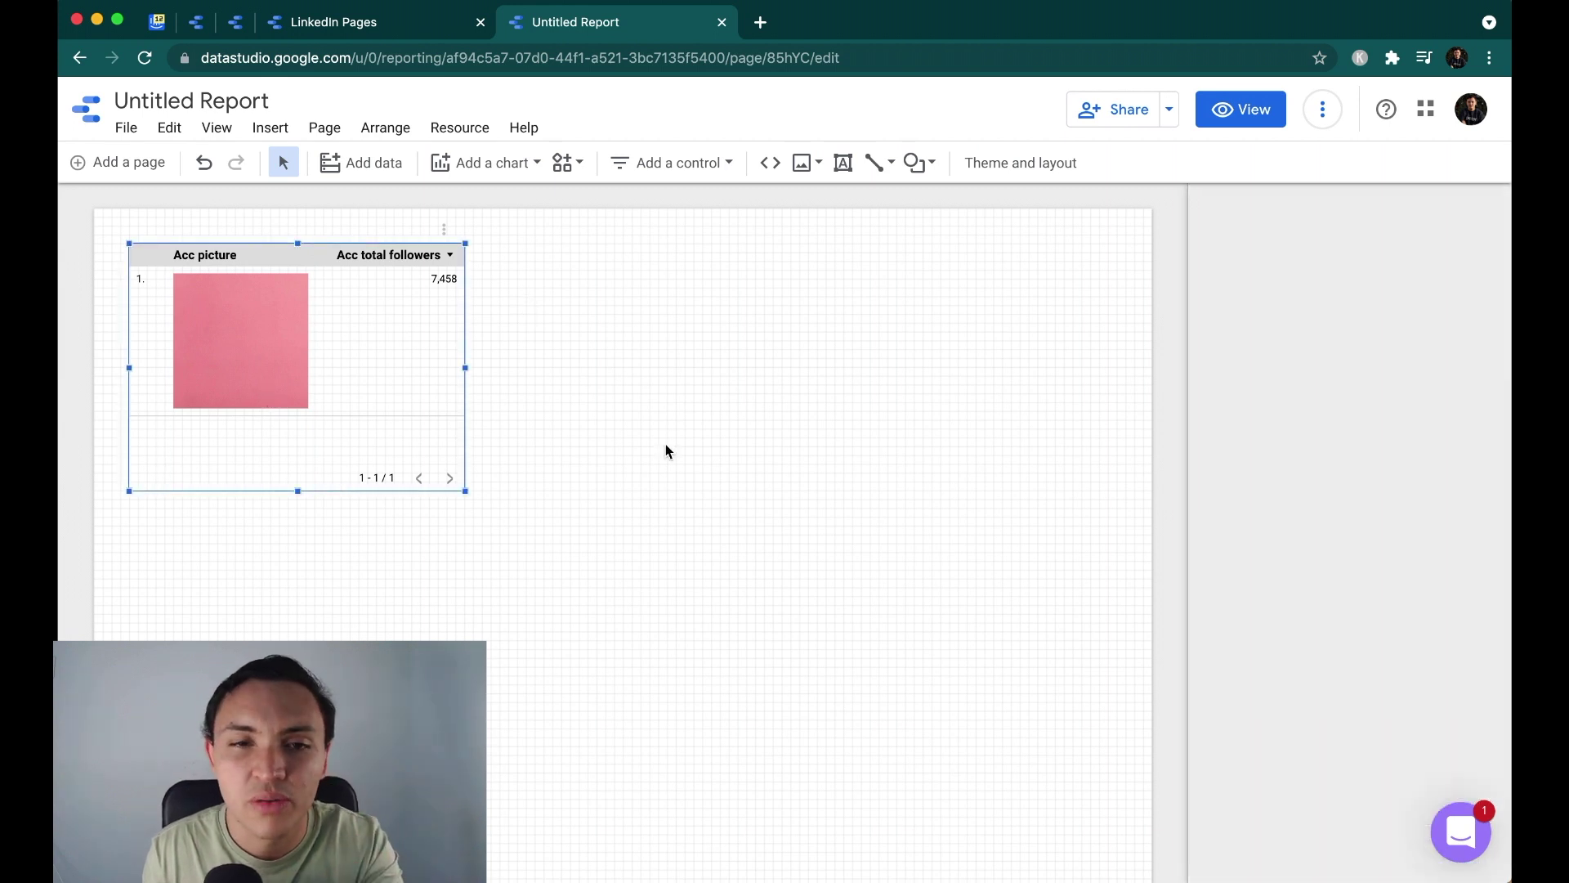
# Step: Start adding another data source to the report, search the connectors for "porter" and choose Facebook Insights by Porter Metrics
pyautogui.click(463, 129)
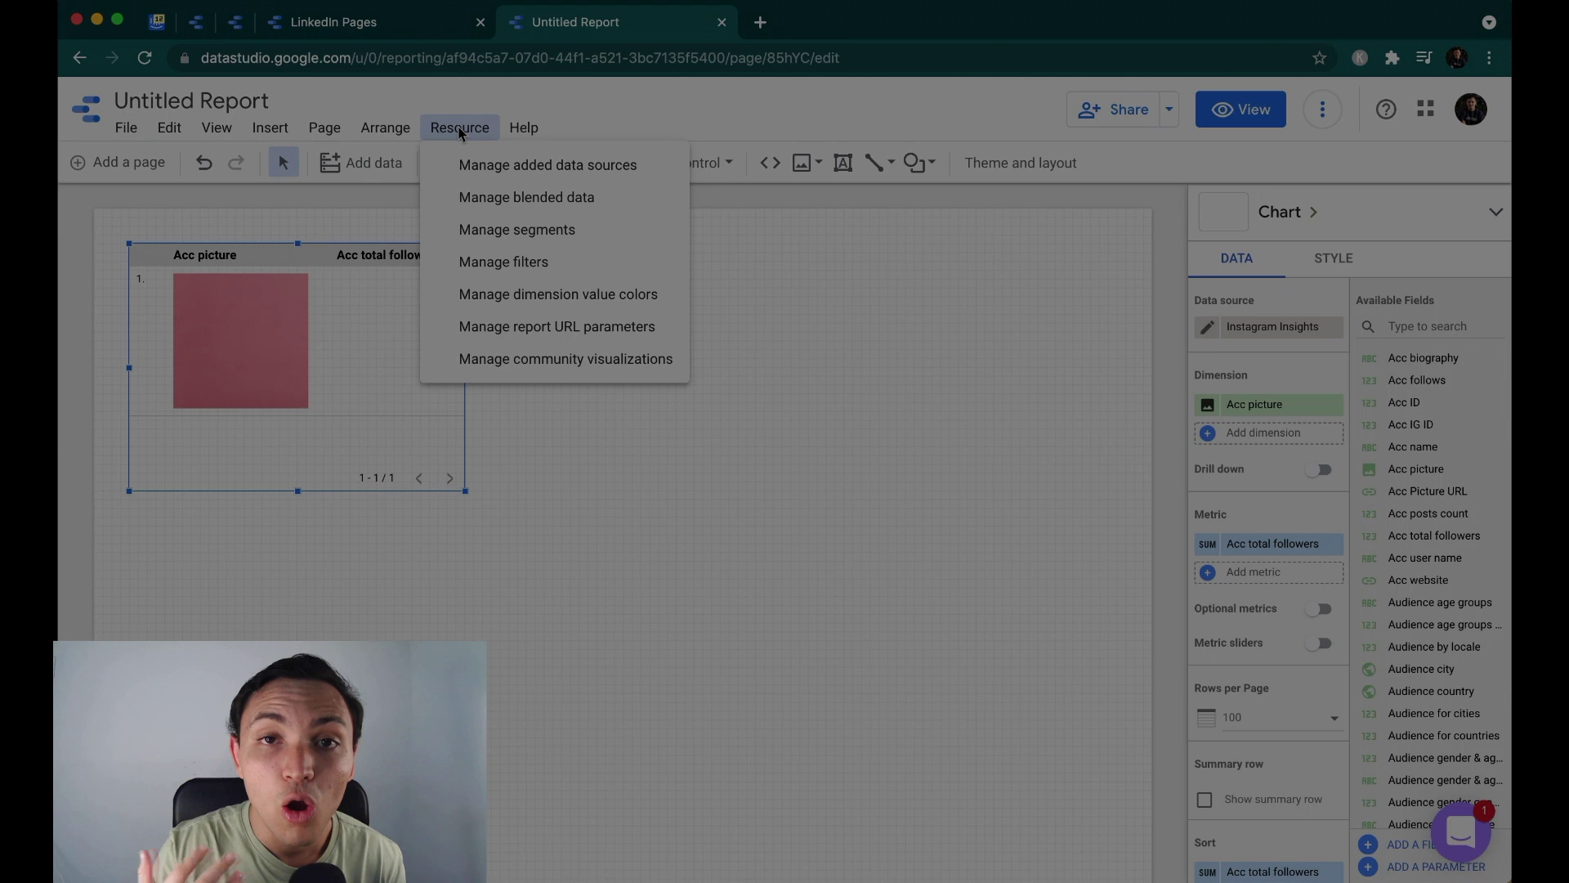
pyautogui.click(556, 170)
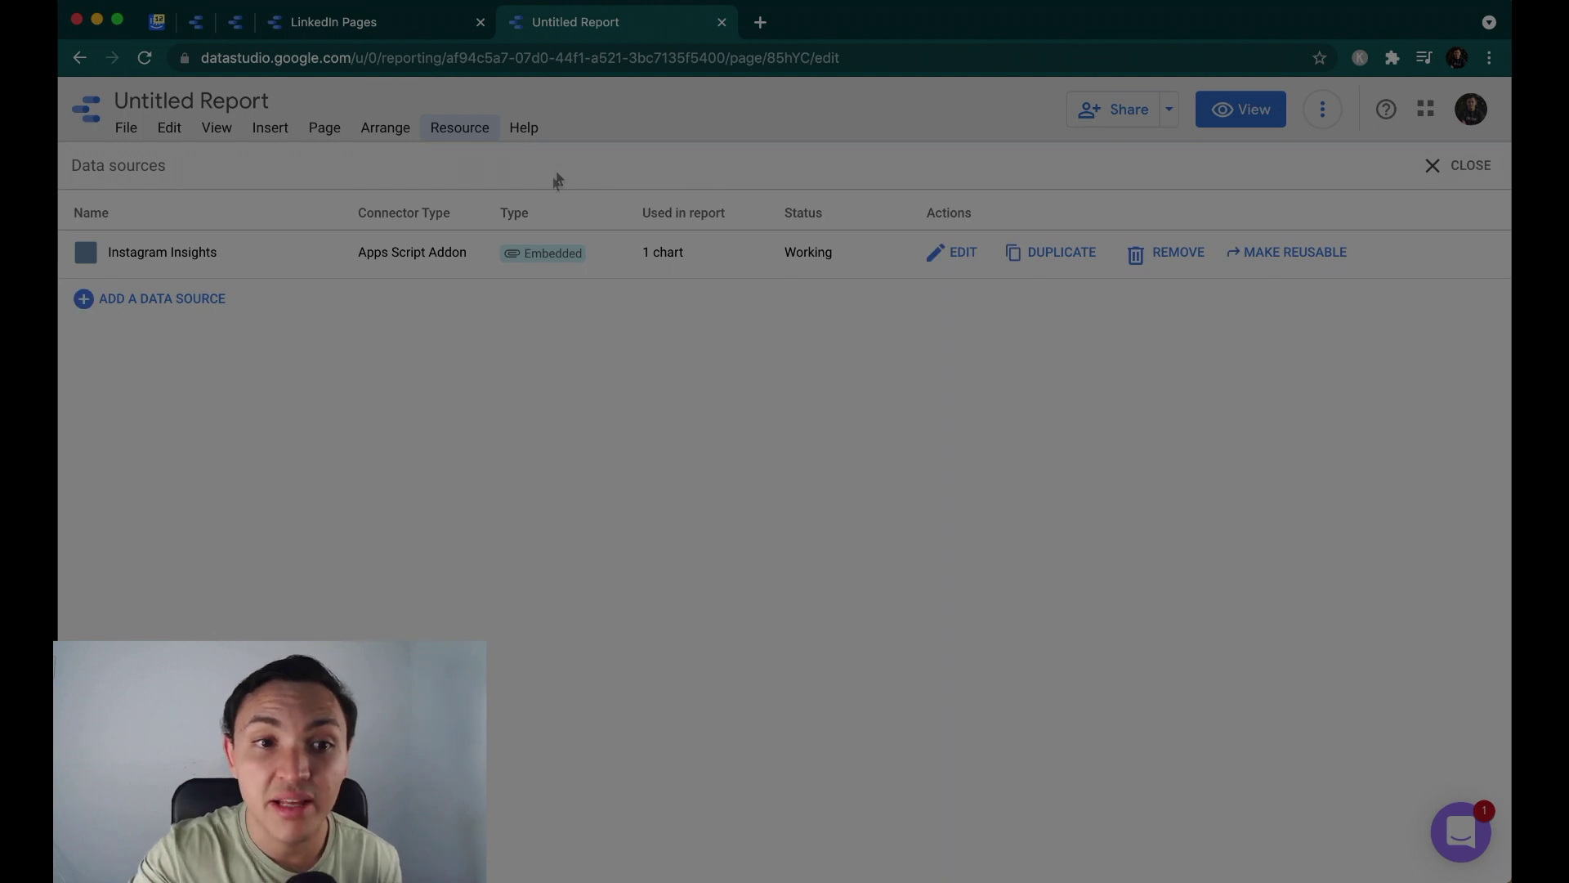
pyautogui.click(143, 300)
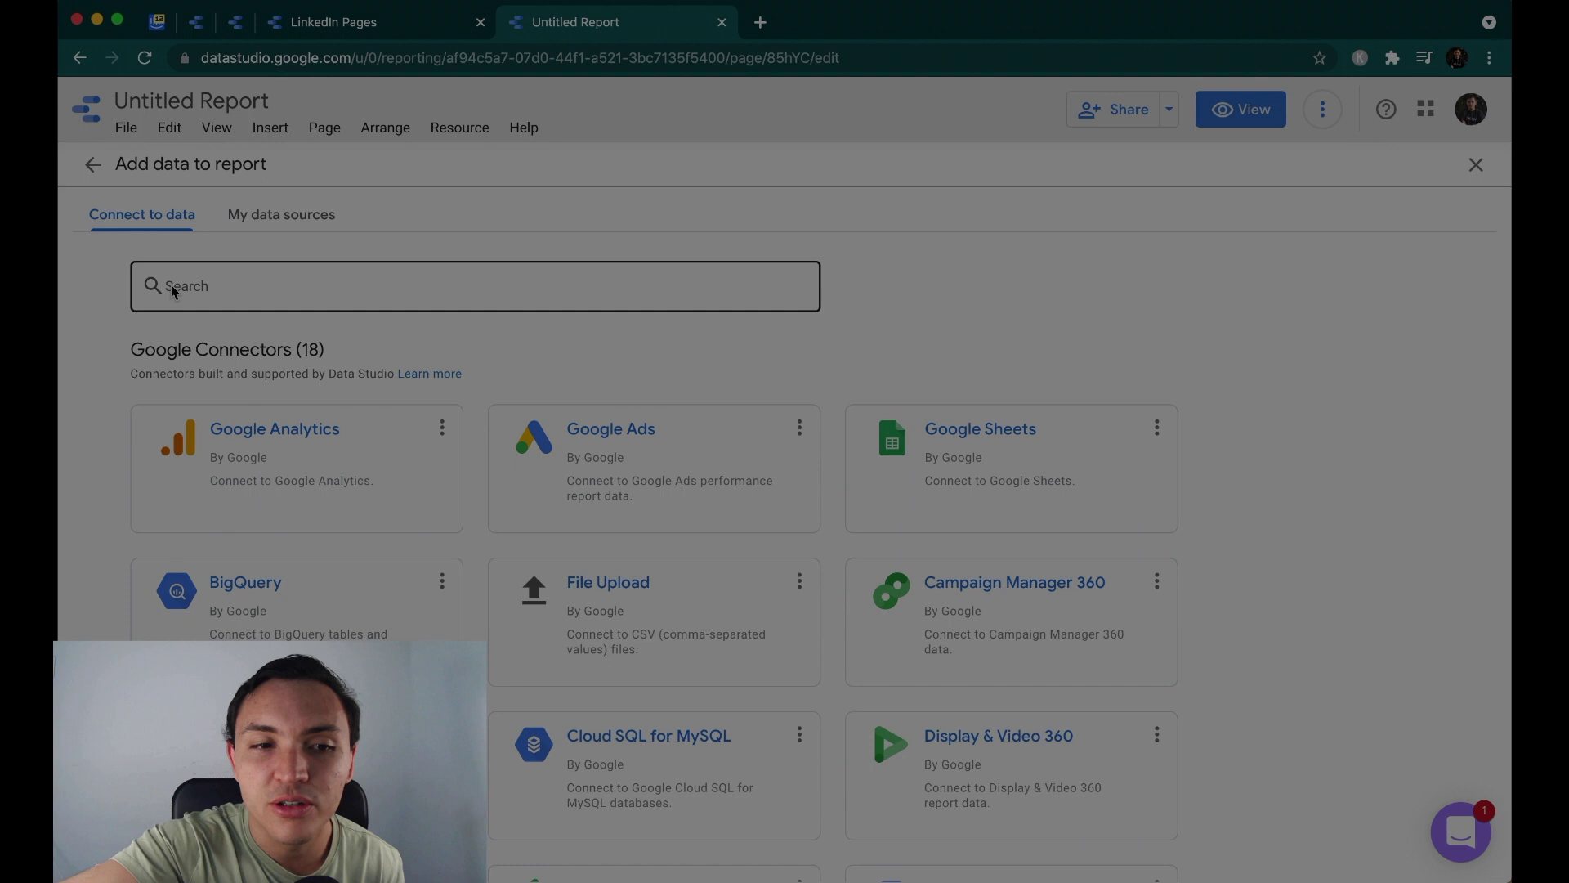
pyautogui.click(256, 287)
pyautogui.write('porter')
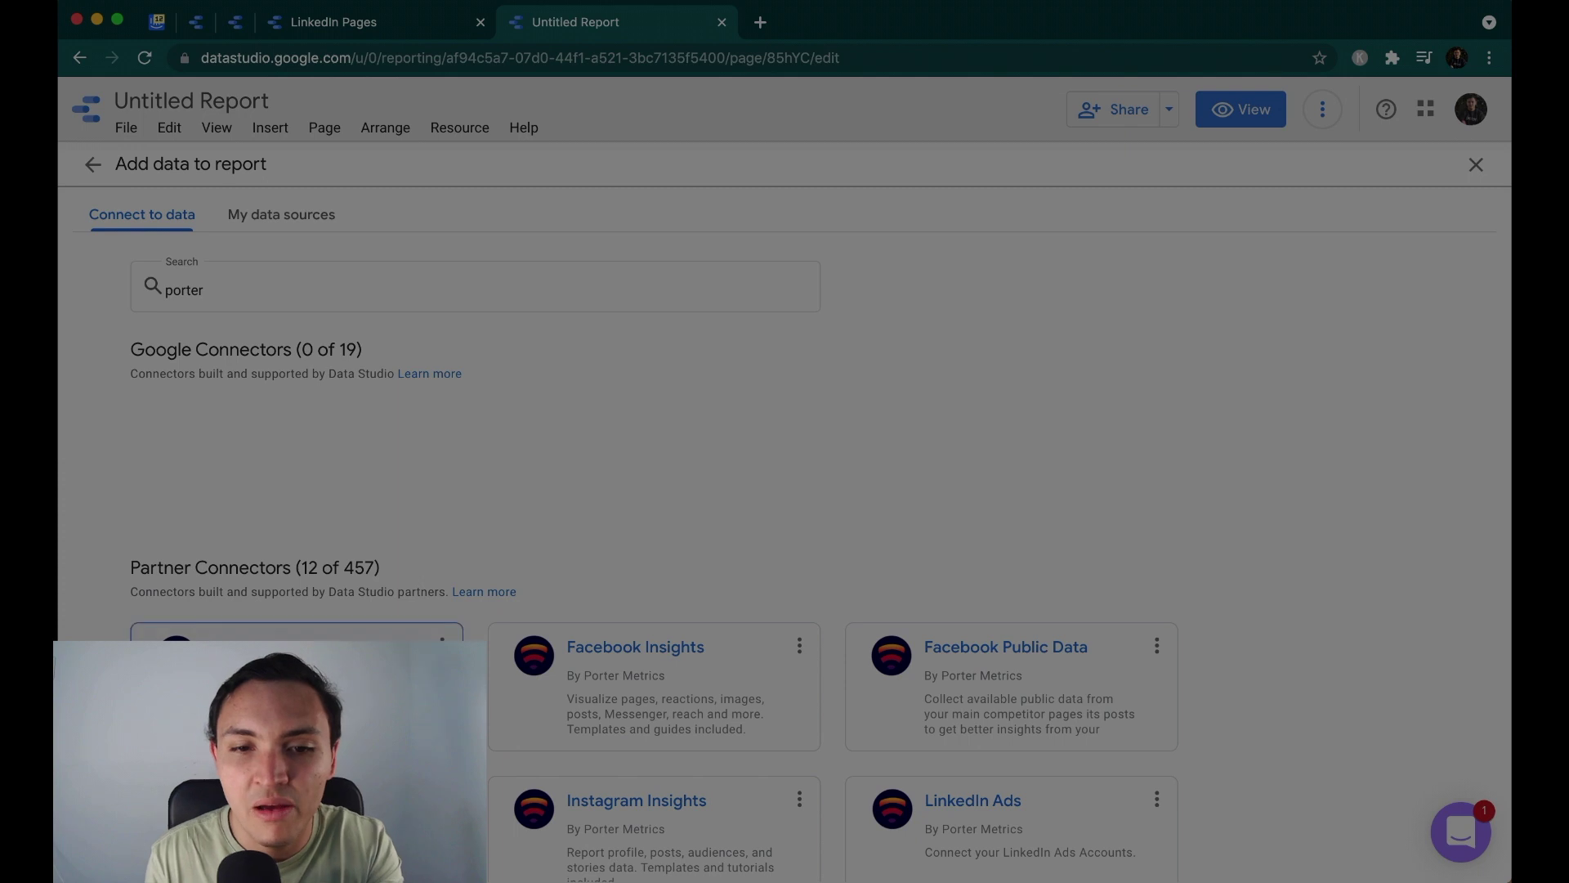
pyautogui.click(634, 678)
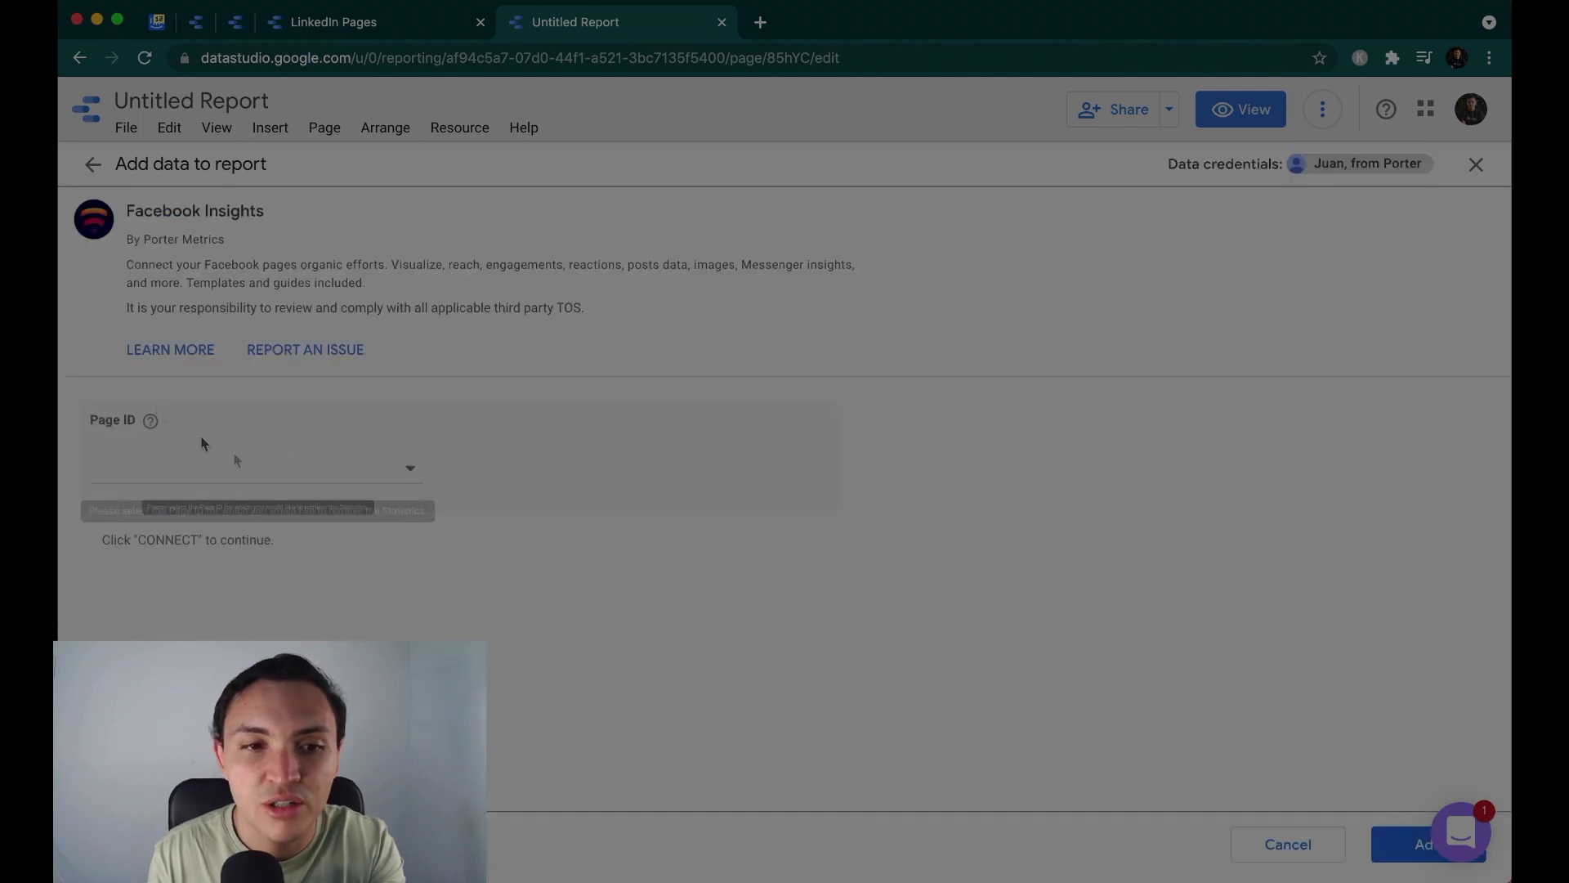
# Step: Choose CIVICO as the Facebook page and add the Facebook Insights data to the report
pyautogui.click(261, 476)
pyautogui.scroll(-5, 226, 609)
pyautogui.click(96, 441)
pyautogui.click(1403, 842)
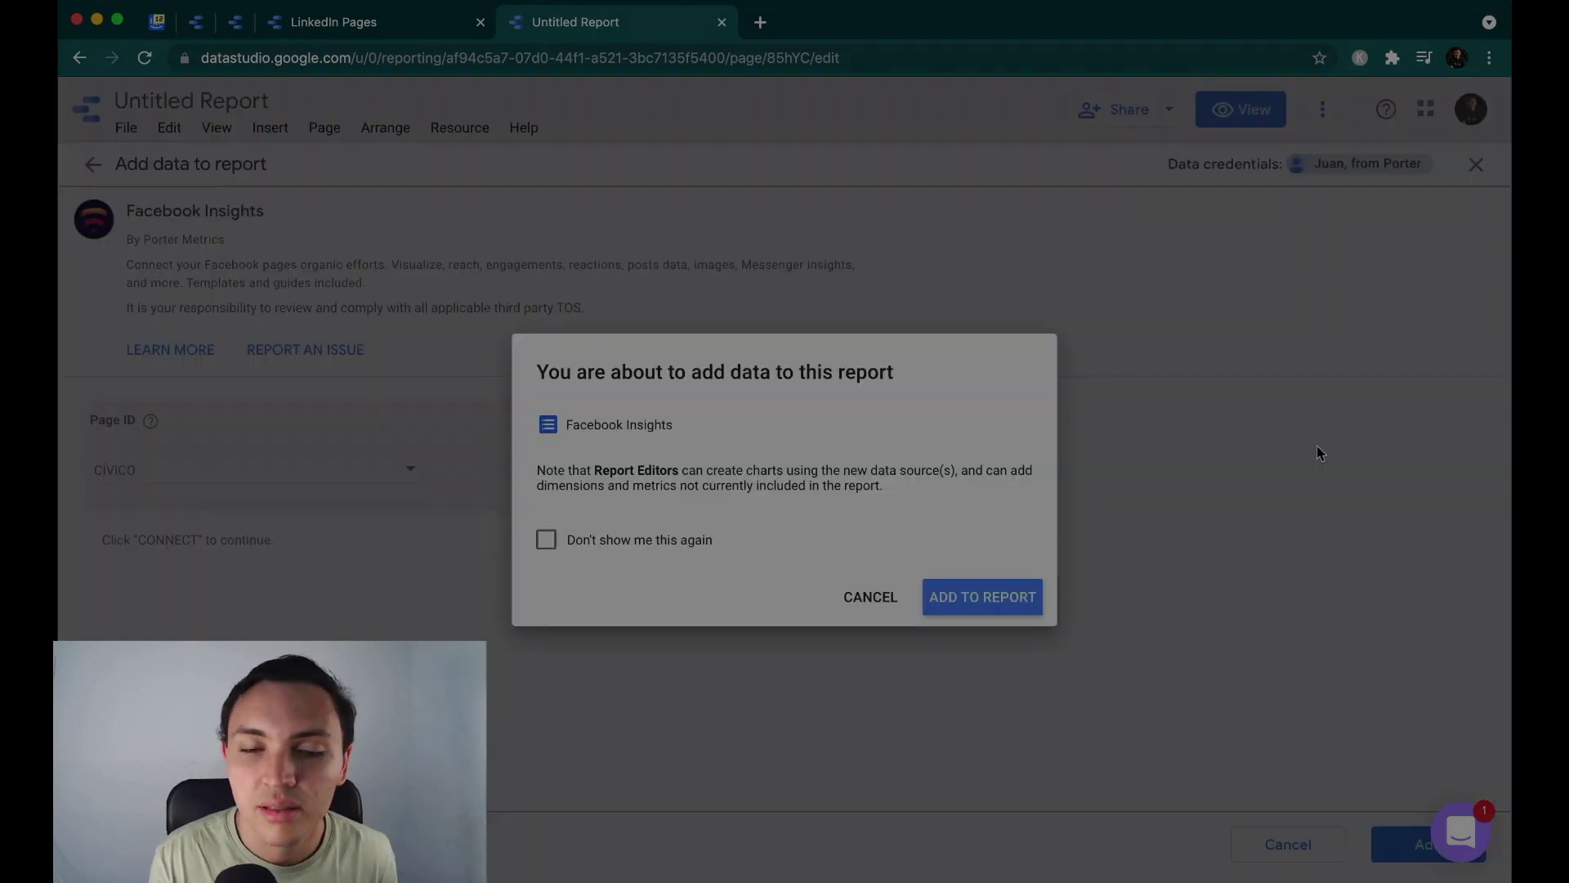
pyautogui.click(984, 603)
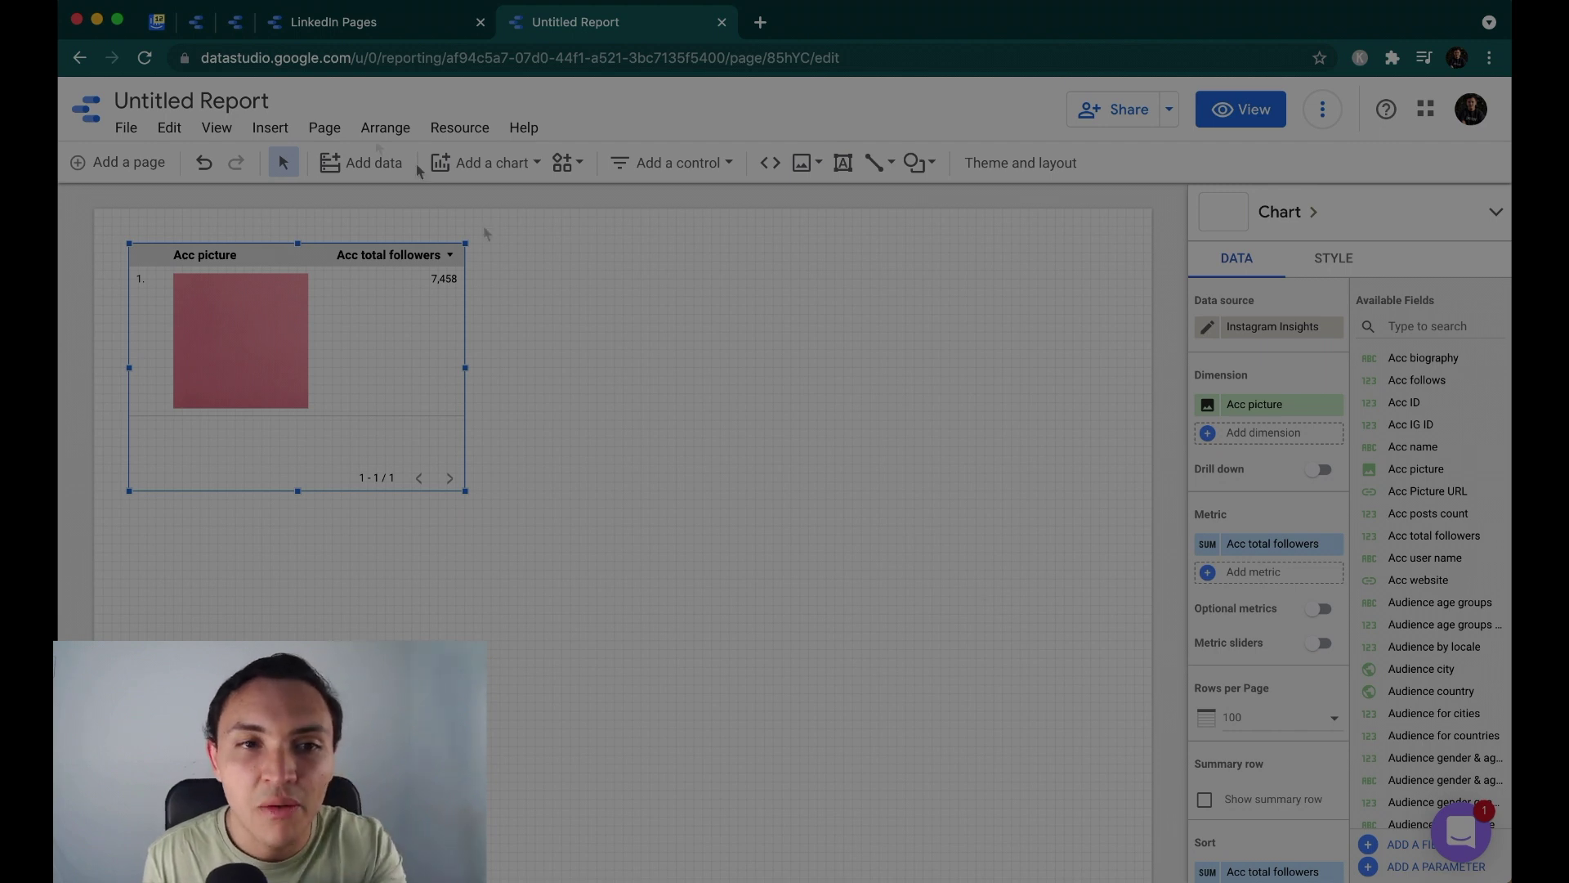
# Step: Insert a scorecard on the canvas beside the account followers table
pyautogui.click(271, 129)
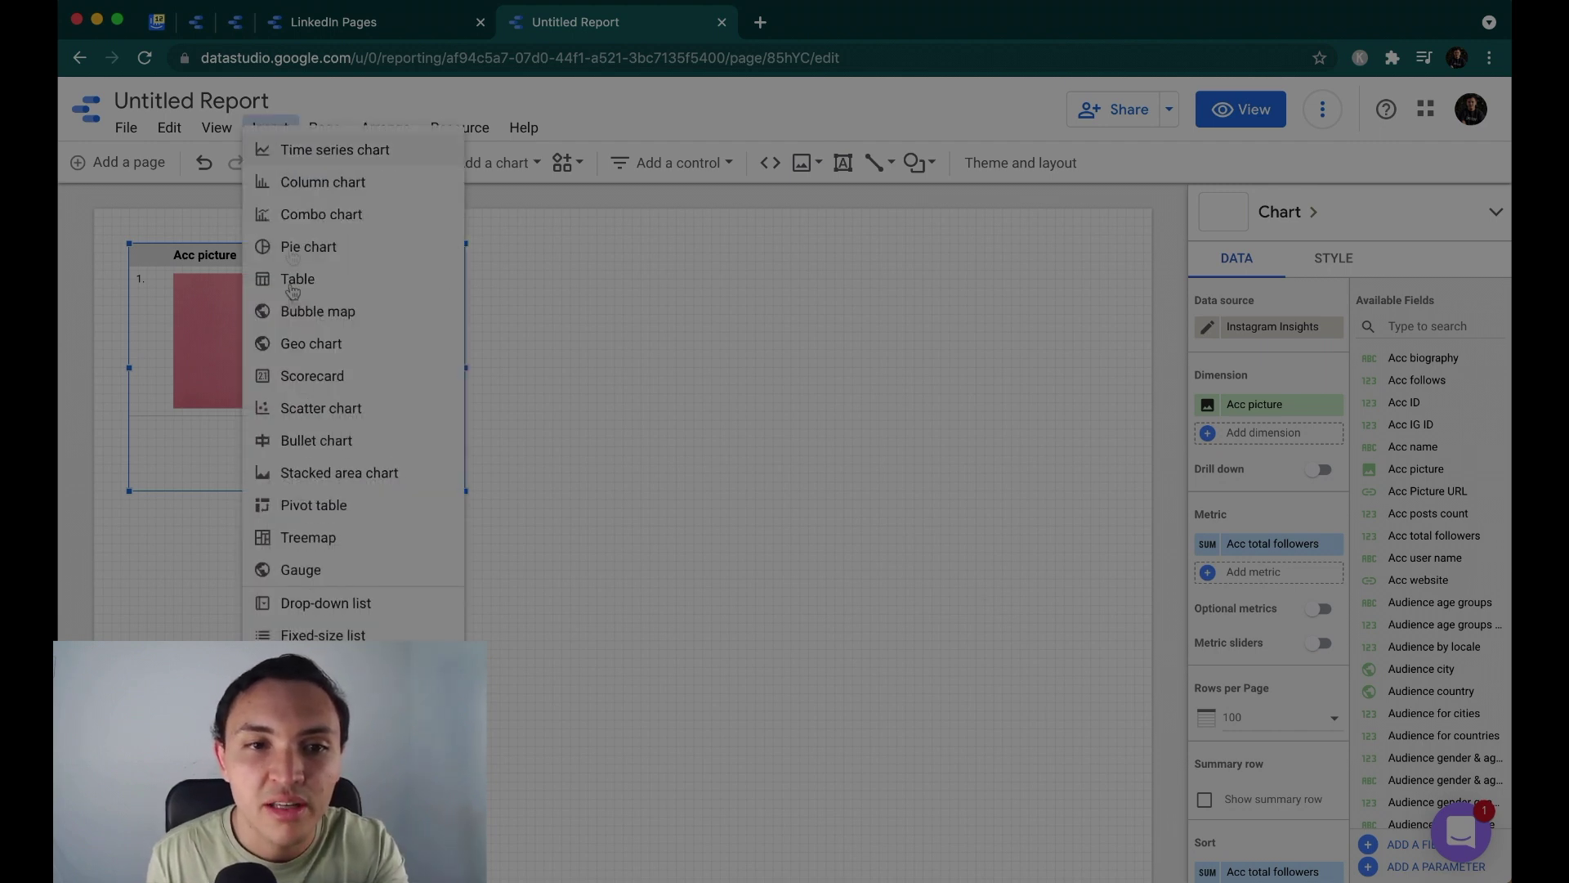
pyautogui.click(421, 369)
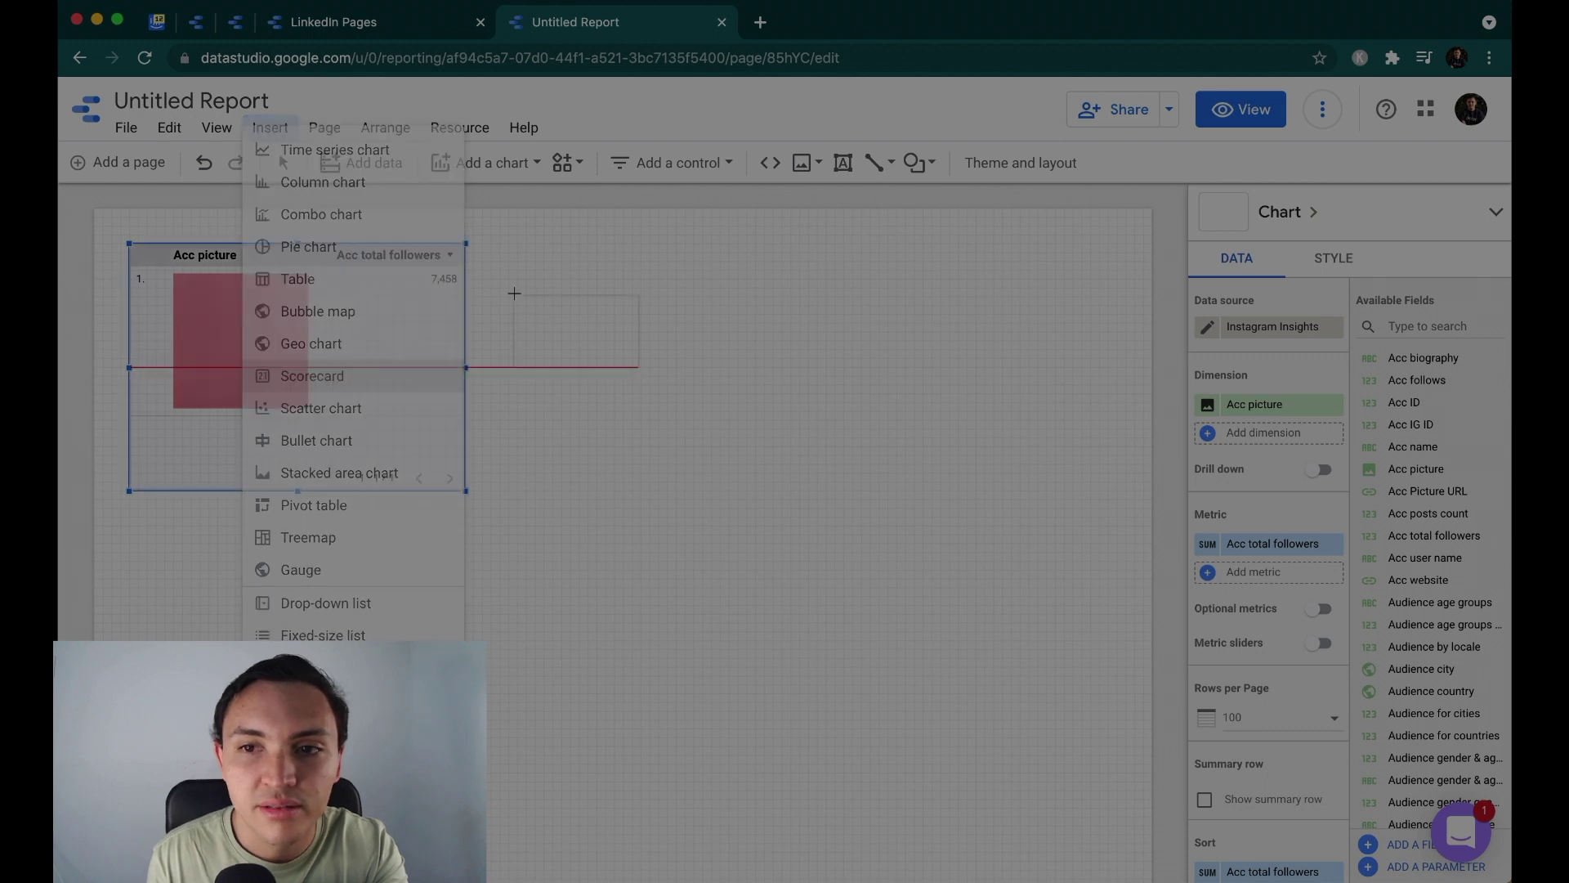
pyautogui.press('Escape')
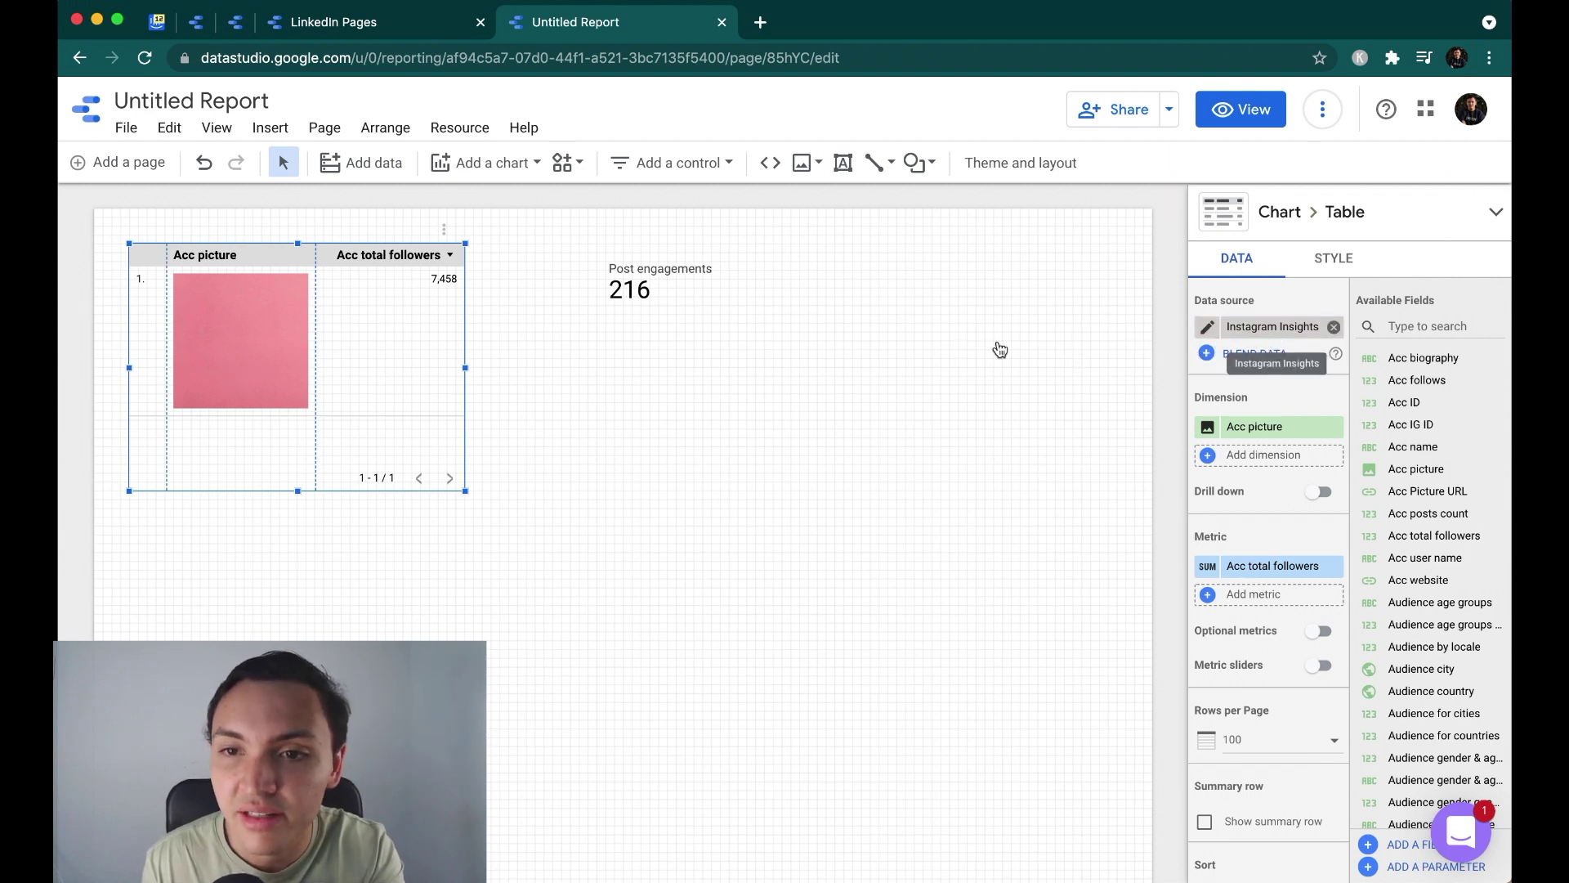
# Step: Review the data sources available for the Post engagements scorecard and the chart types that can be inserted
pyautogui.click(642, 285)
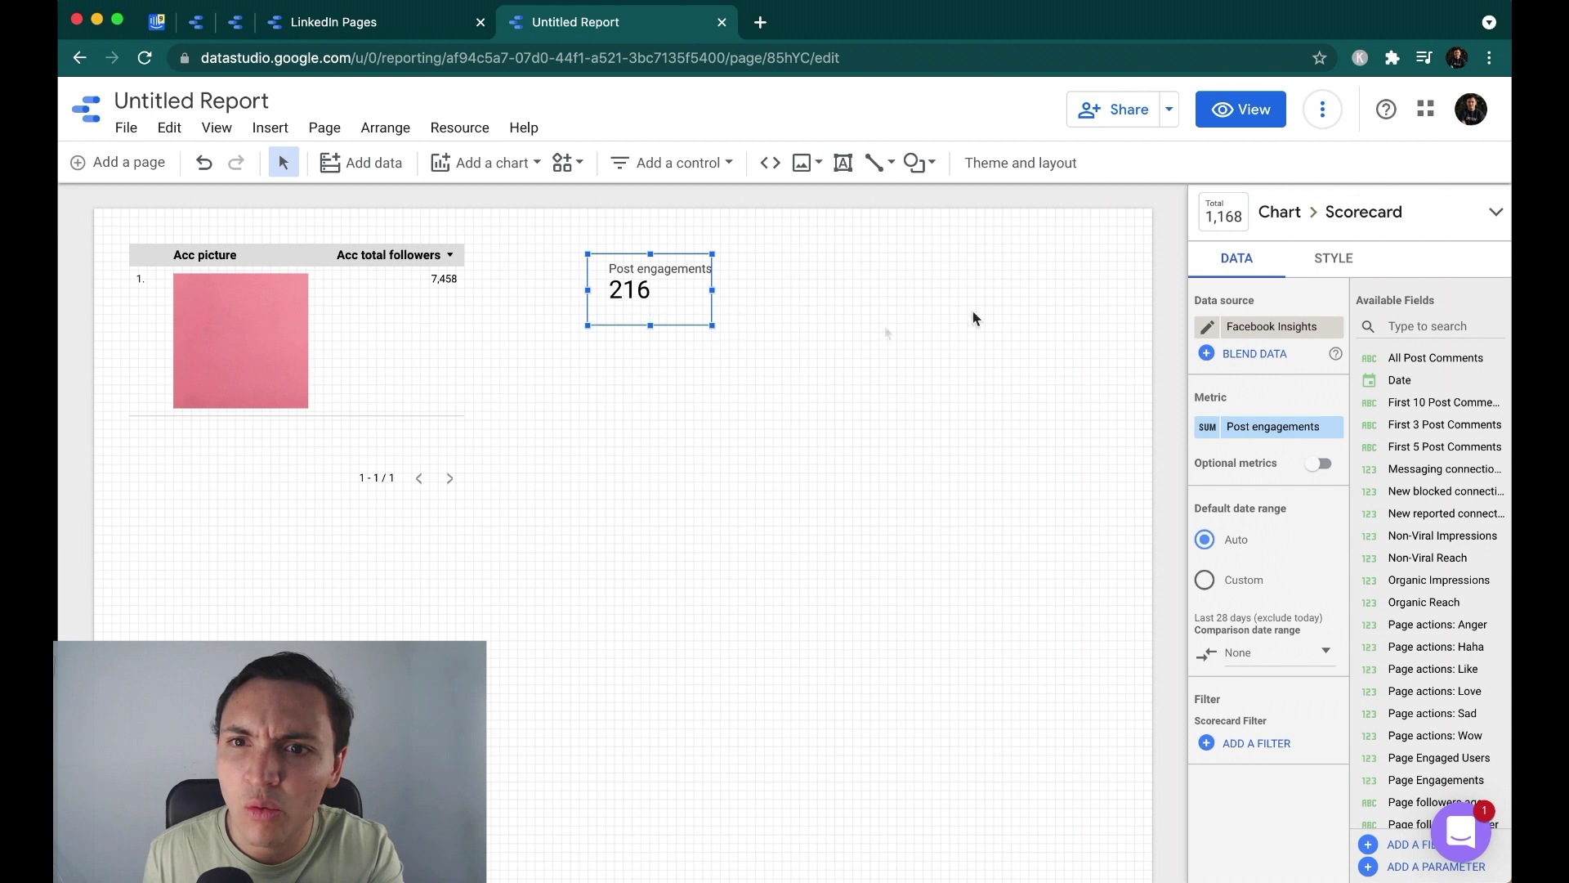
pyautogui.click(1266, 329)
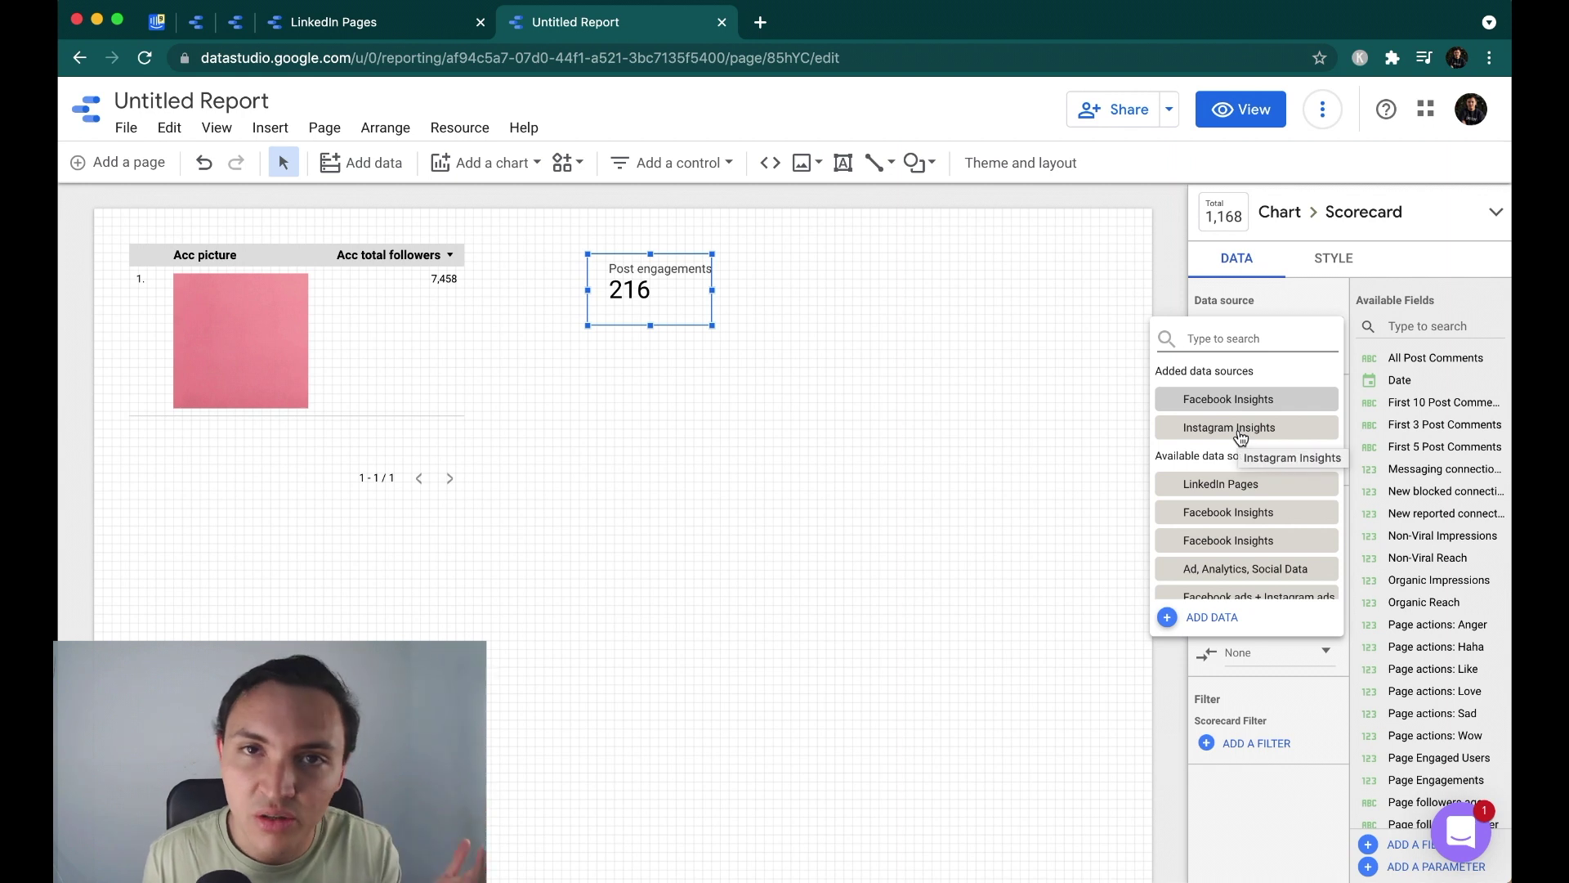
pyautogui.click(271, 128)
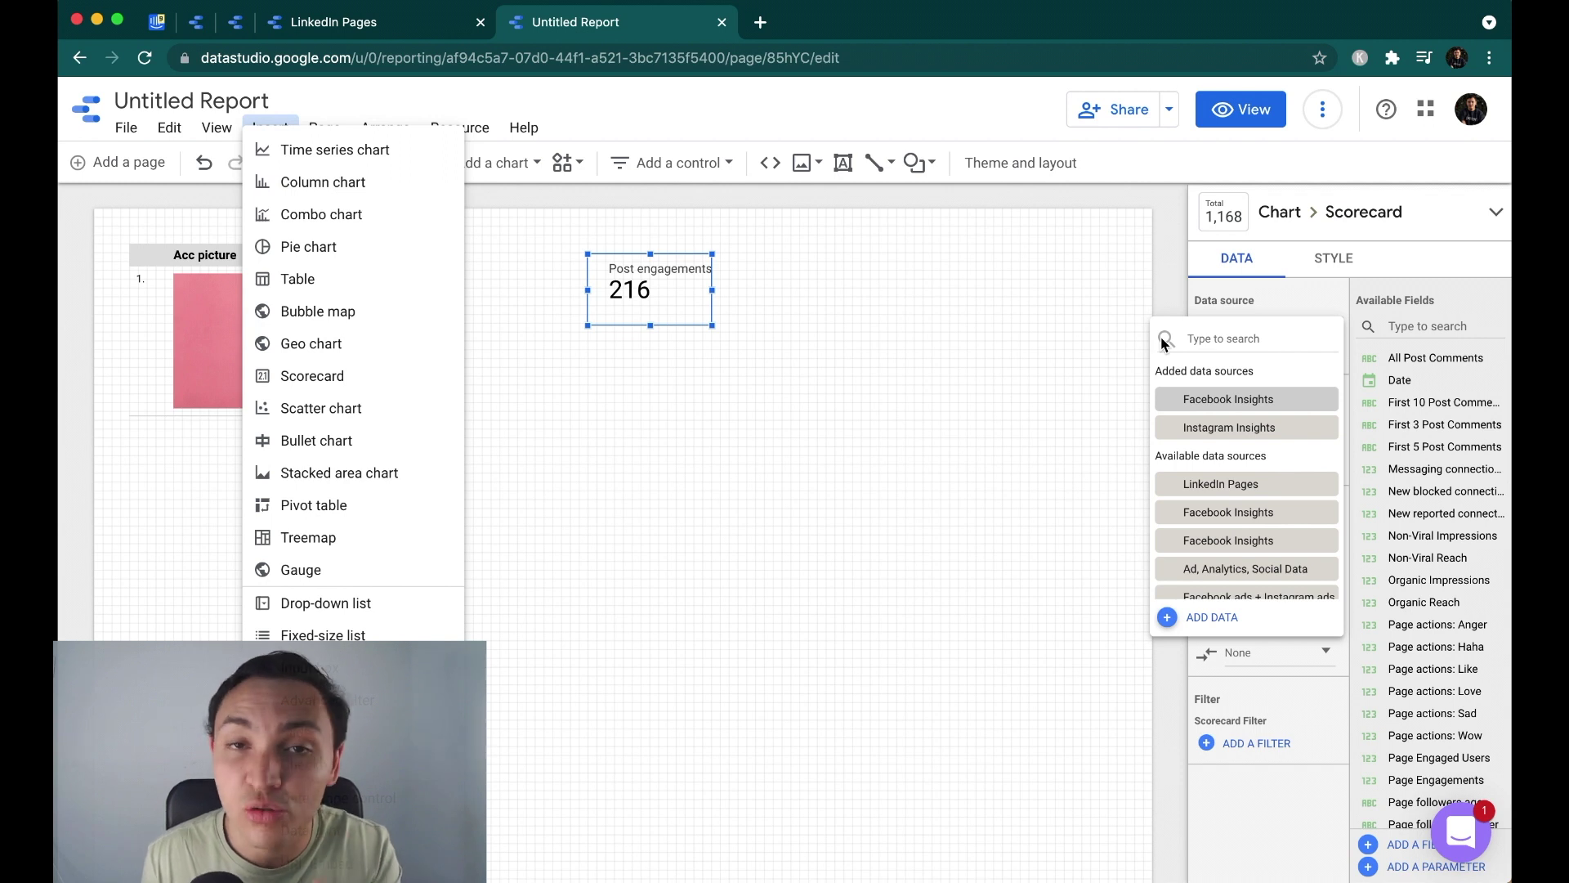
pyautogui.click(699, 353)
pyautogui.click(669, 299)
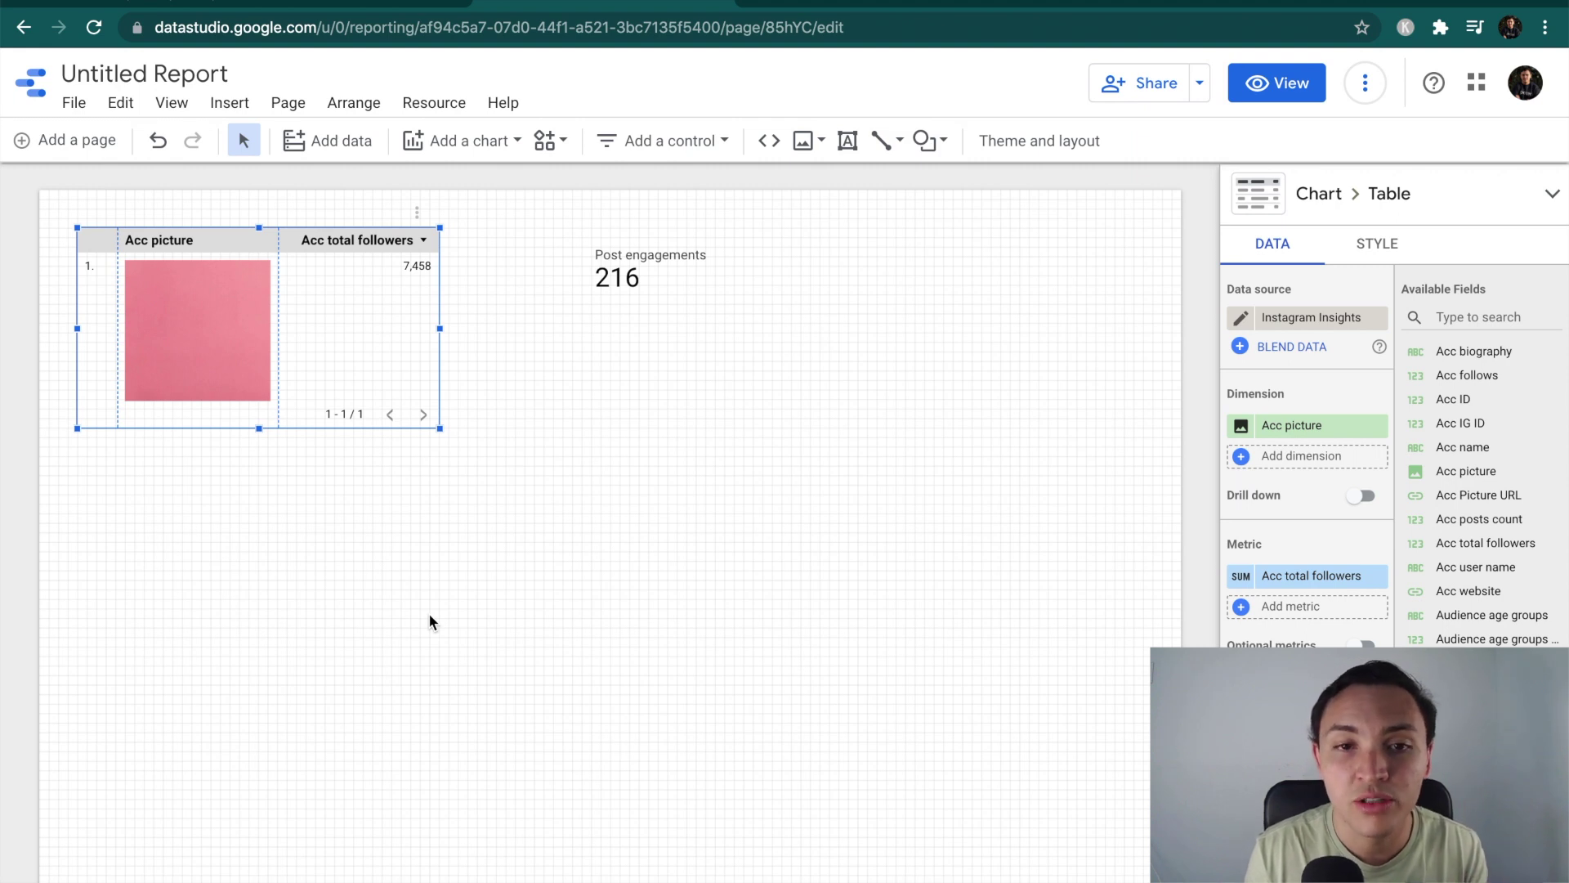
# Step: Search the Facebook Insights fields for "follower" and set the Post engagements scorecard's metric to Page total followers
pyautogui.click(640, 278)
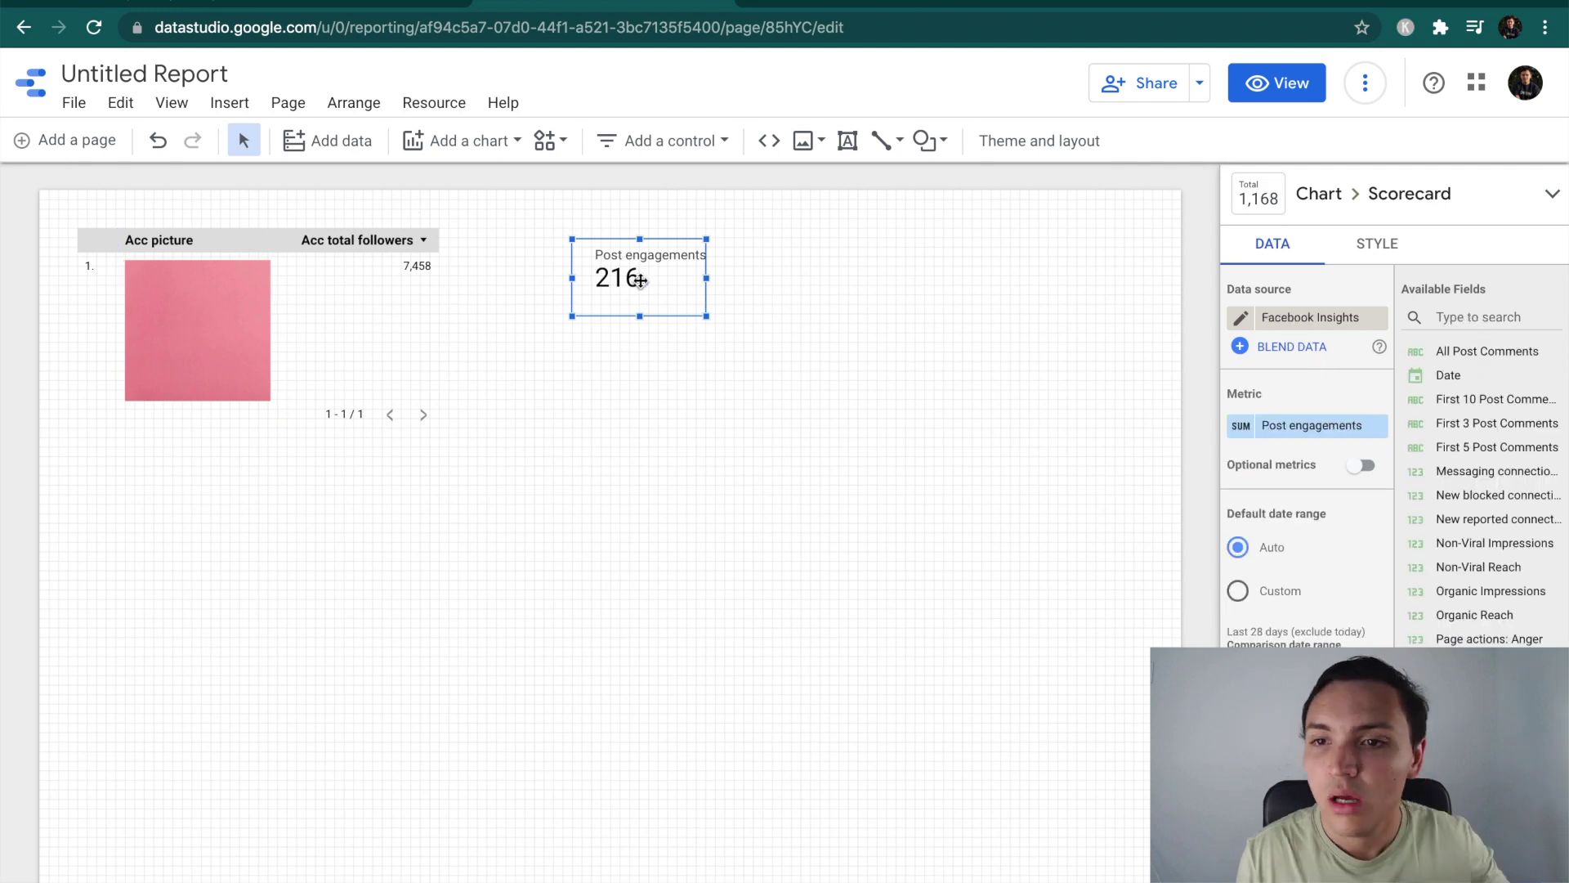
pyautogui.click(1477, 317)
pyautogui.write('f')
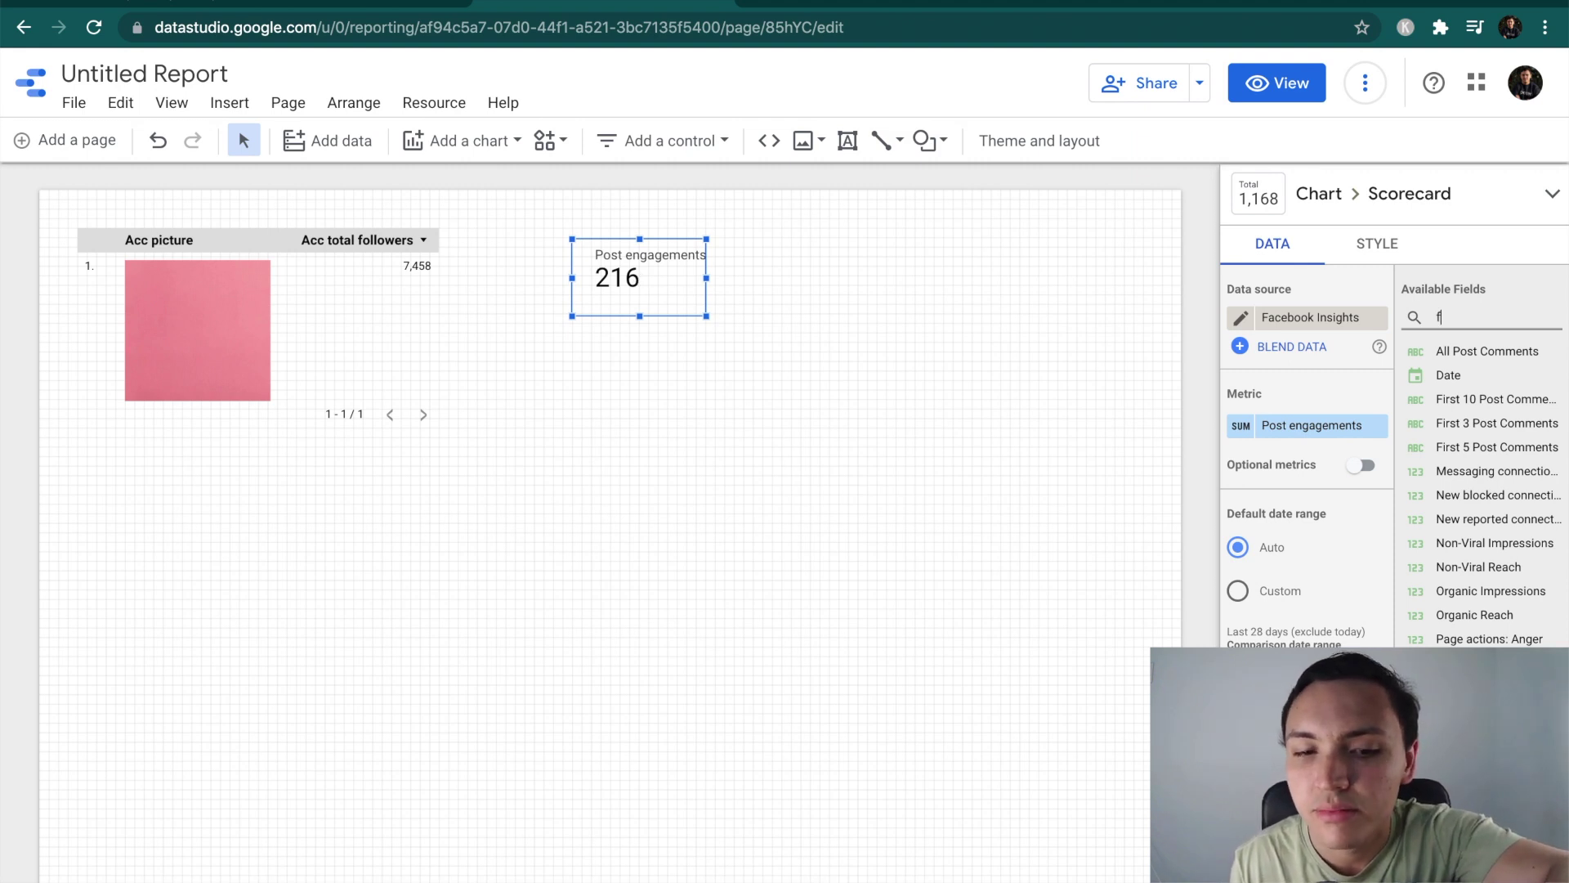
pyautogui.write('ollower')
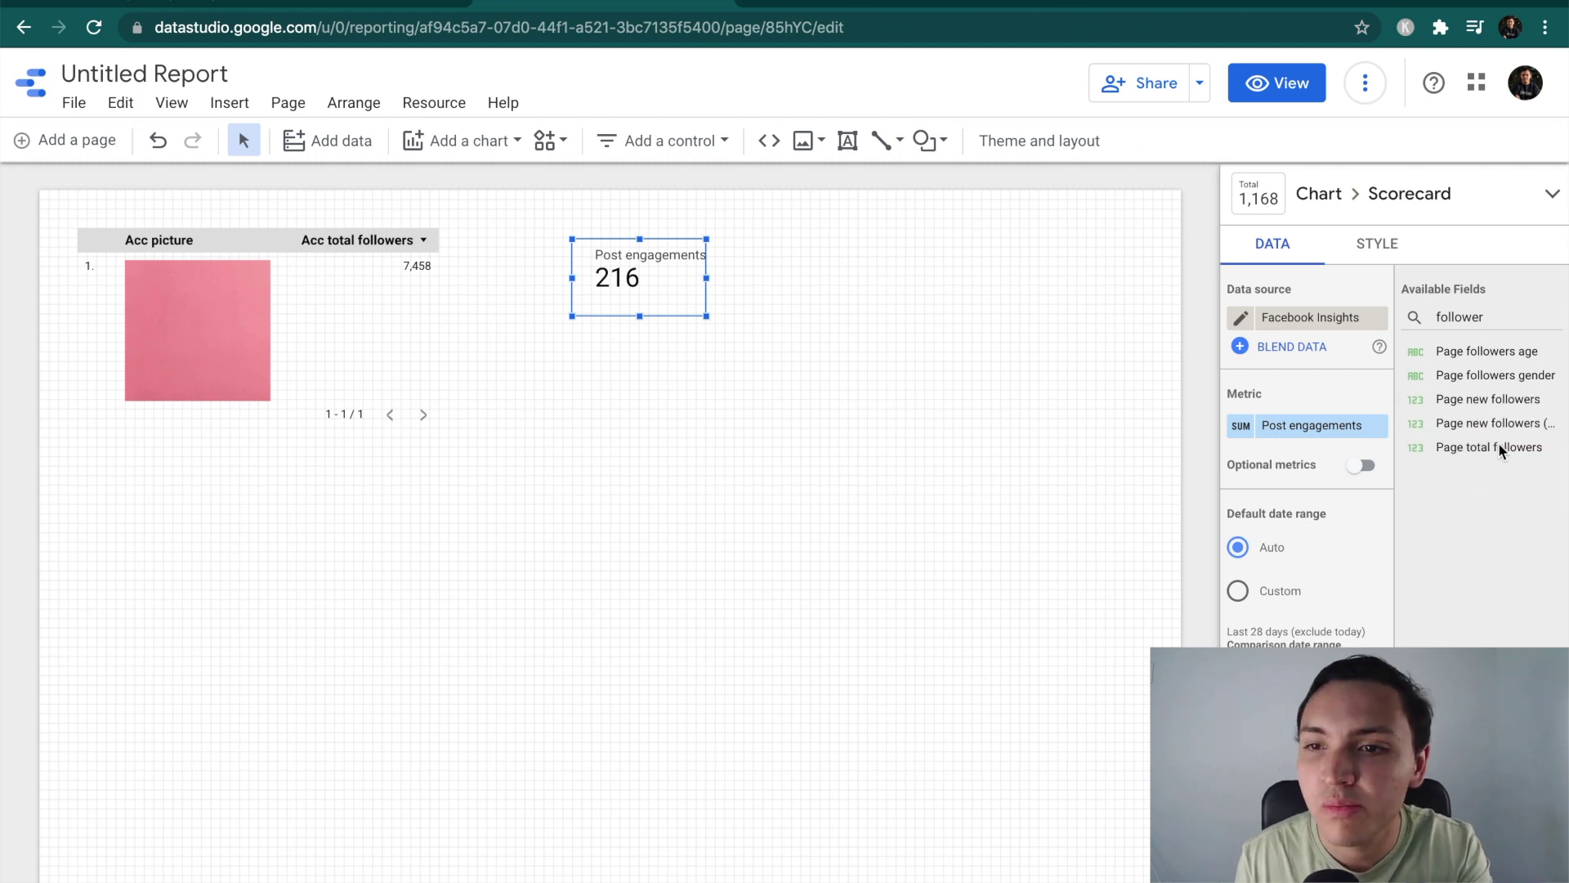
pyautogui.moveTo(1496, 447); pyautogui.dragTo(1292, 425)
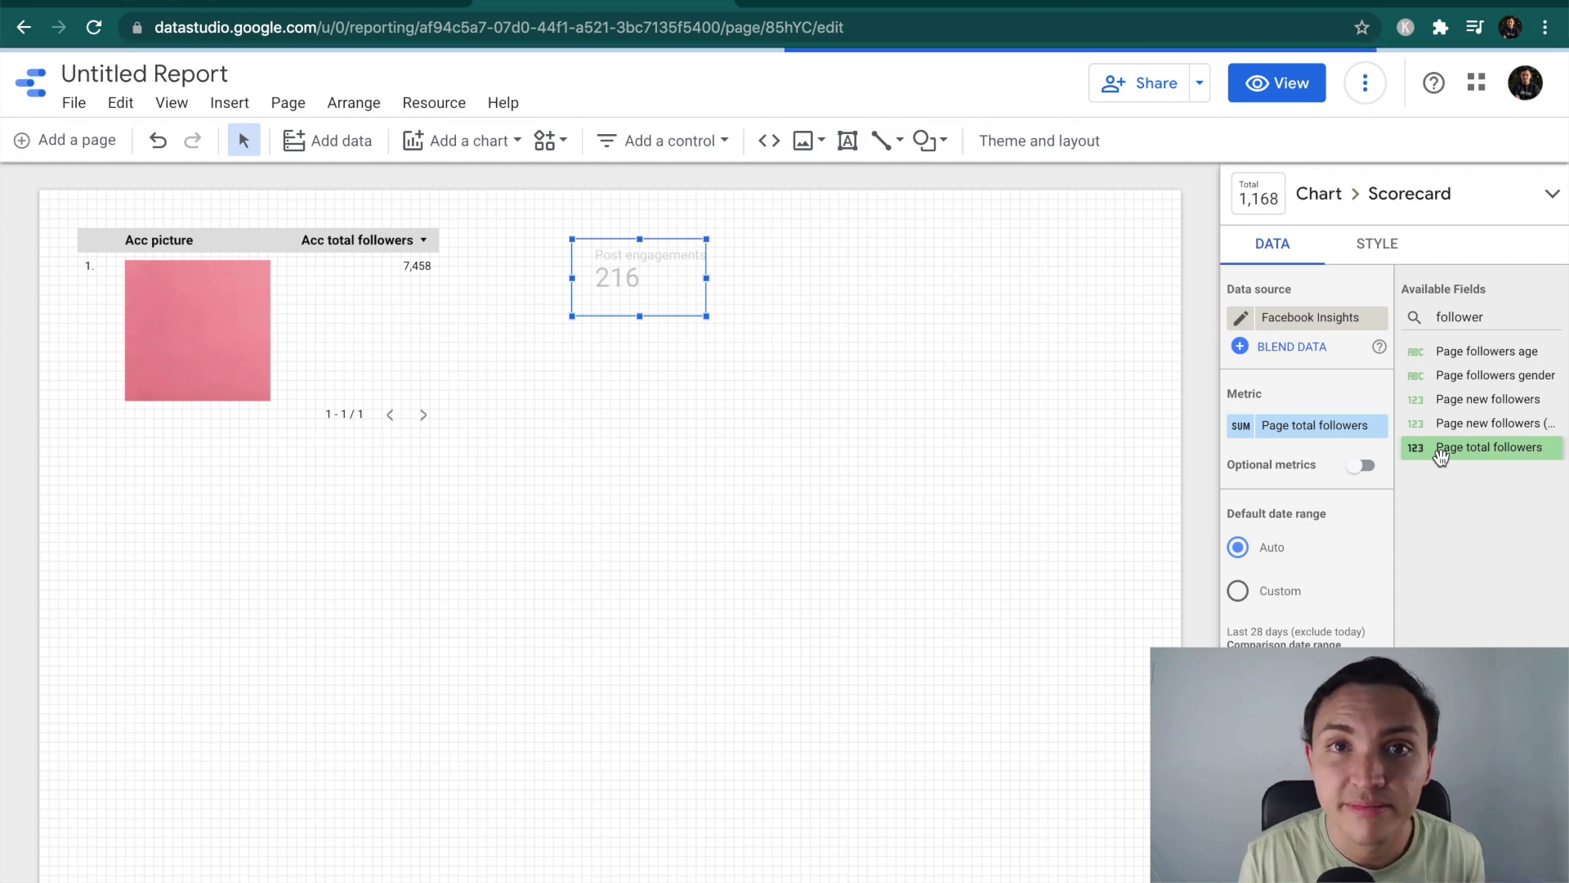
pyautogui.click(885, 356)
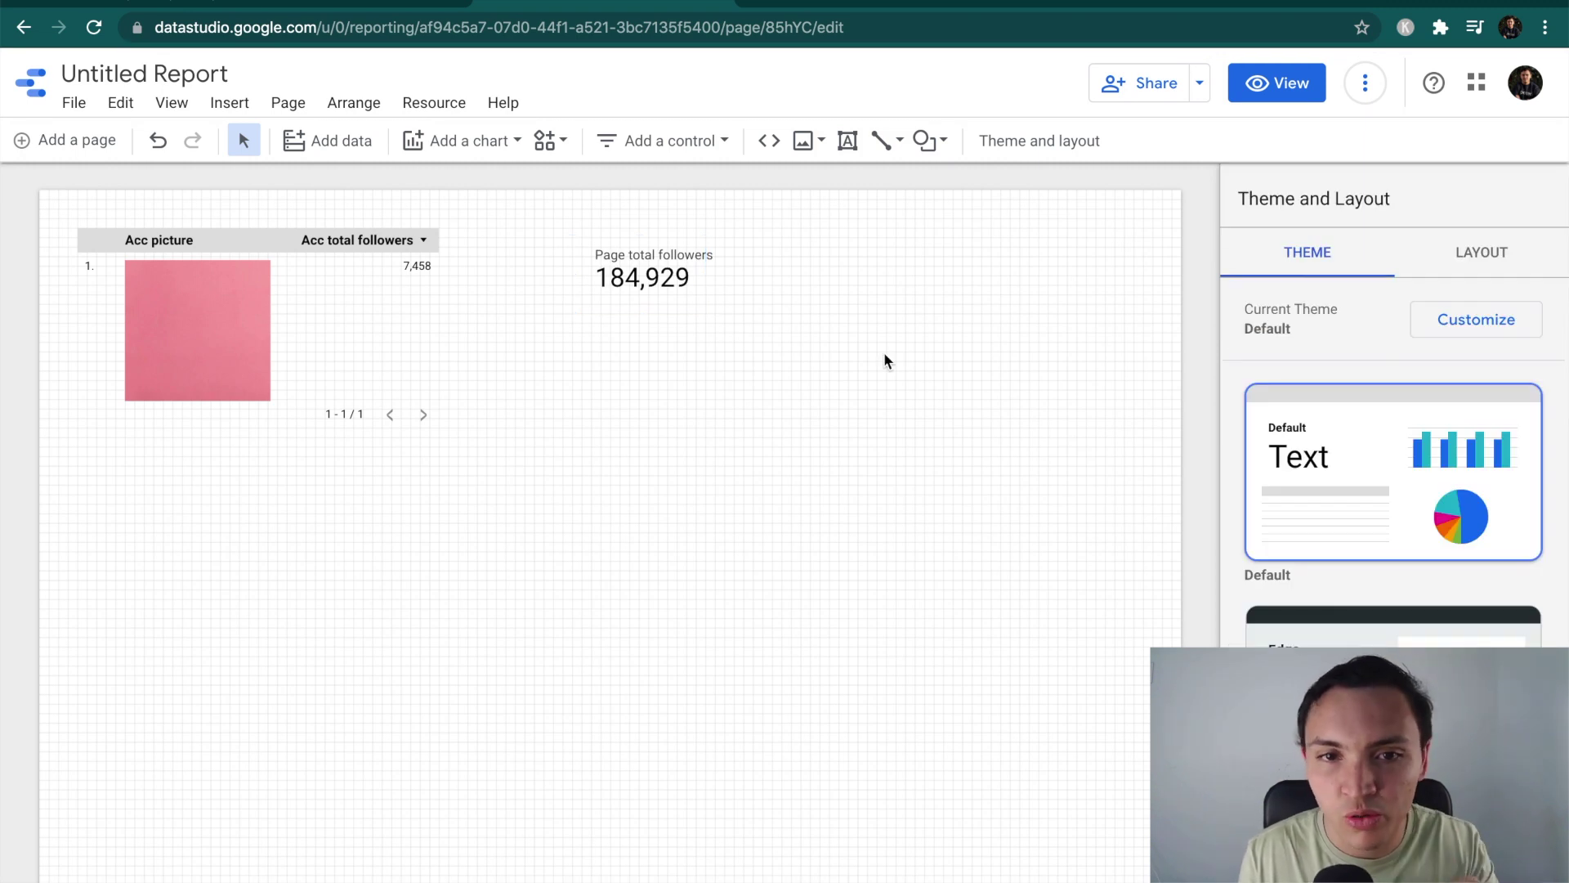
# Step: Duplicate the Facebook followers scorecard beside it, switch the copy to Instagram Insights and set its metric to Acc total followers
pyautogui.click(680, 259)
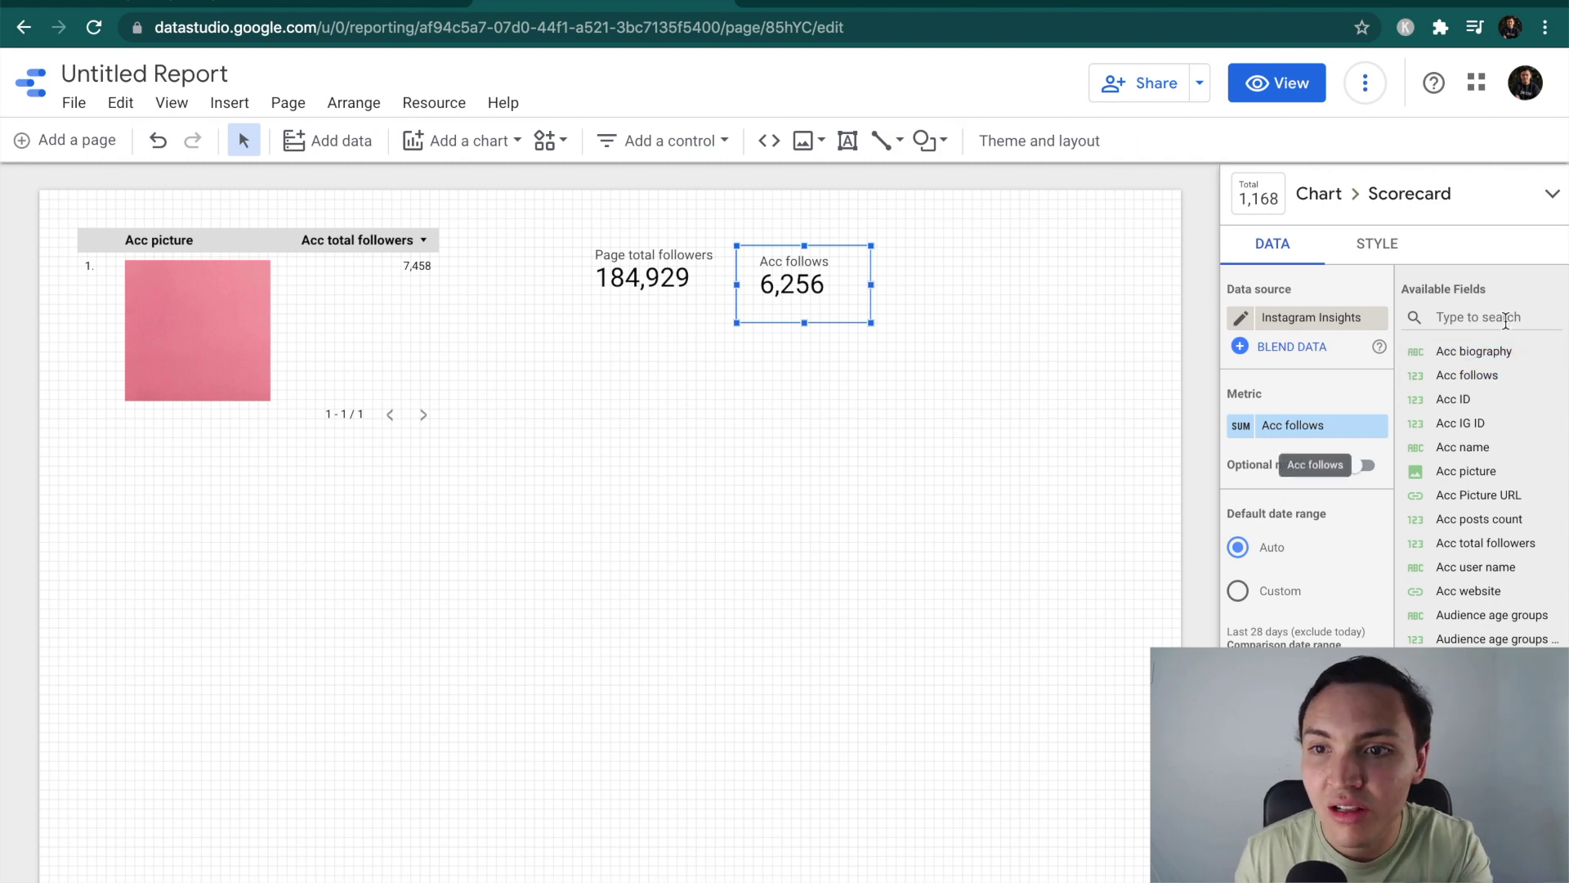
pyautogui.click(1506, 321)
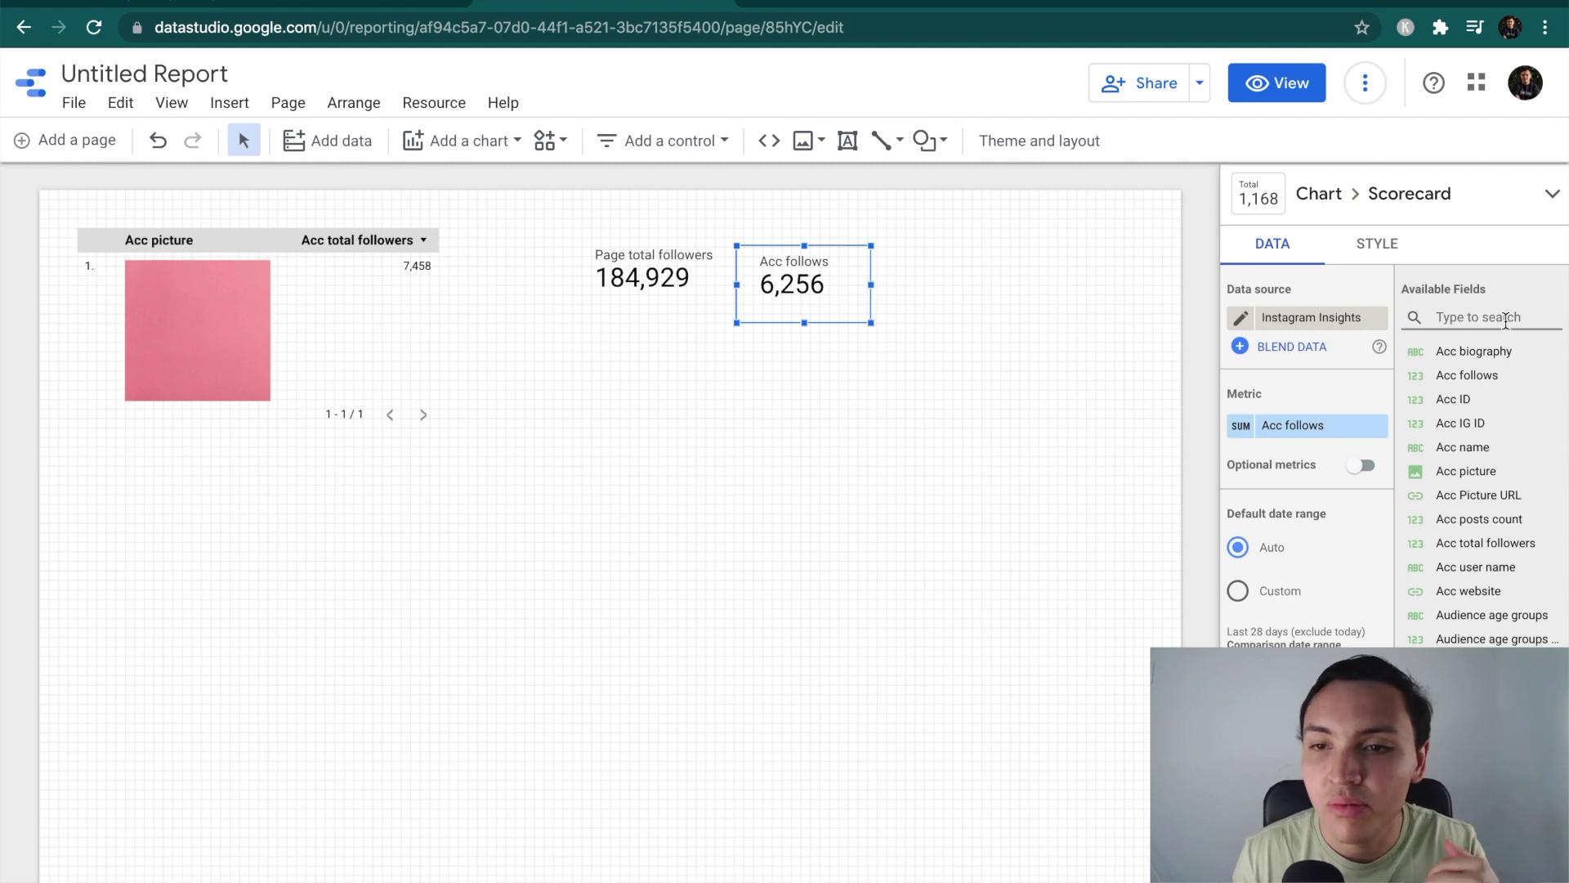
pyautogui.write('f')
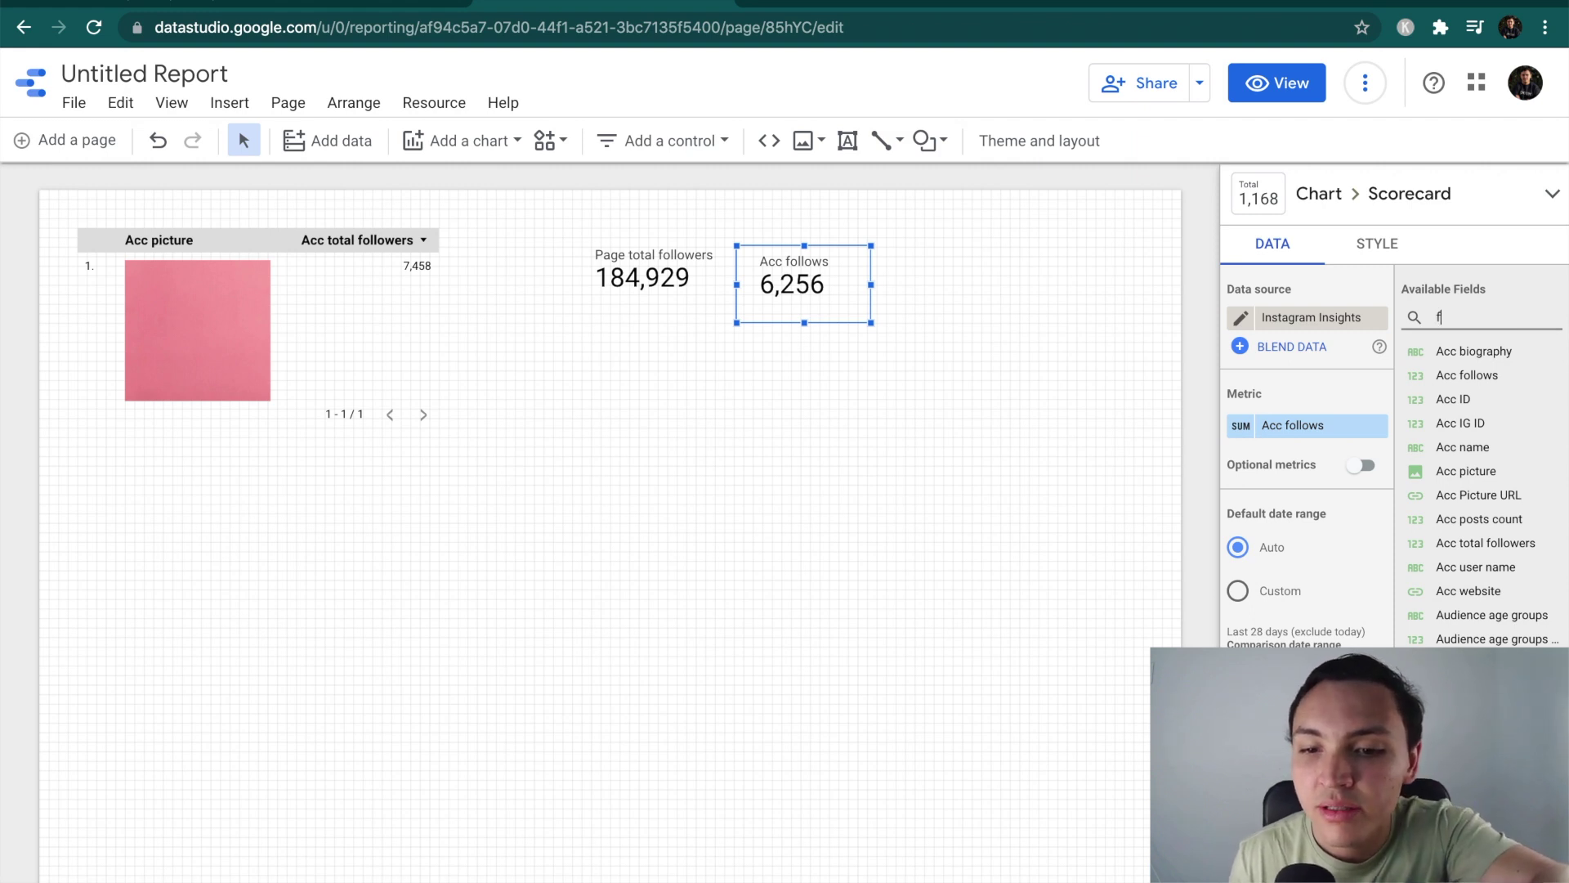
pyautogui.write('ollow')
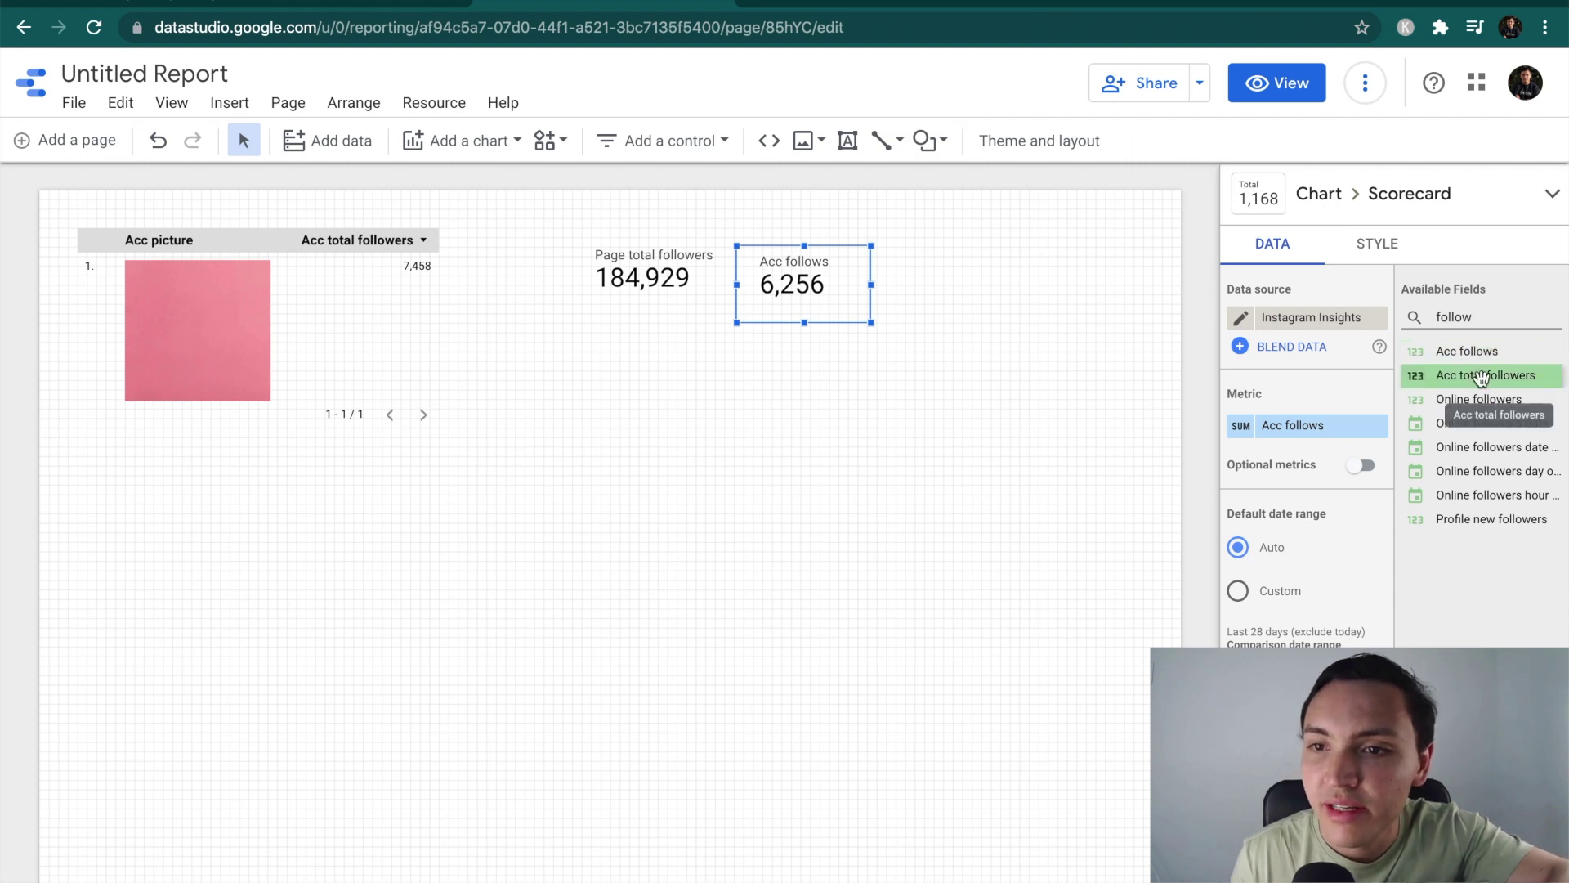
pyautogui.moveTo(1481, 376); pyautogui.dragTo(1310, 433)
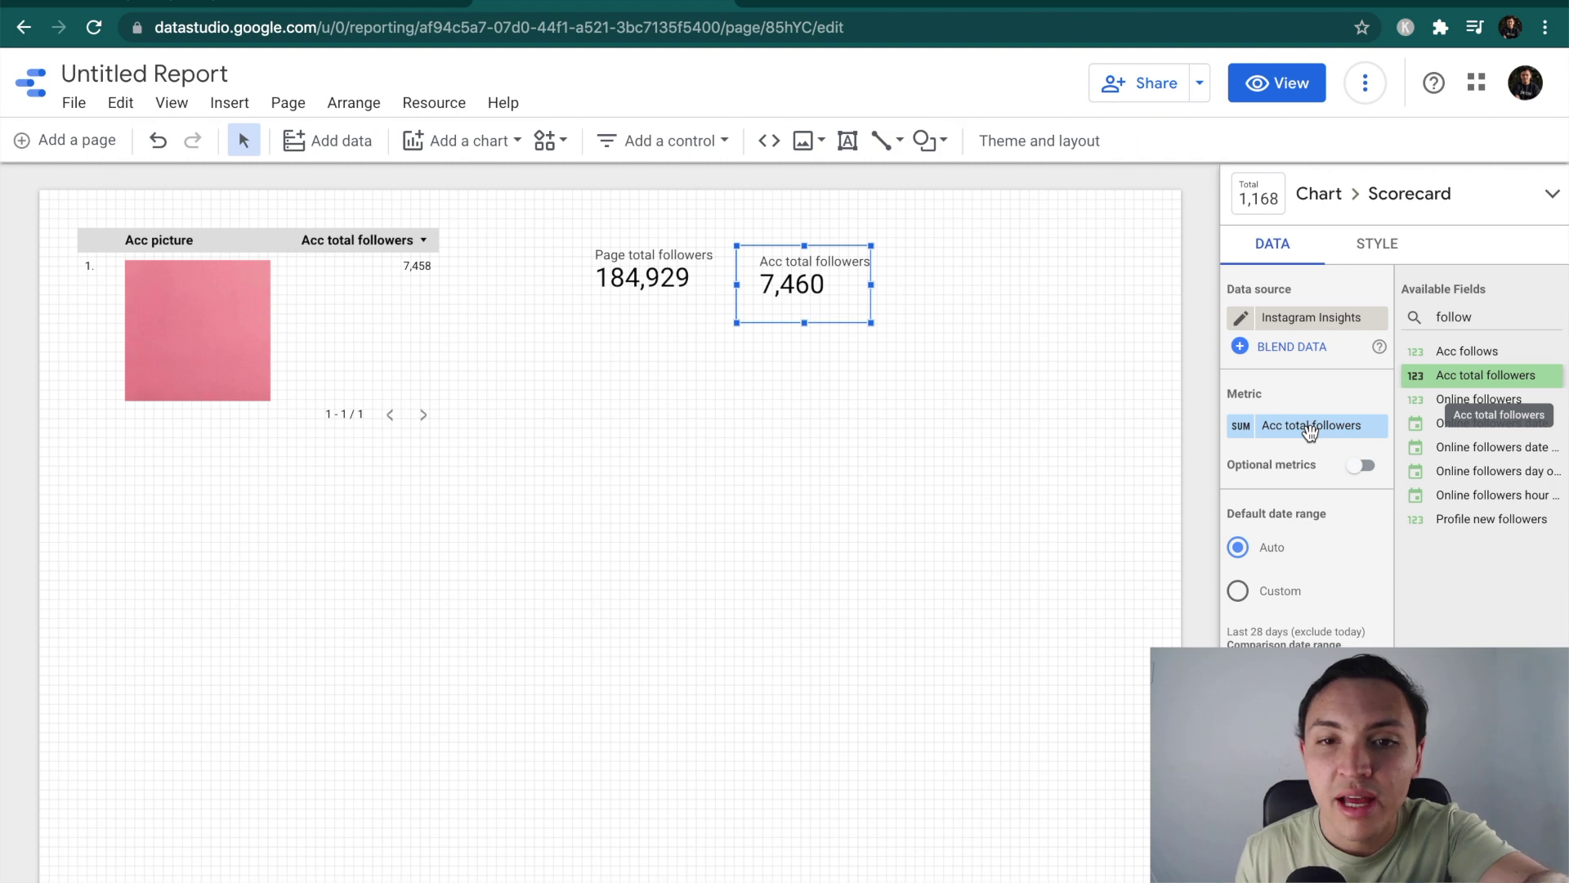
# Step: Duplicate the Instagram followers scorecard beside it and switch the copy to the LinkedIn Pages data source with Total Followers as metric
pyautogui.moveTo(815, 287); pyautogui.dragTo(961, 278)
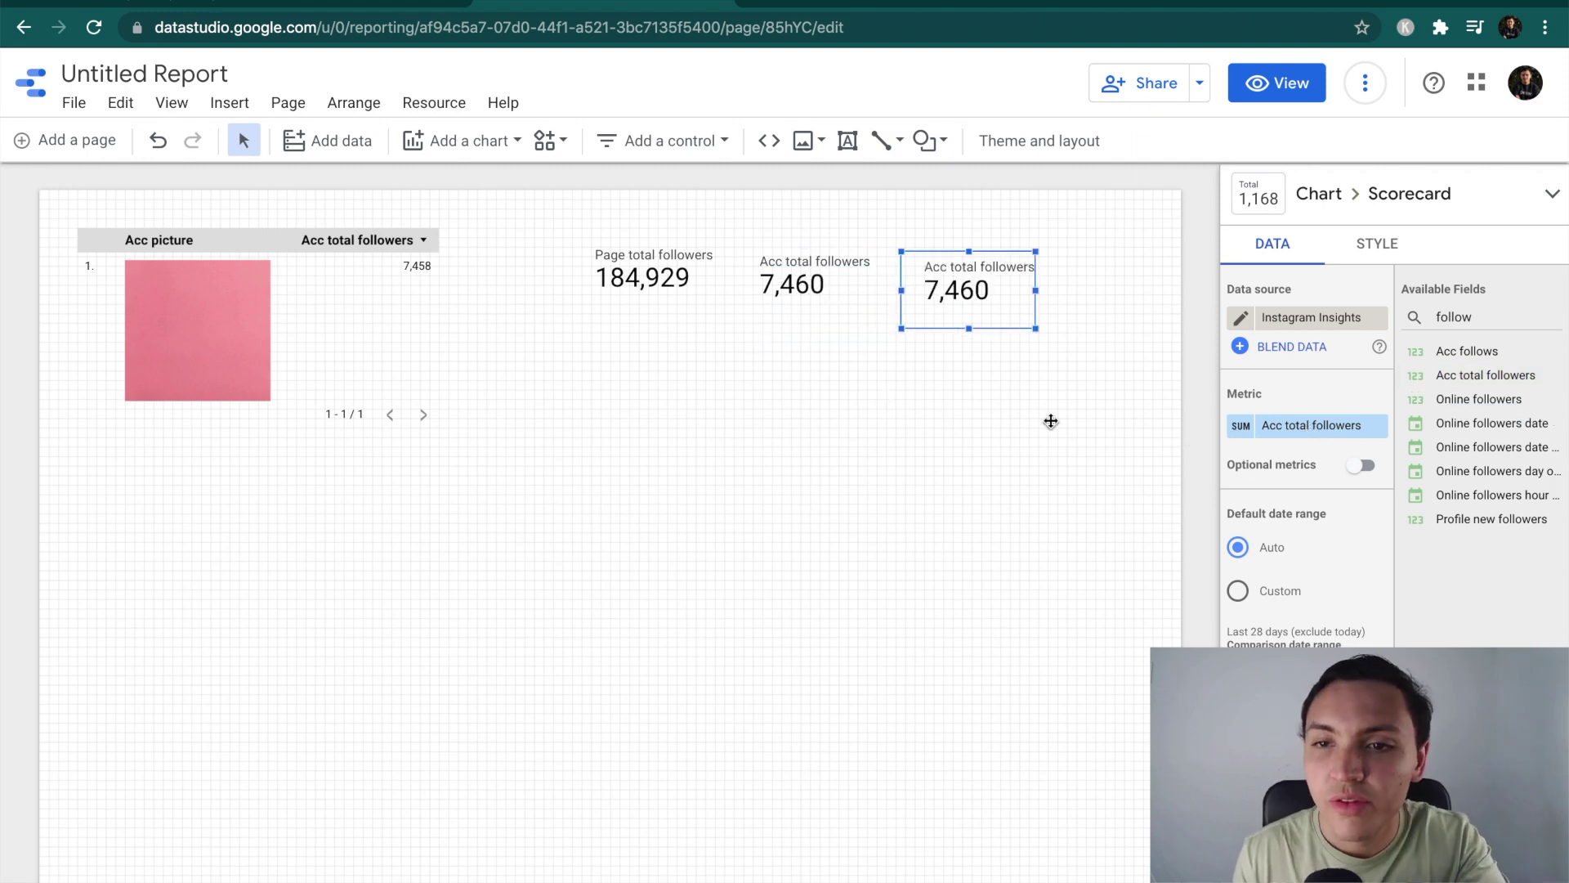
pyautogui.click(1305, 317)
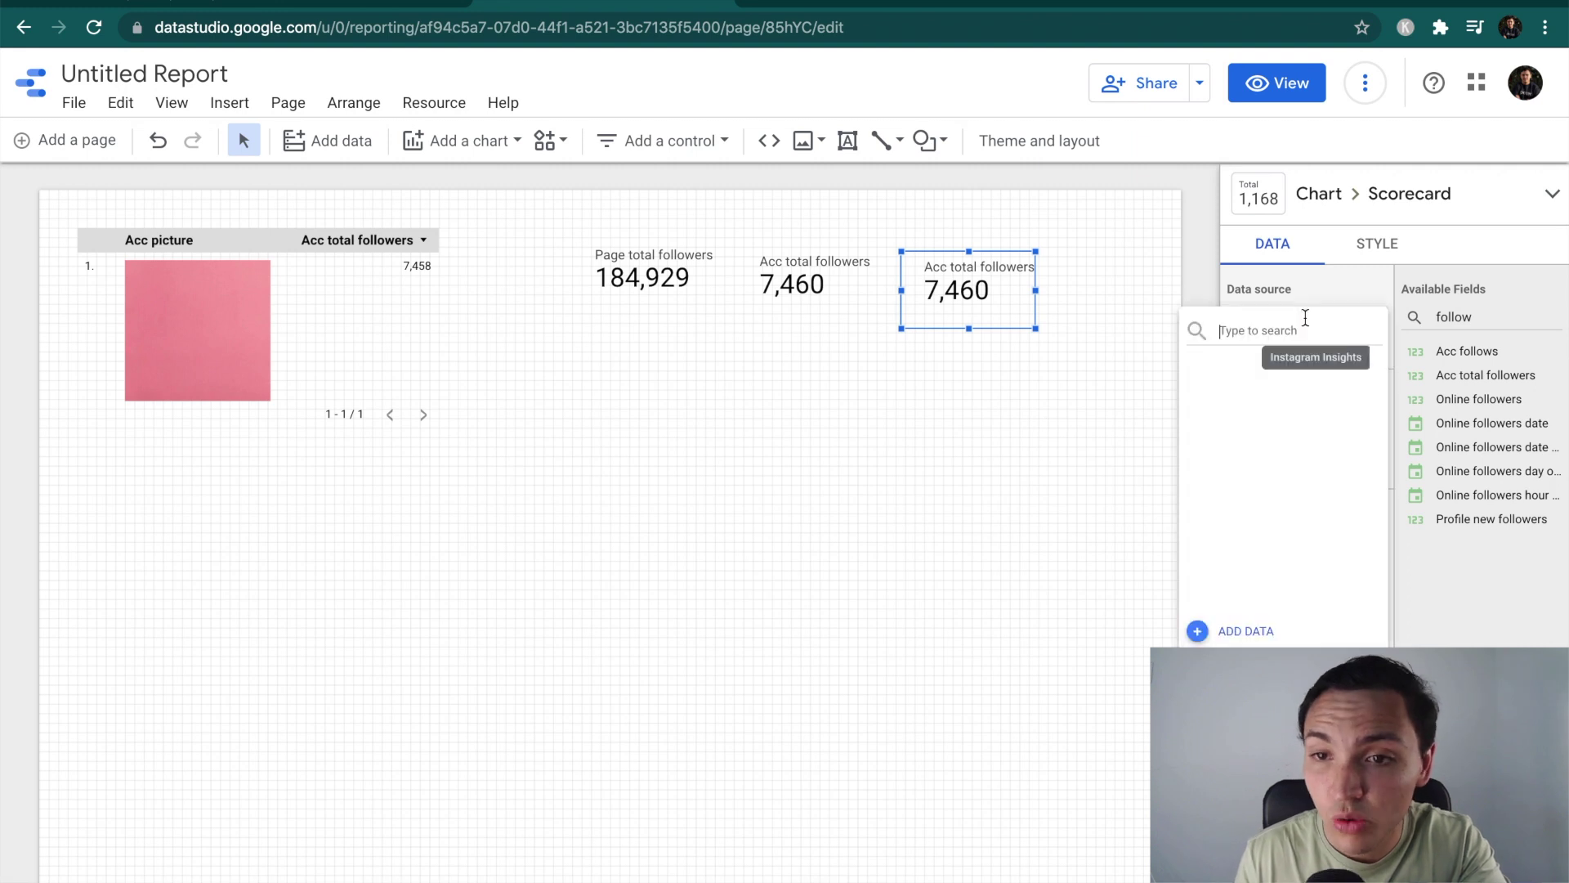
pyautogui.click(1263, 455)
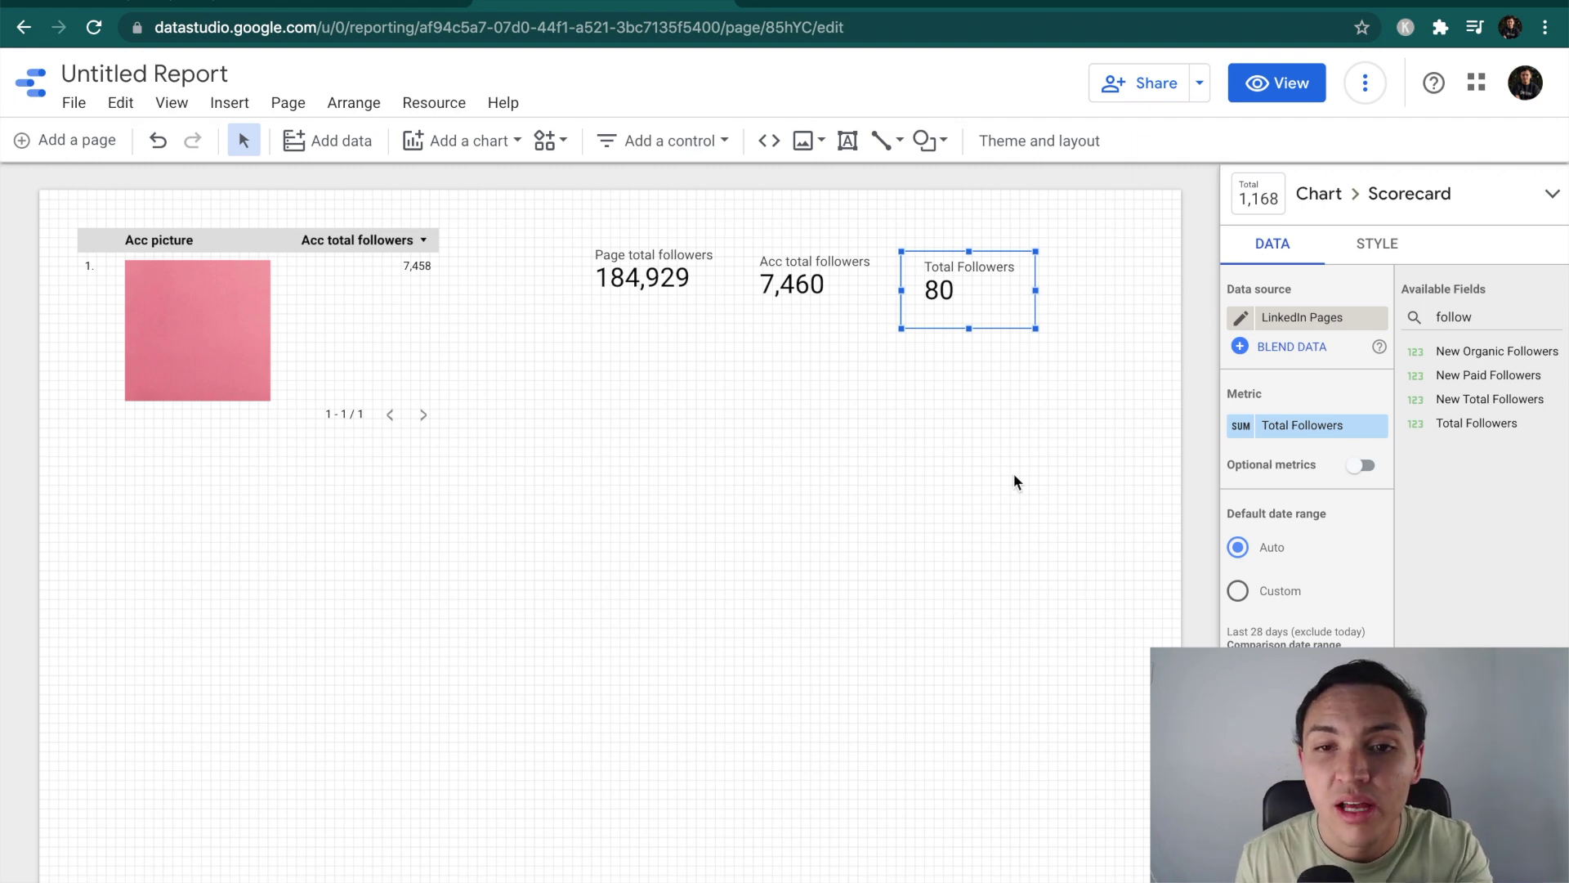
# Step: Select the three follower scorecards together and blend their data into a new scorecard below them
pyautogui.click(1012, 409)
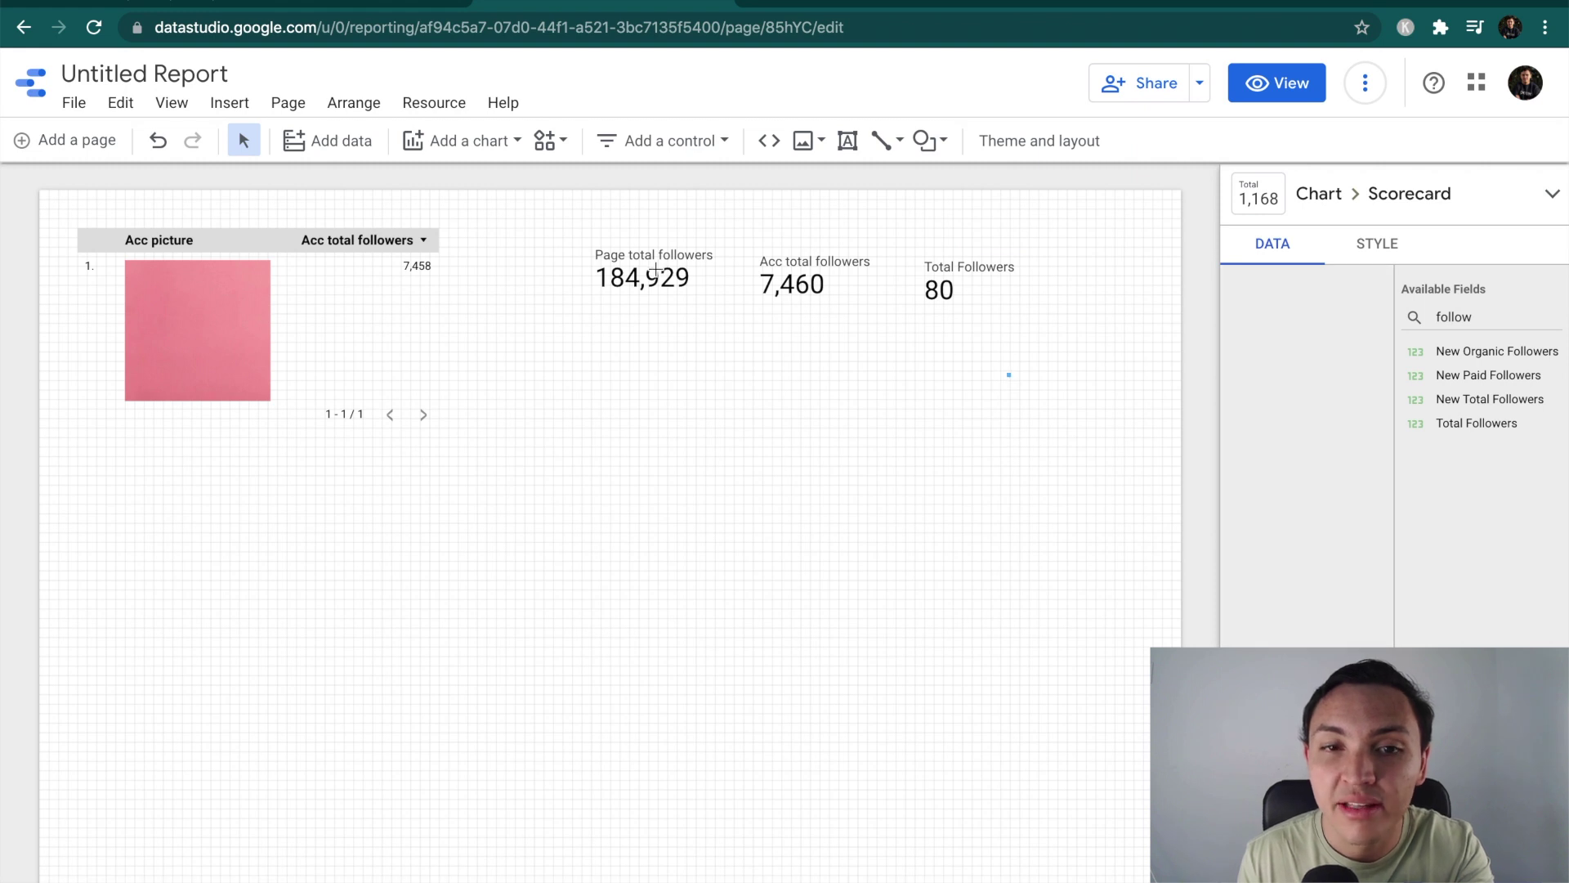
pyautogui.moveTo(622, 234); pyautogui.dragTo(621, 232)
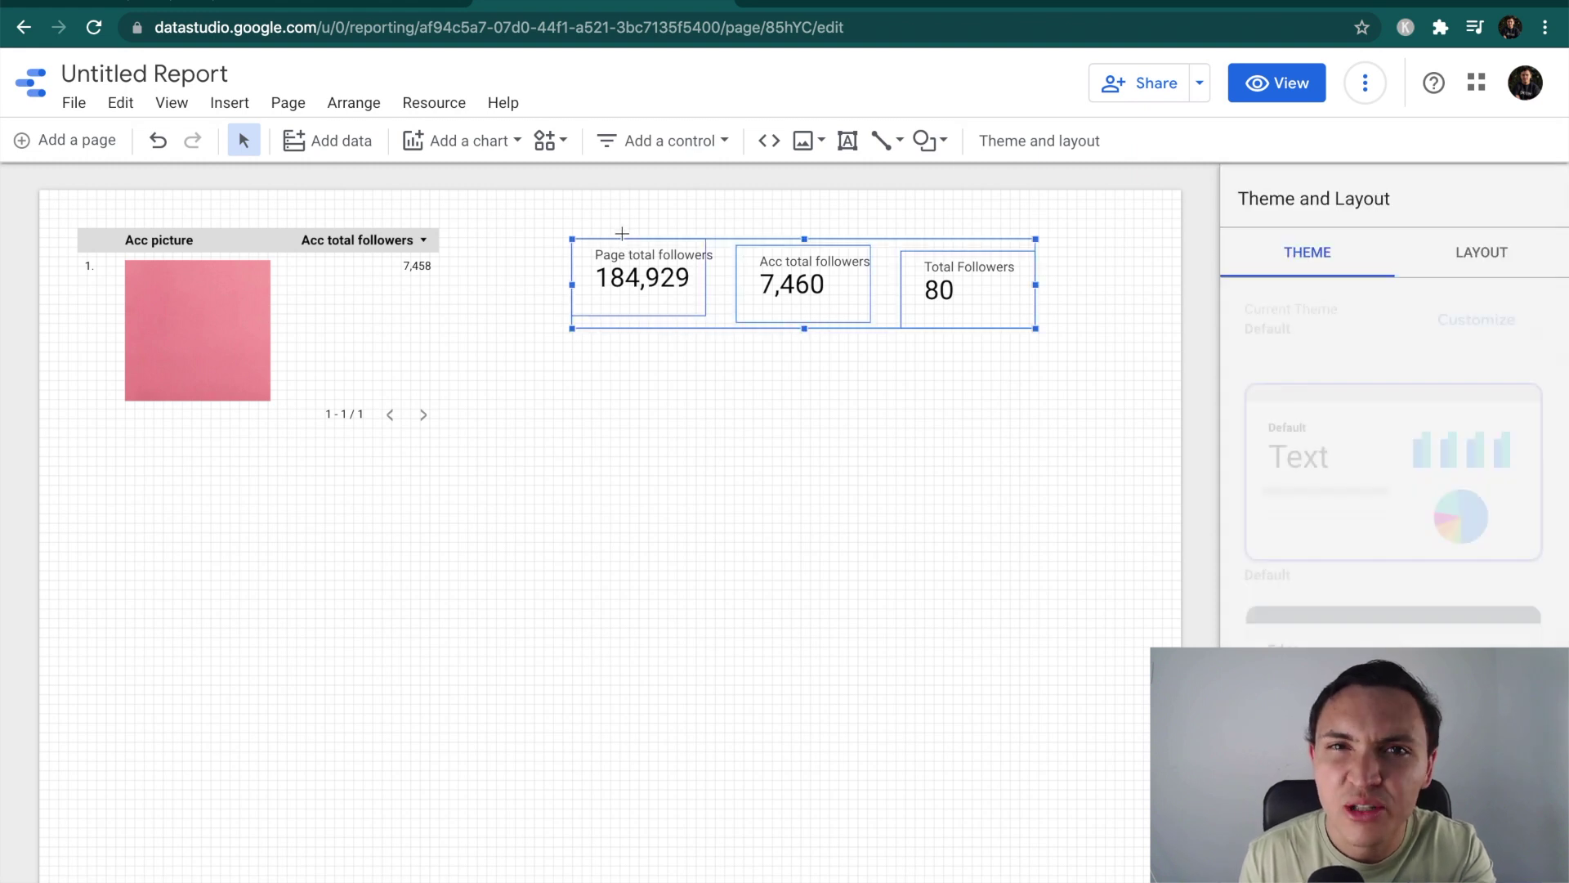
pyautogui.rightClick(646, 272)
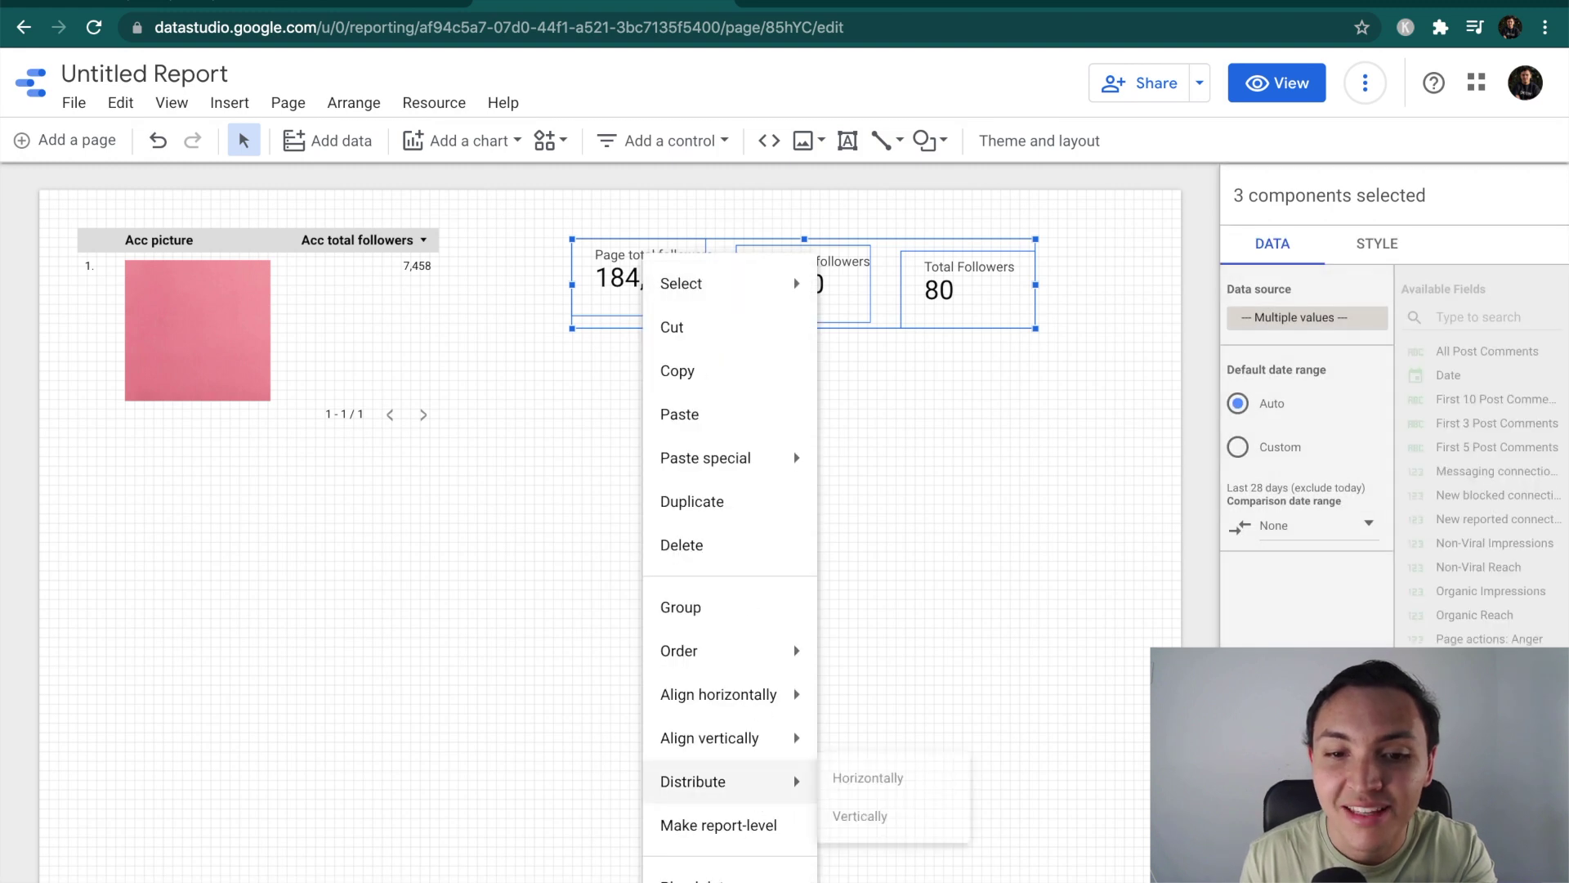
pyautogui.press('Escape')
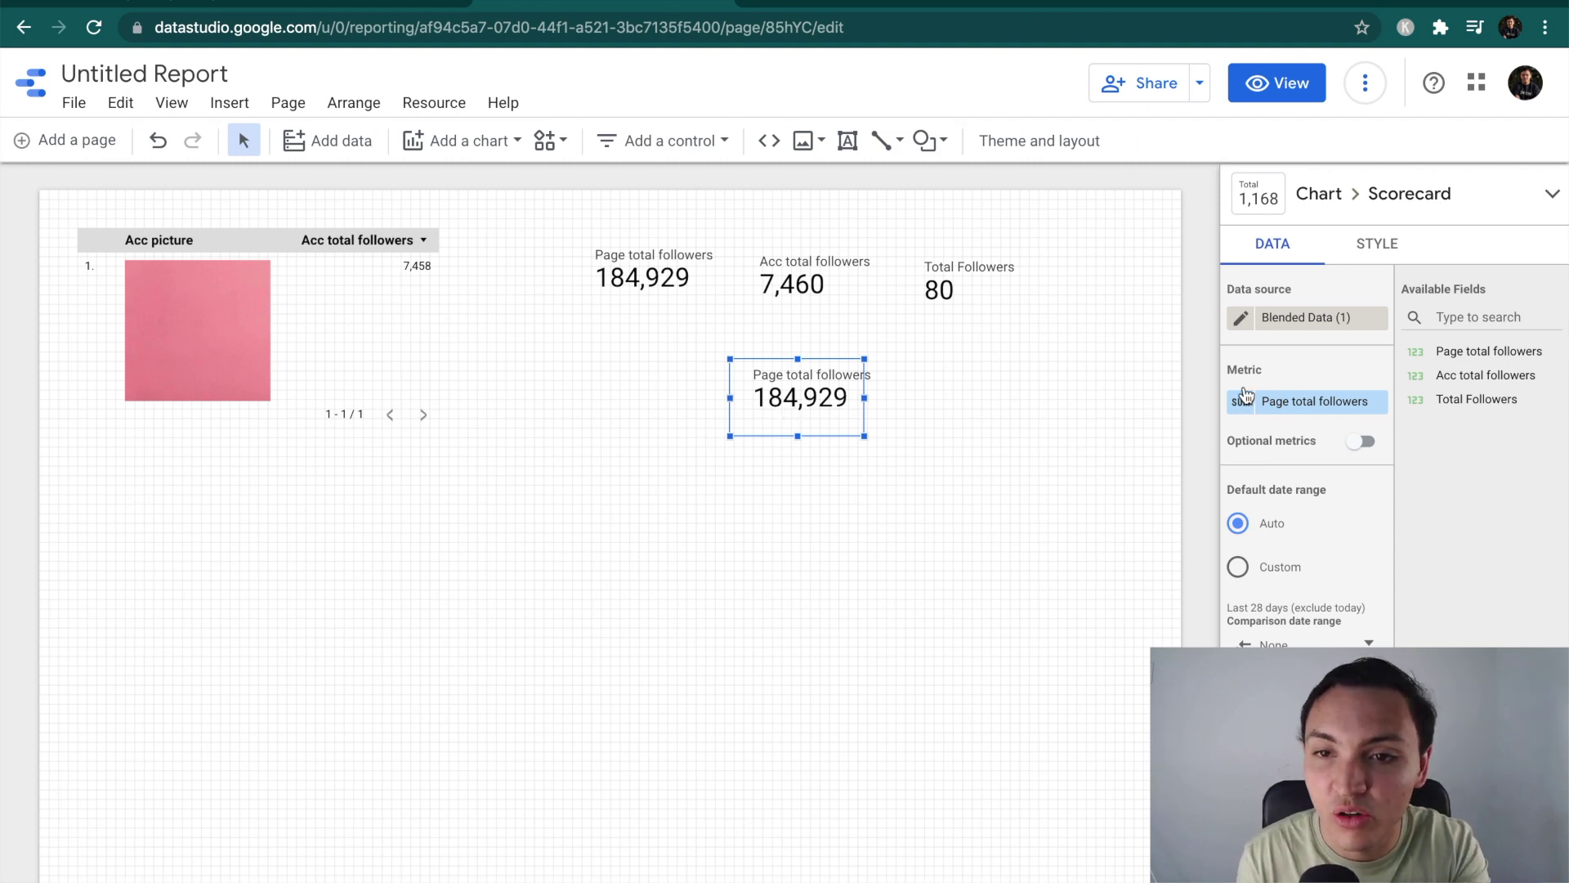
# Step: Replace the blended scorecard's metric with a calculated field named "total followerrs" that adds Page total followers, Acc total followers and Total Followers
pyautogui.click(1306, 409)
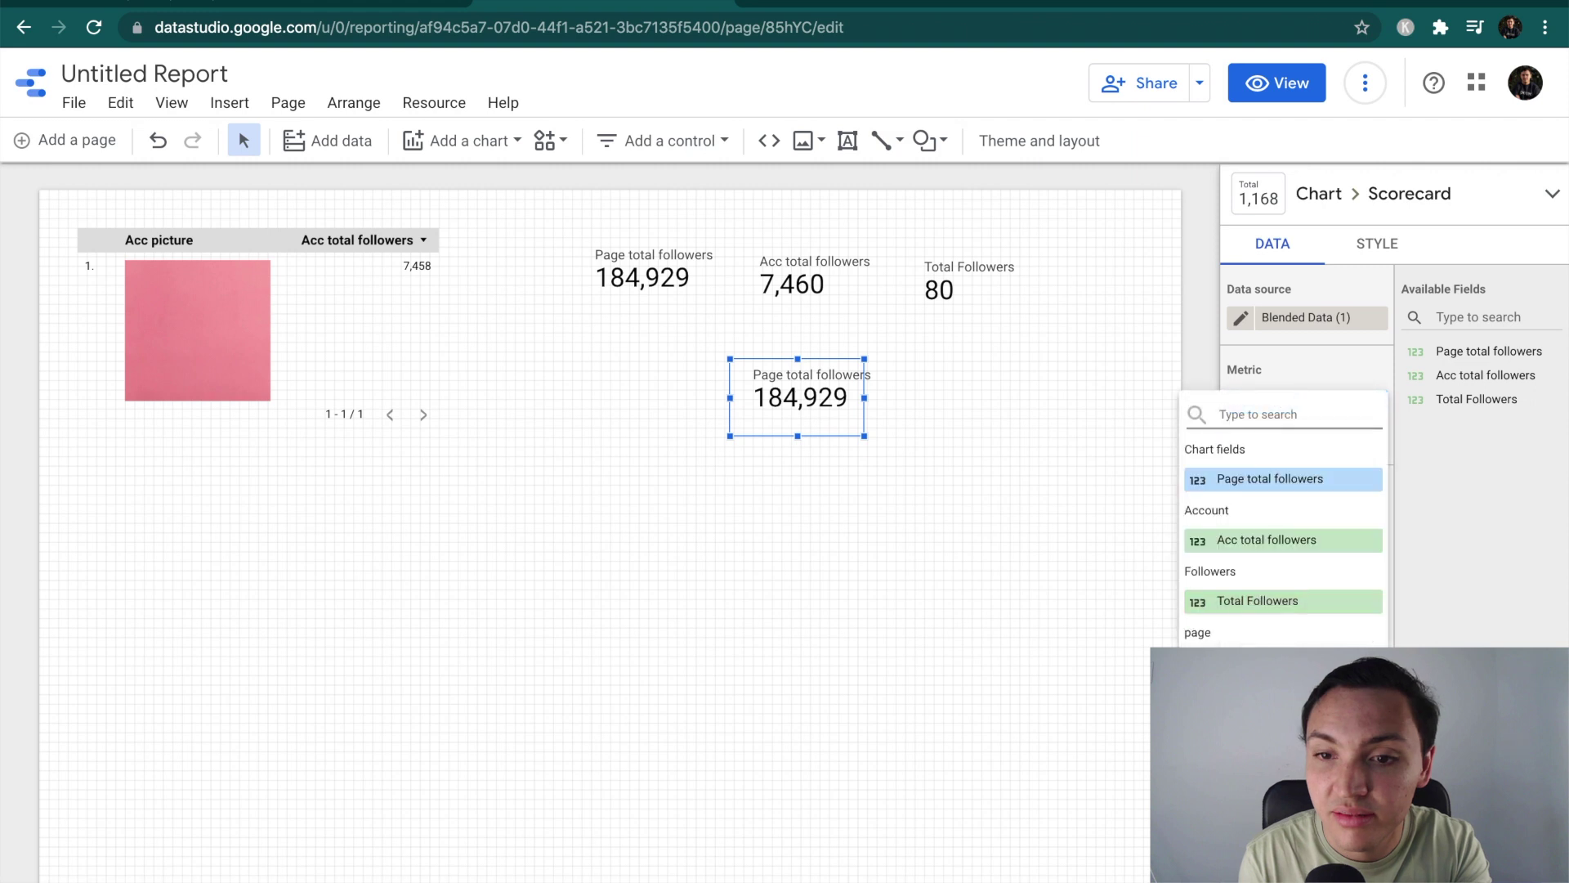
pyautogui.click(1226, 850)
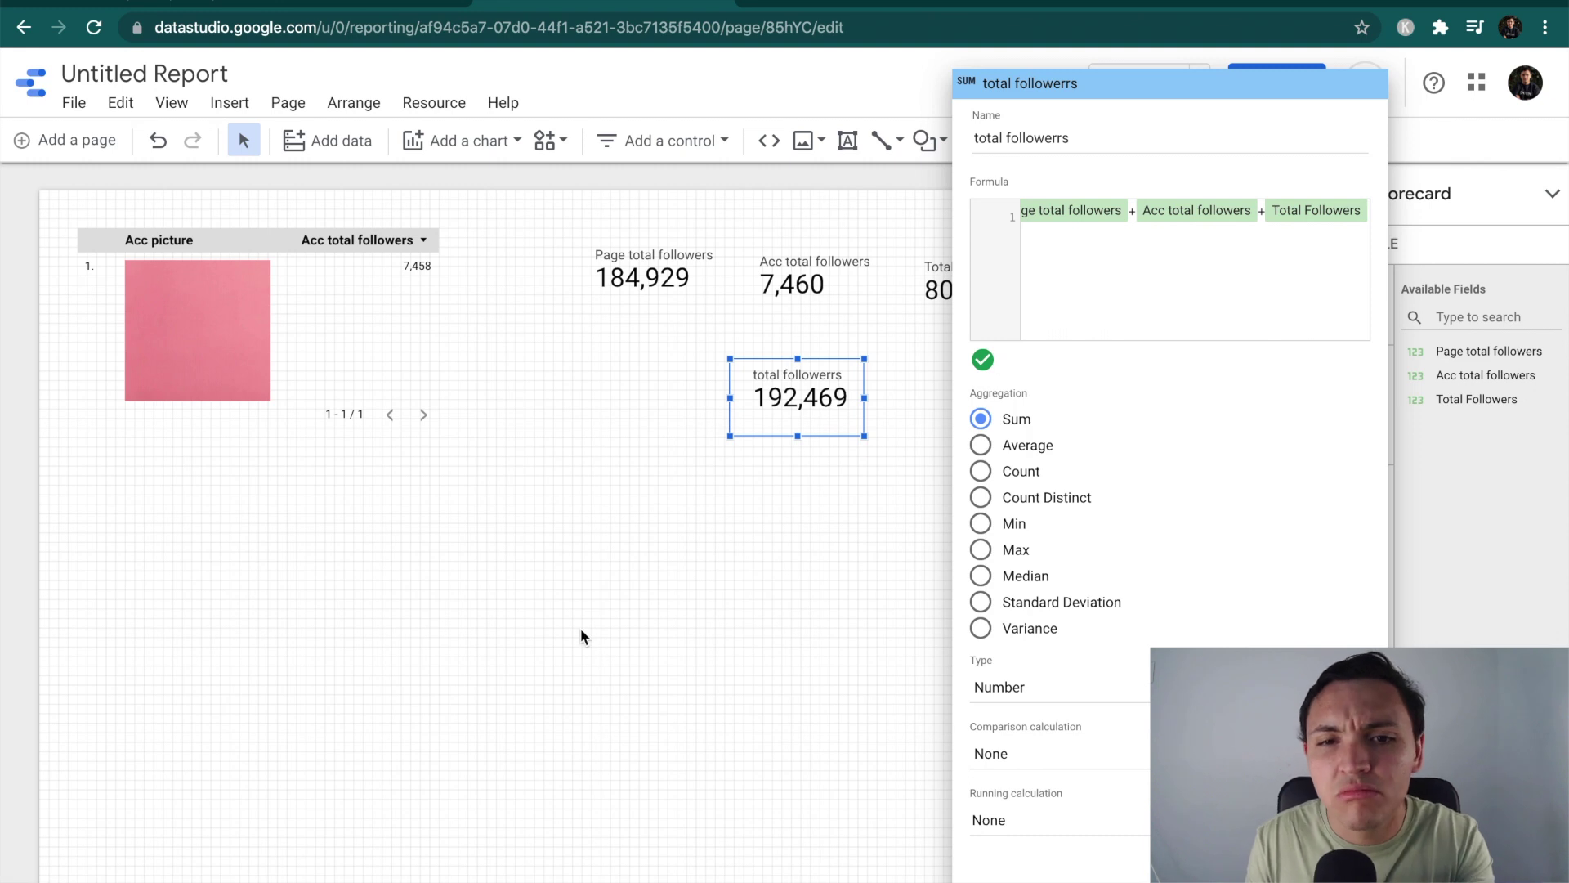
pyautogui.click(684, 627)
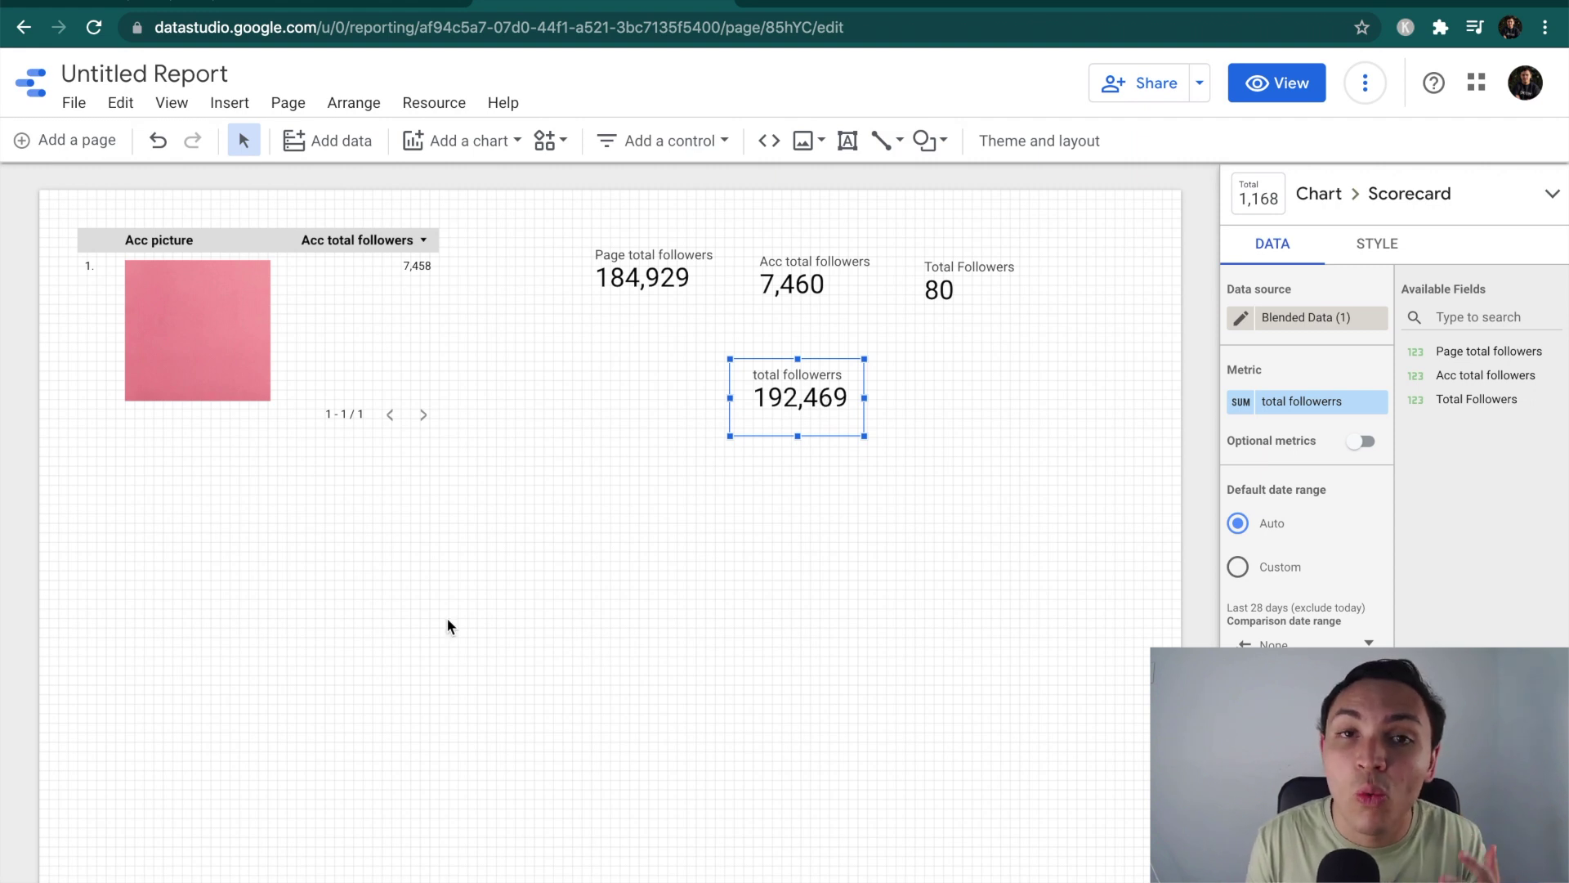
# Step: Insert a table below the Acc picture table and switch its data source to Facebook Insights
pyautogui.click(237, 112)
pyautogui.click(259, 265)
pyautogui.click(130, 574)
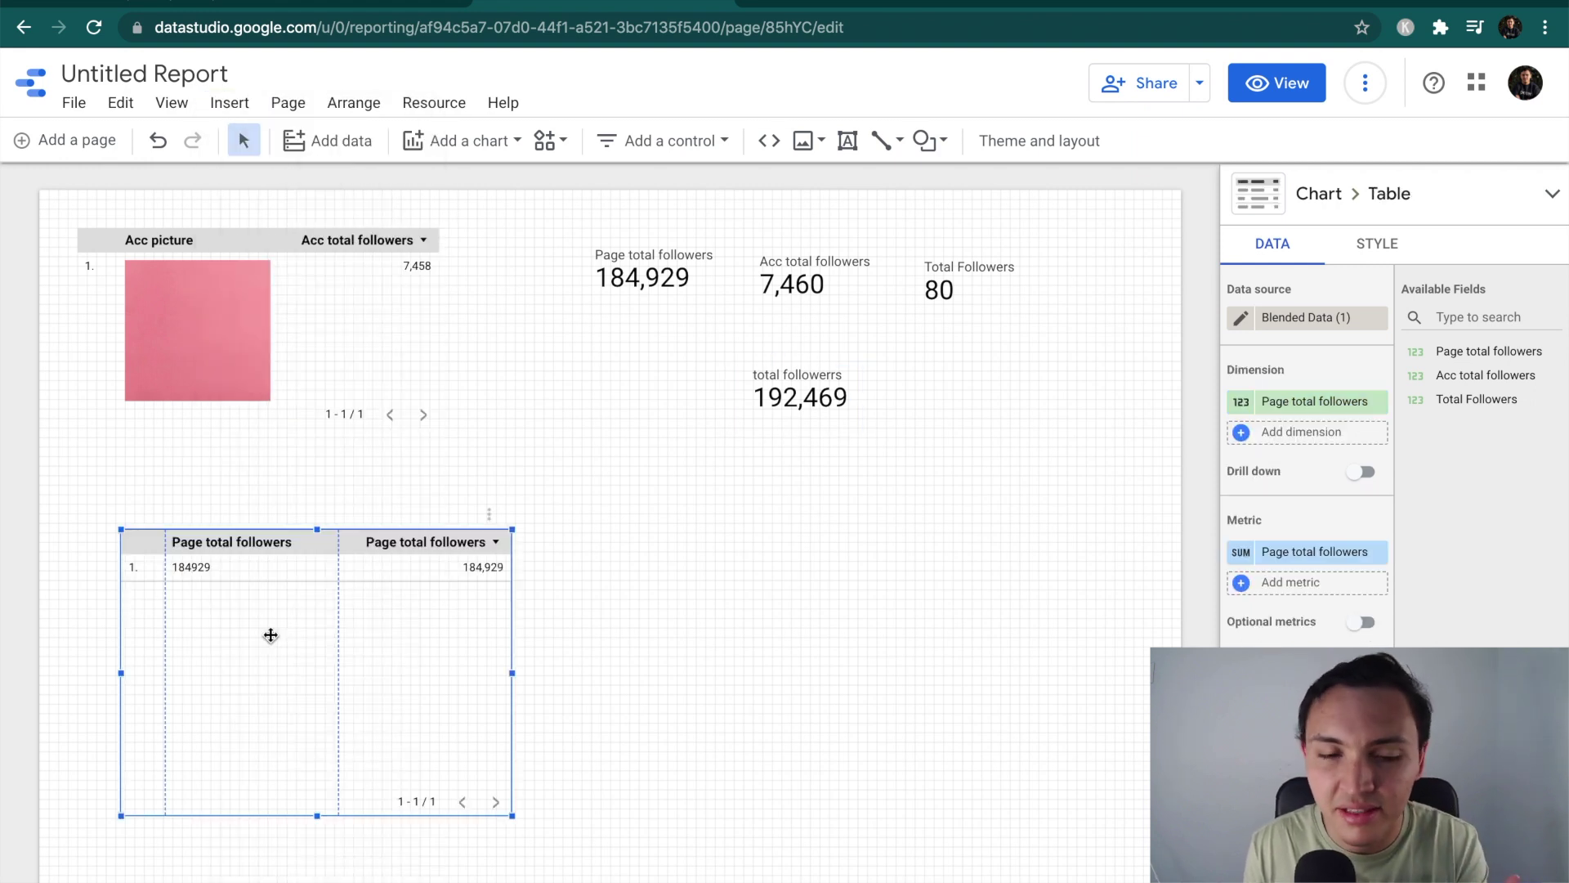
pyautogui.click(1325, 320)
pyautogui.click(1295, 399)
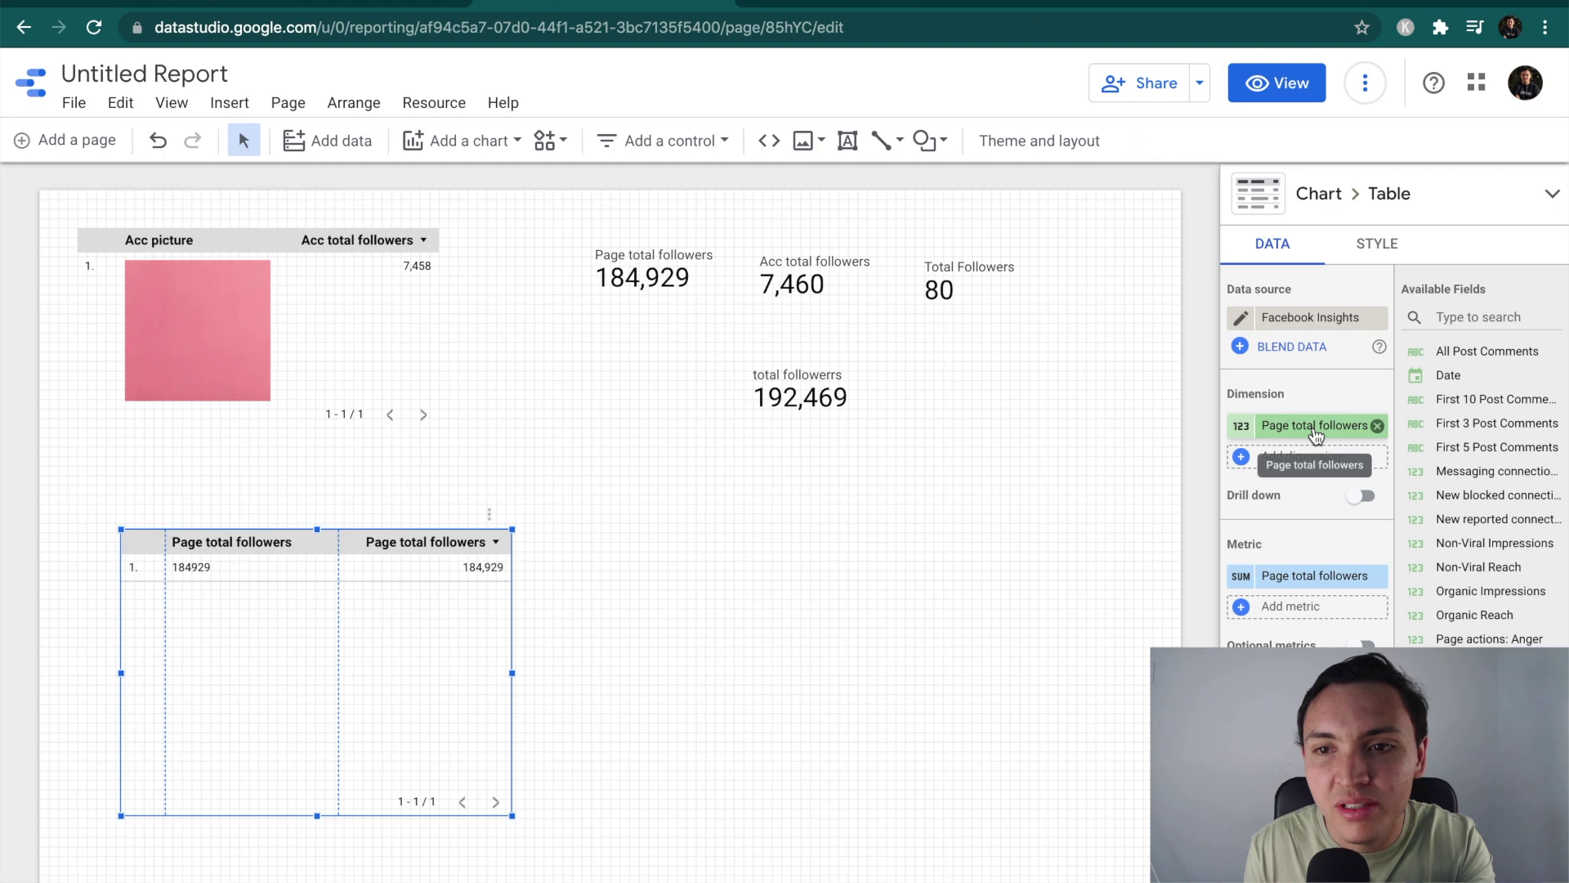
# Step: Search the new table's dimension fields for "post im" and replace its dimension with Post Image
pyautogui.click(1275, 428)
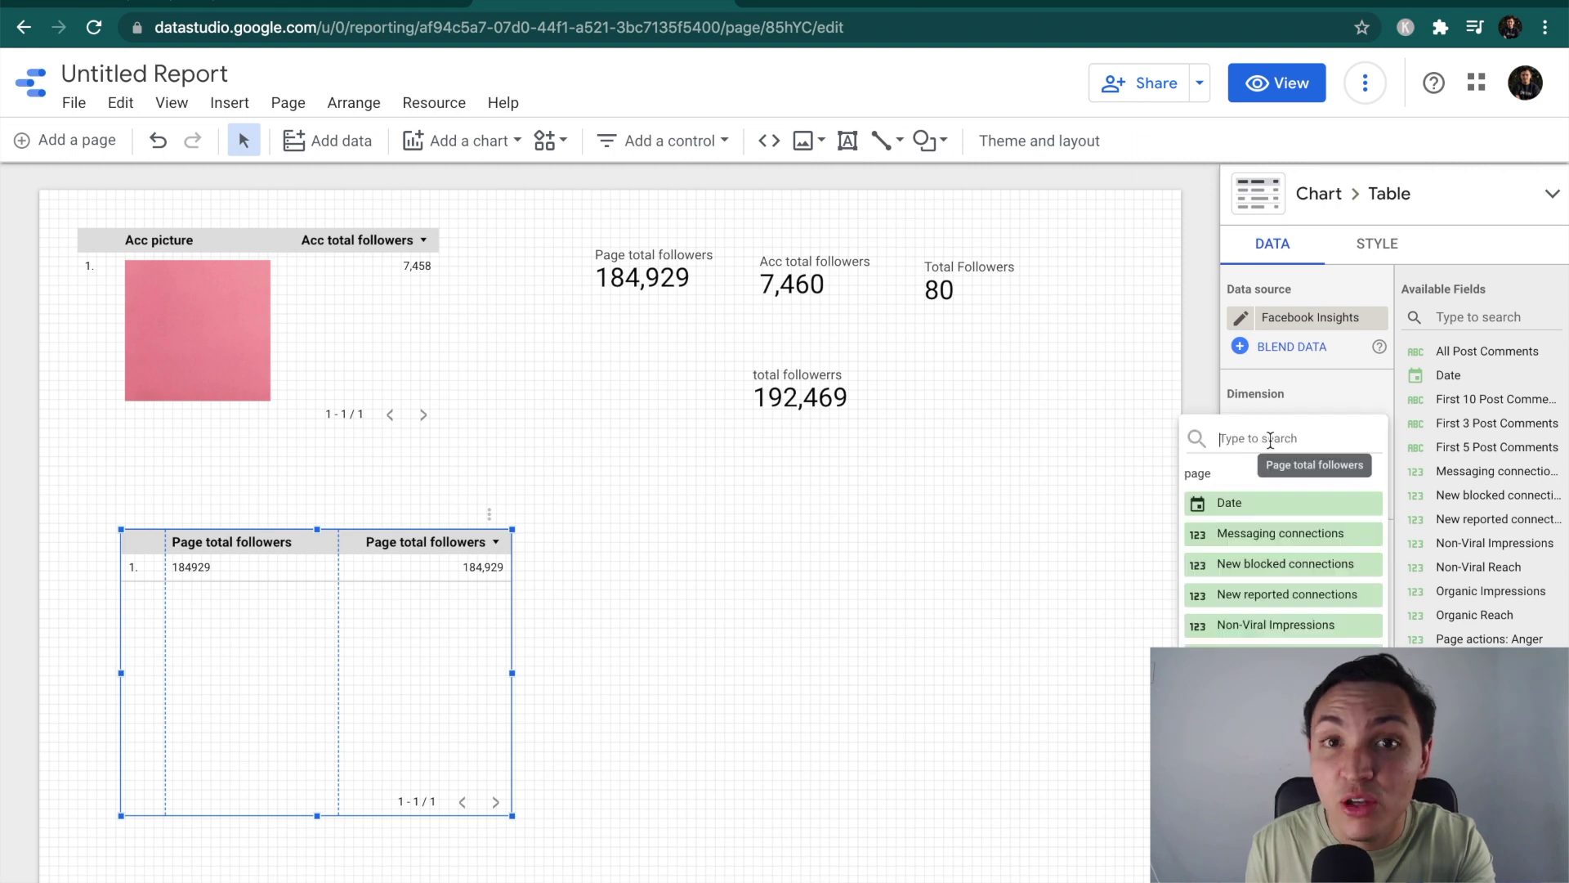
pyautogui.write('p')
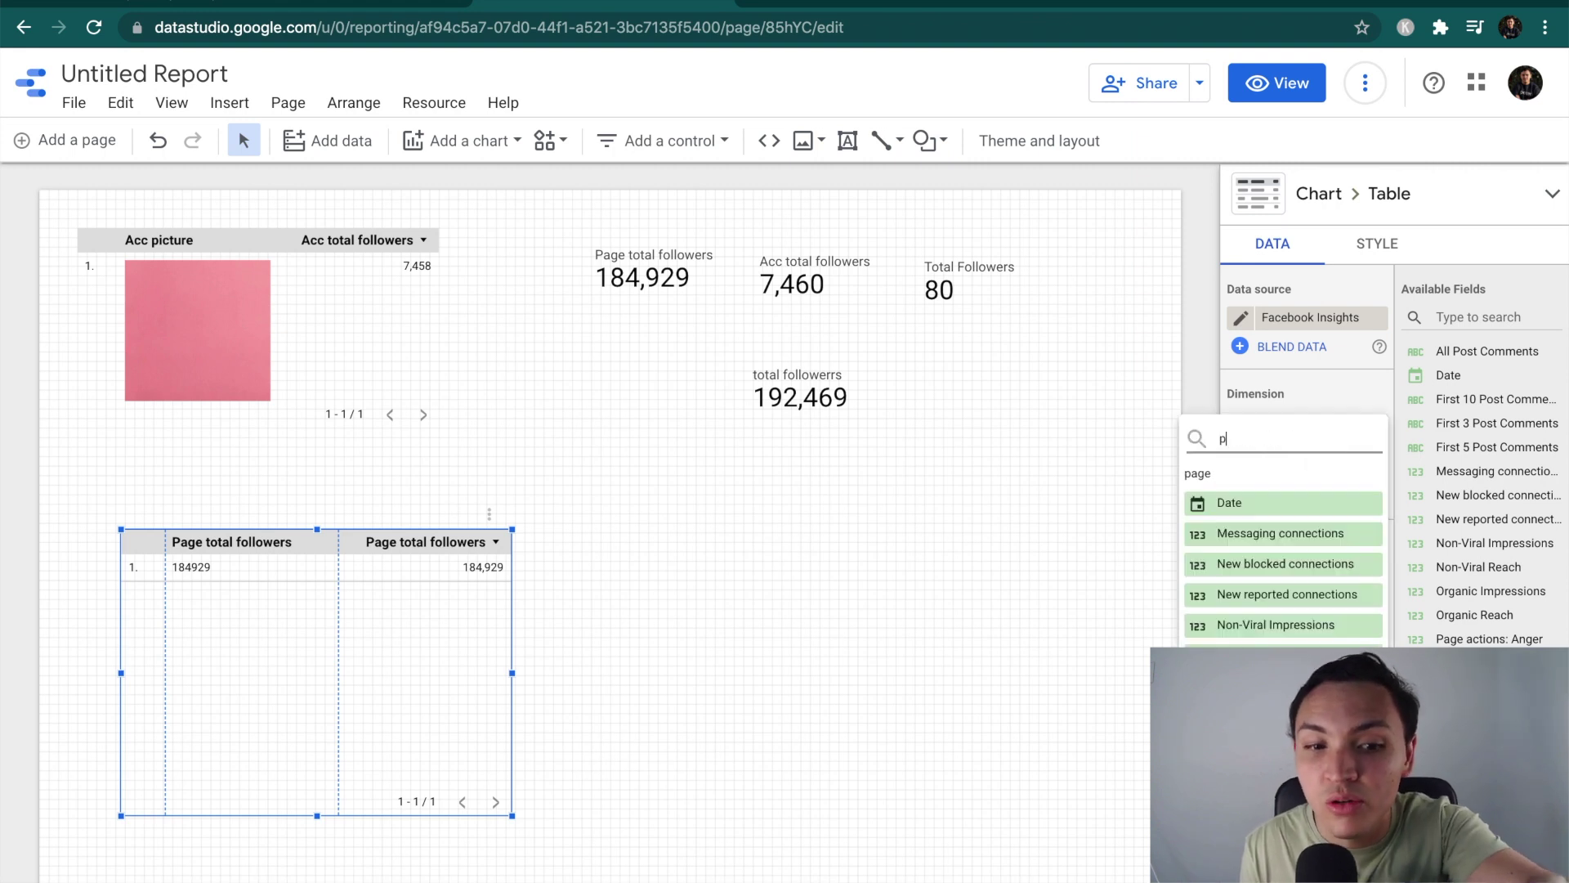
pyautogui.write('ost')
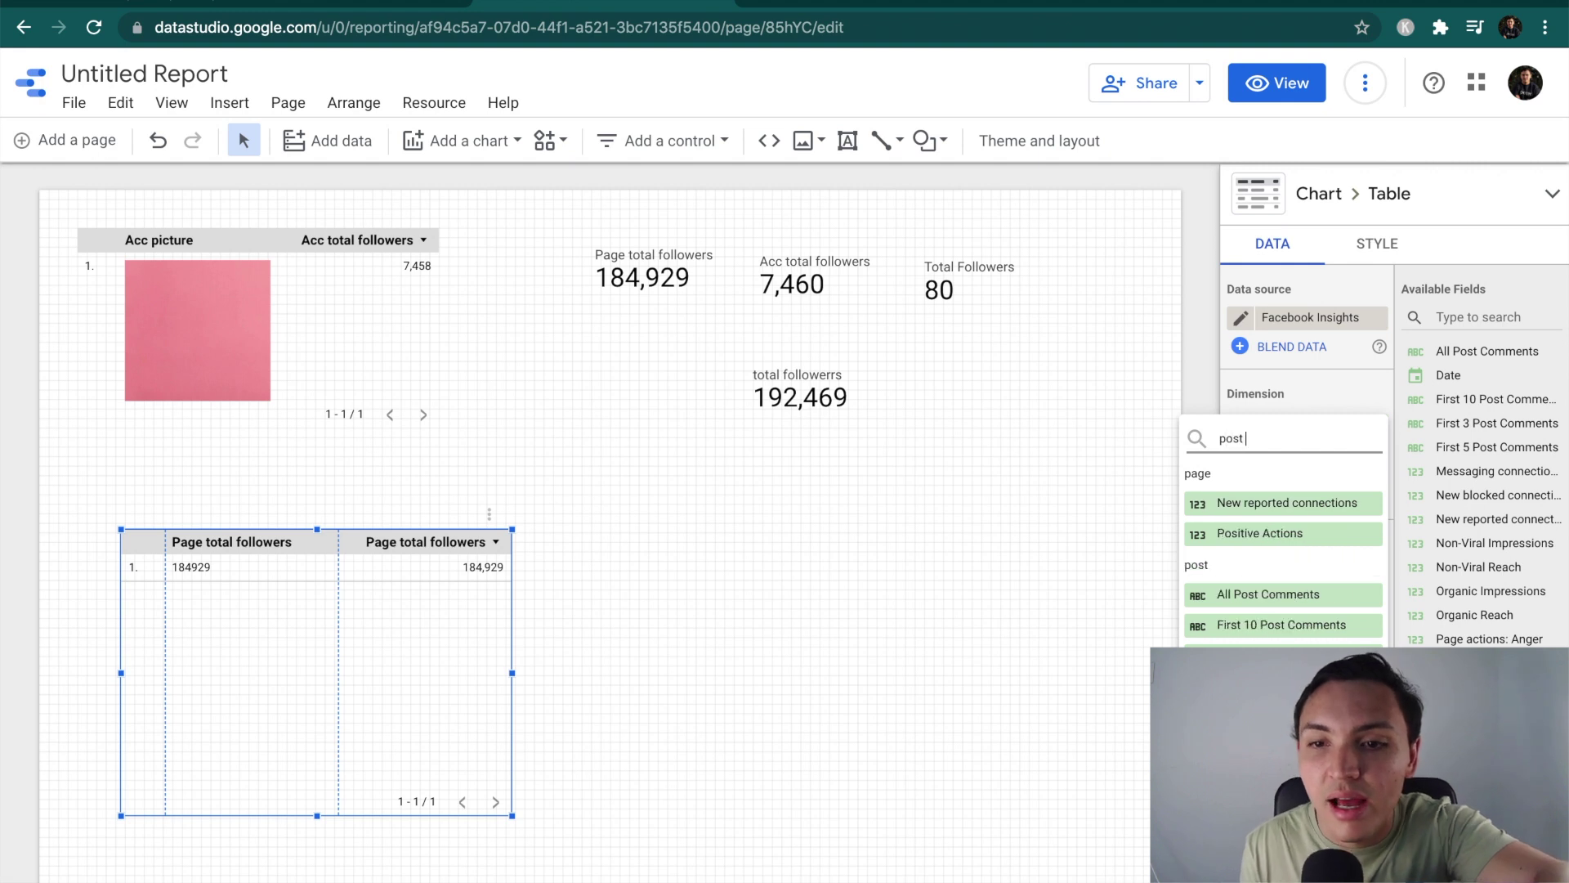
pyautogui.write(' i')
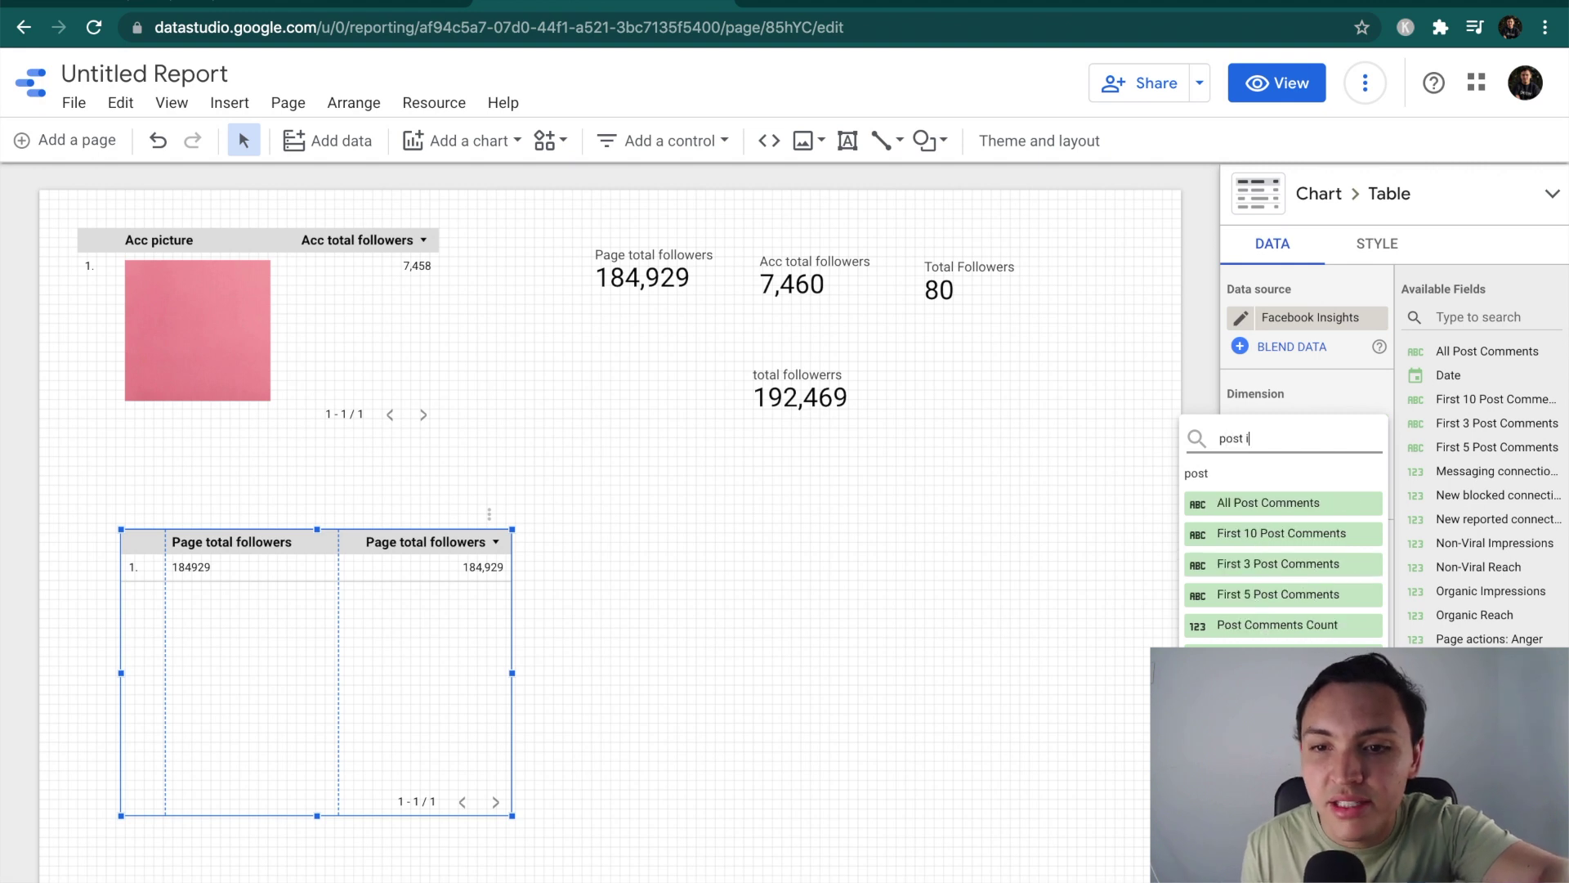
pyautogui.write('m')
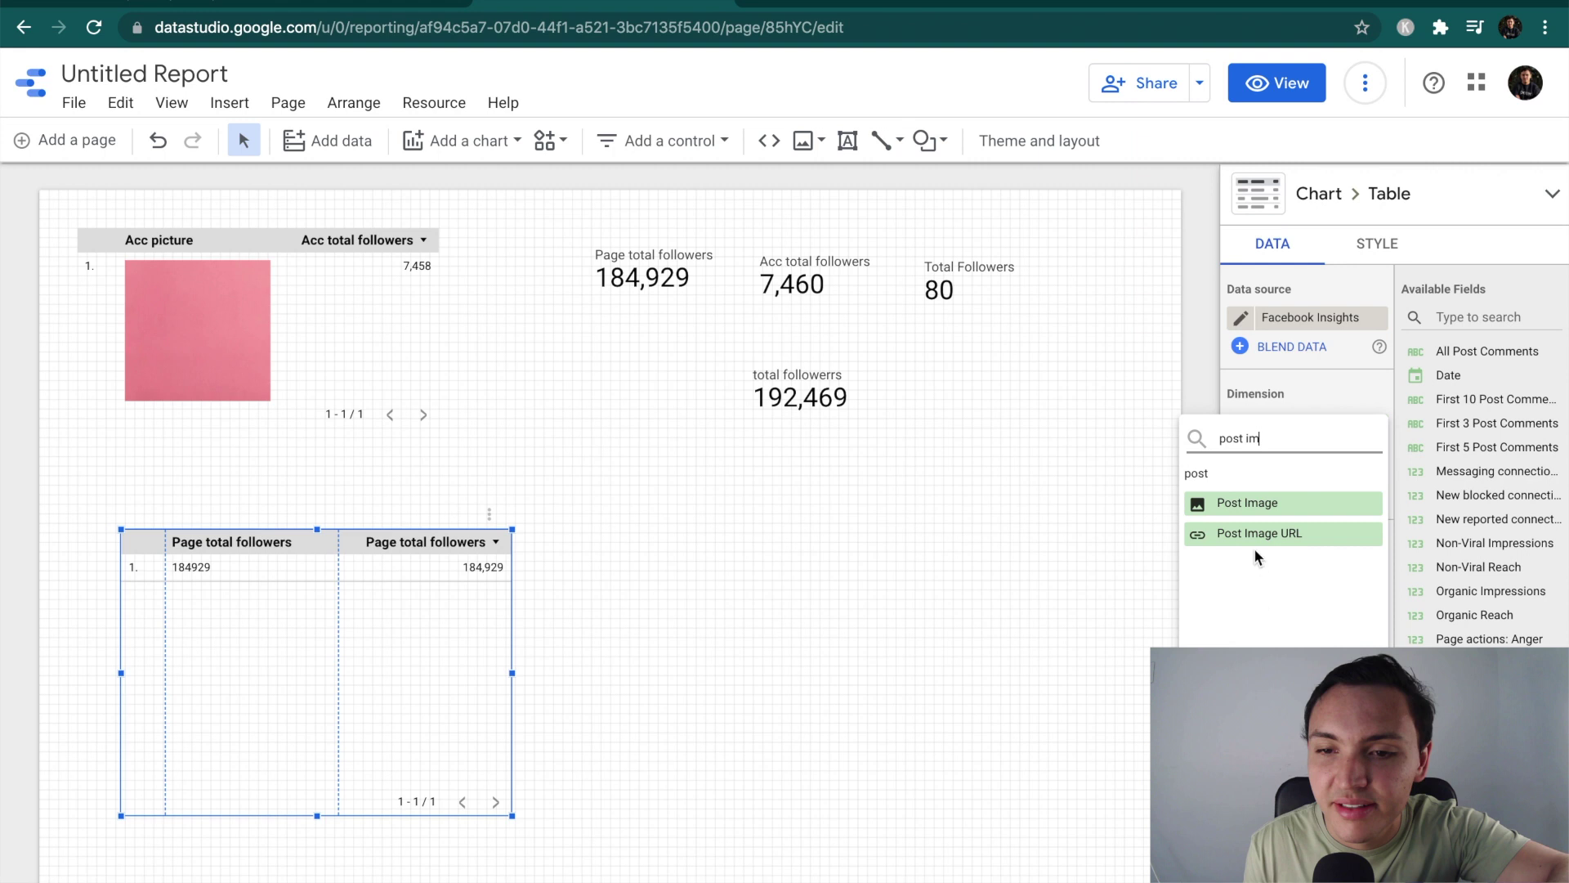
pyautogui.click(1258, 505)
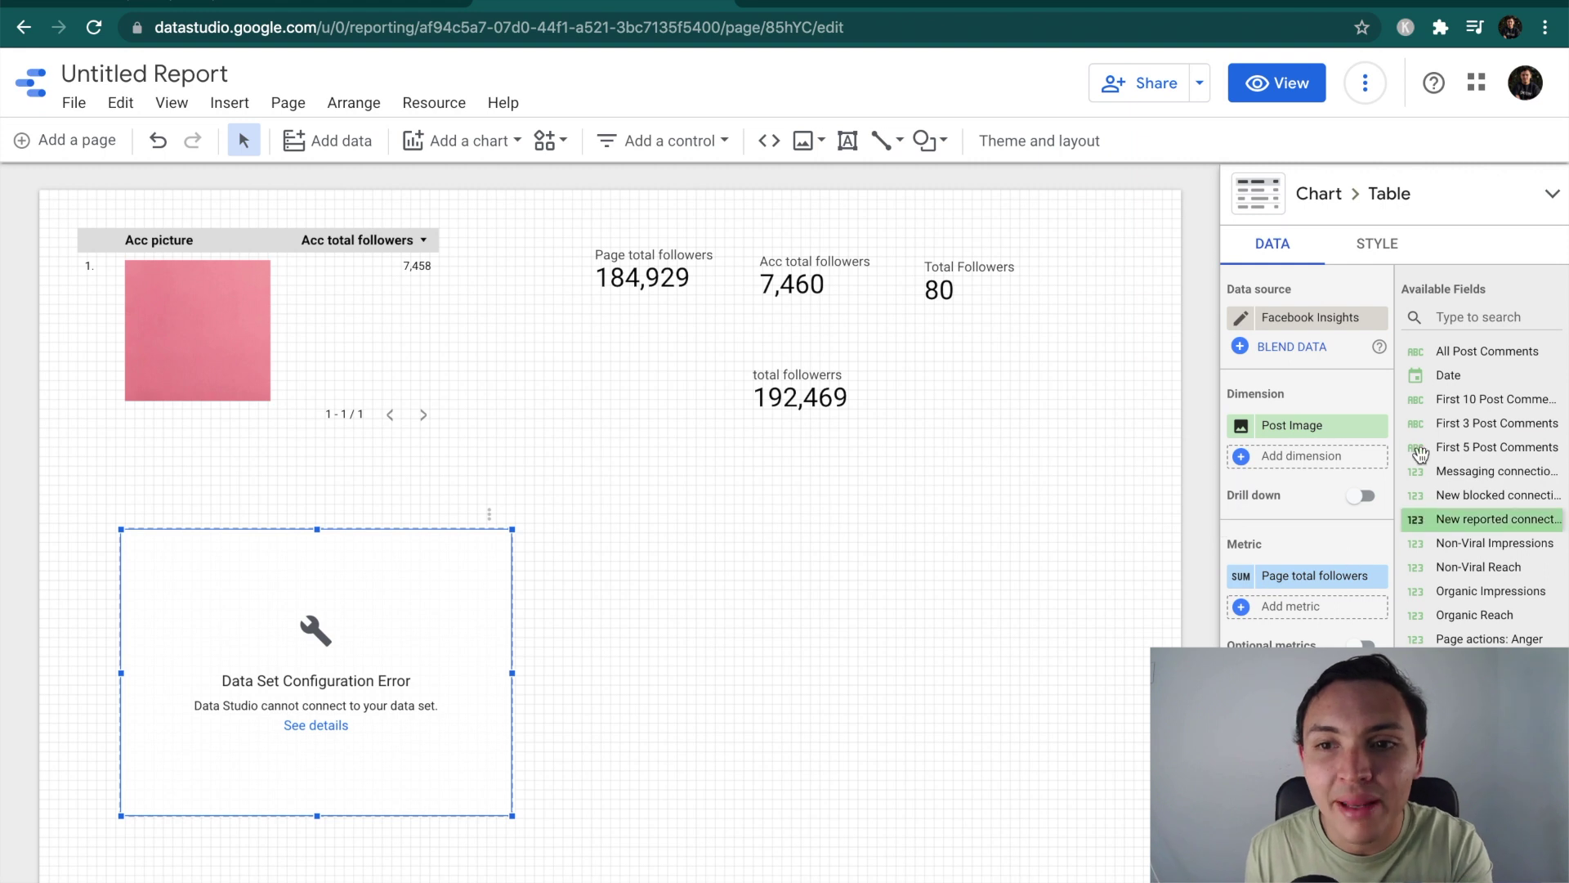
# Step: Set the Facebook posts table's metric to Post shares and duplicate the table
pyautogui.click(1316, 575)
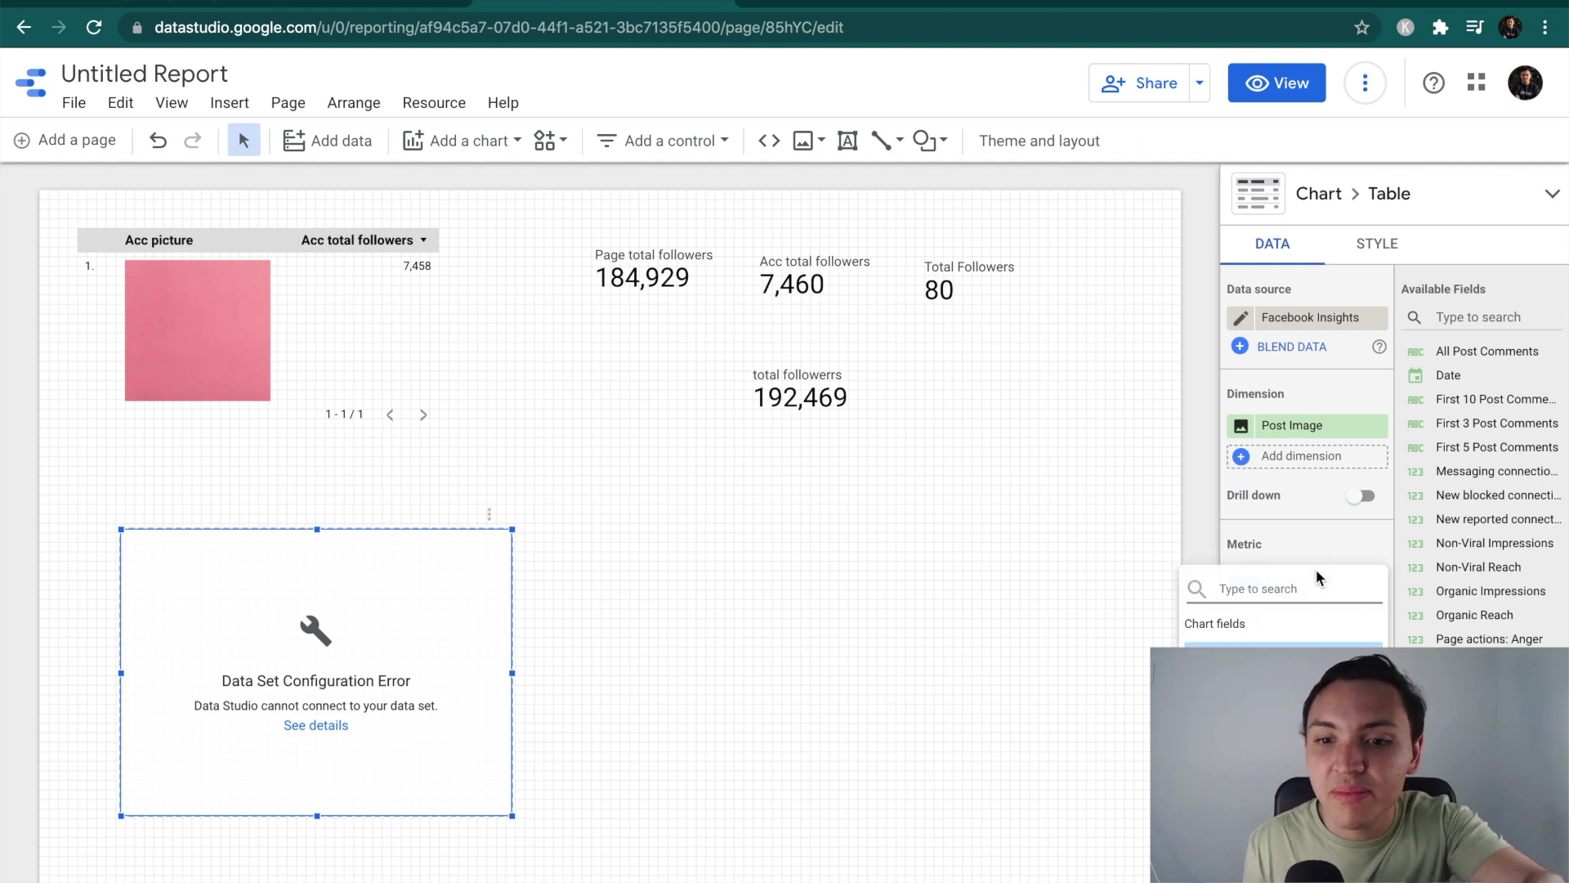
pyautogui.write('post')
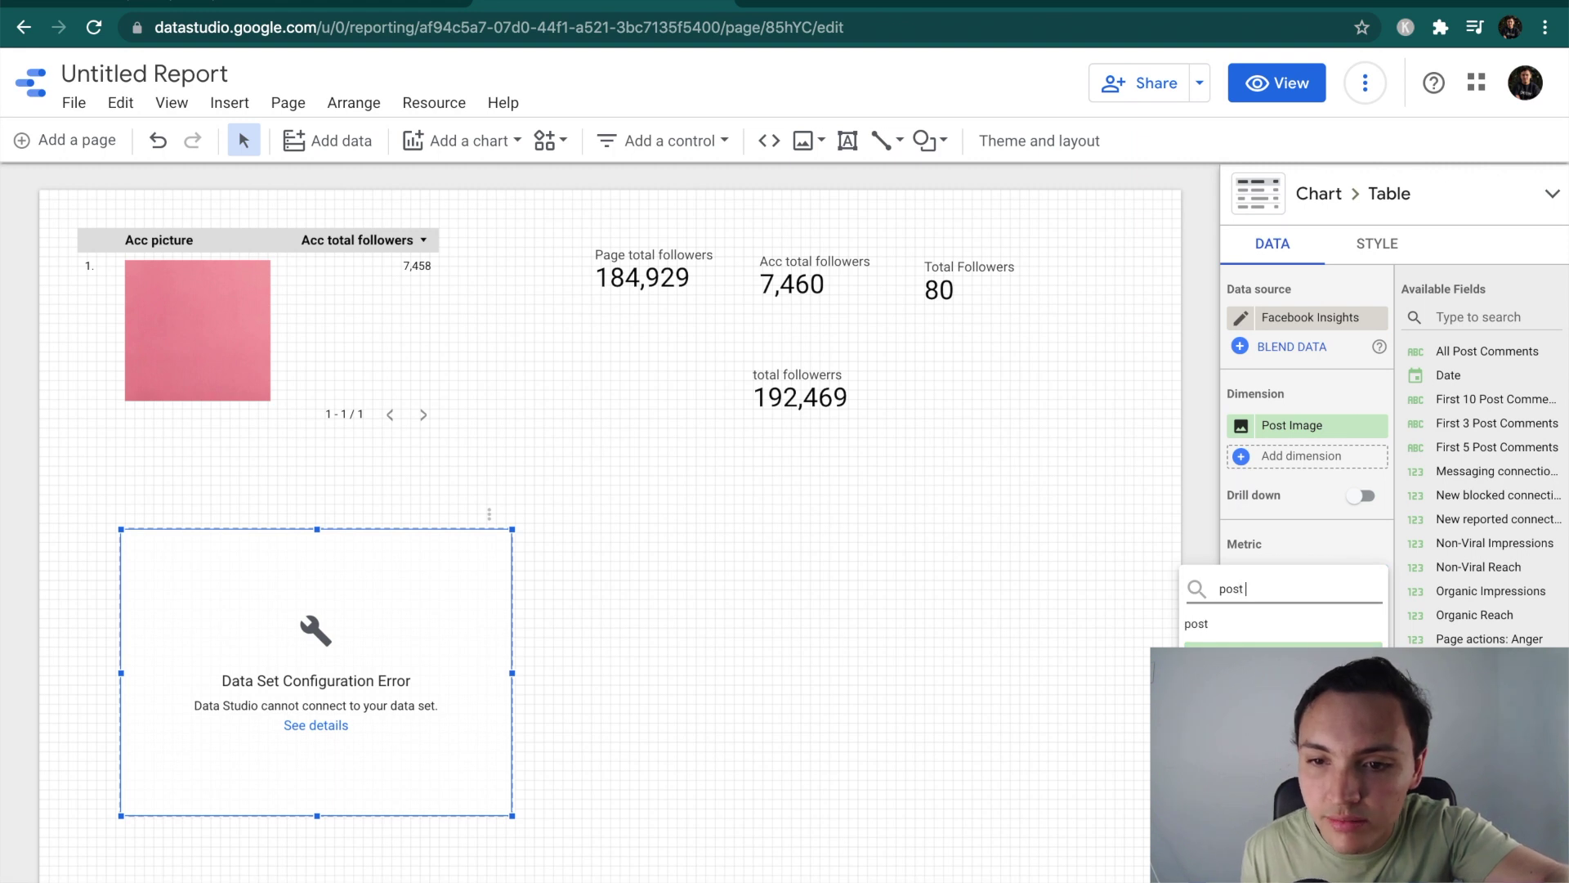
pyautogui.click(1283, 654)
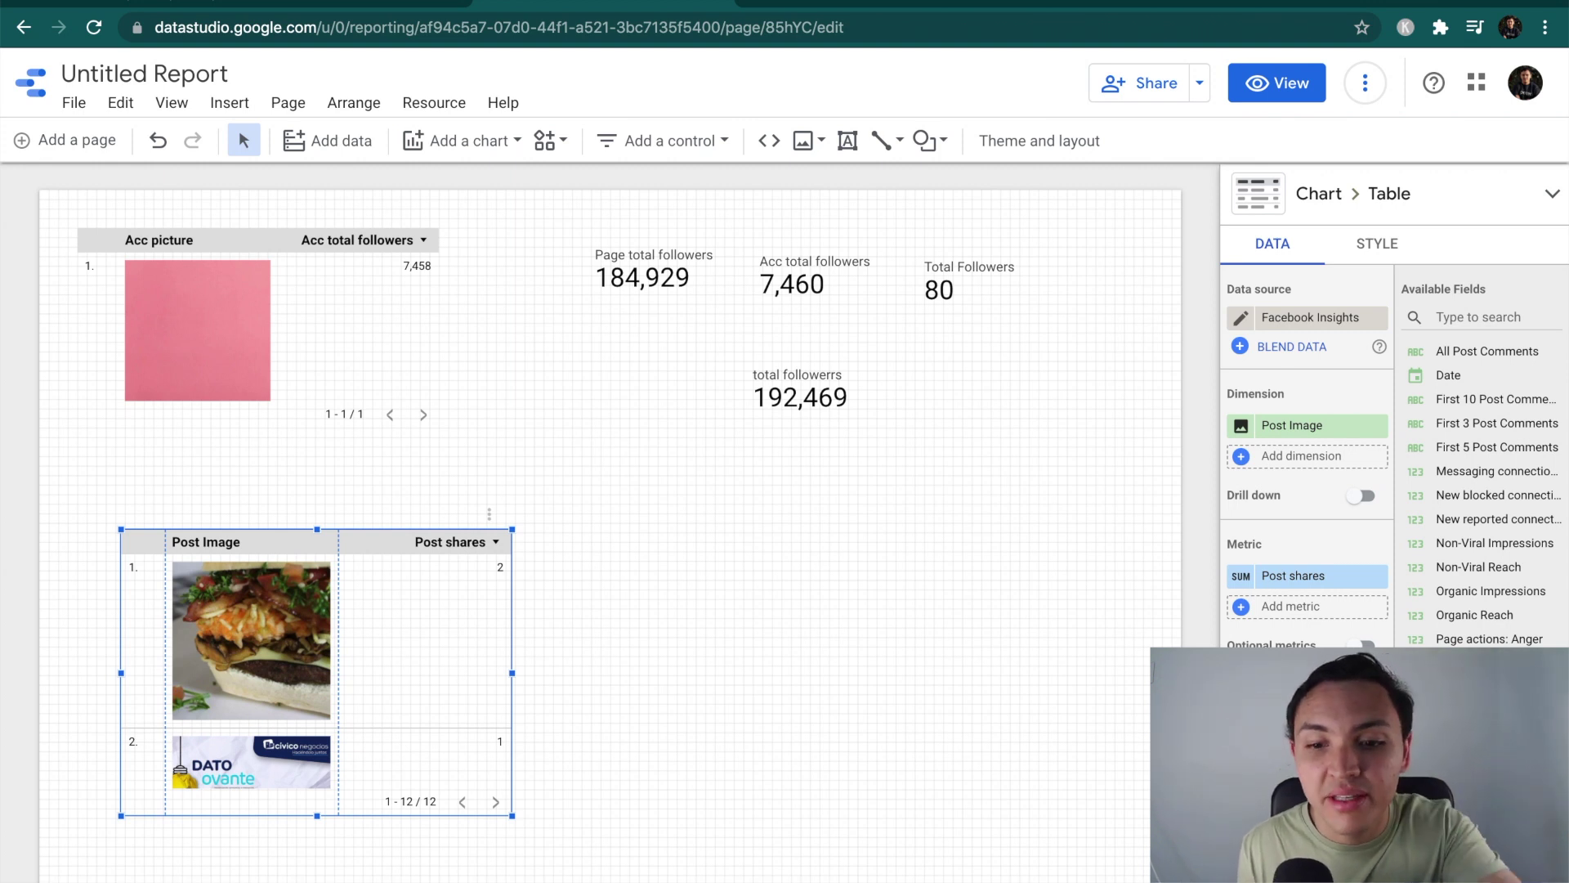
pyautogui.hotkey('ctrl', 'd')
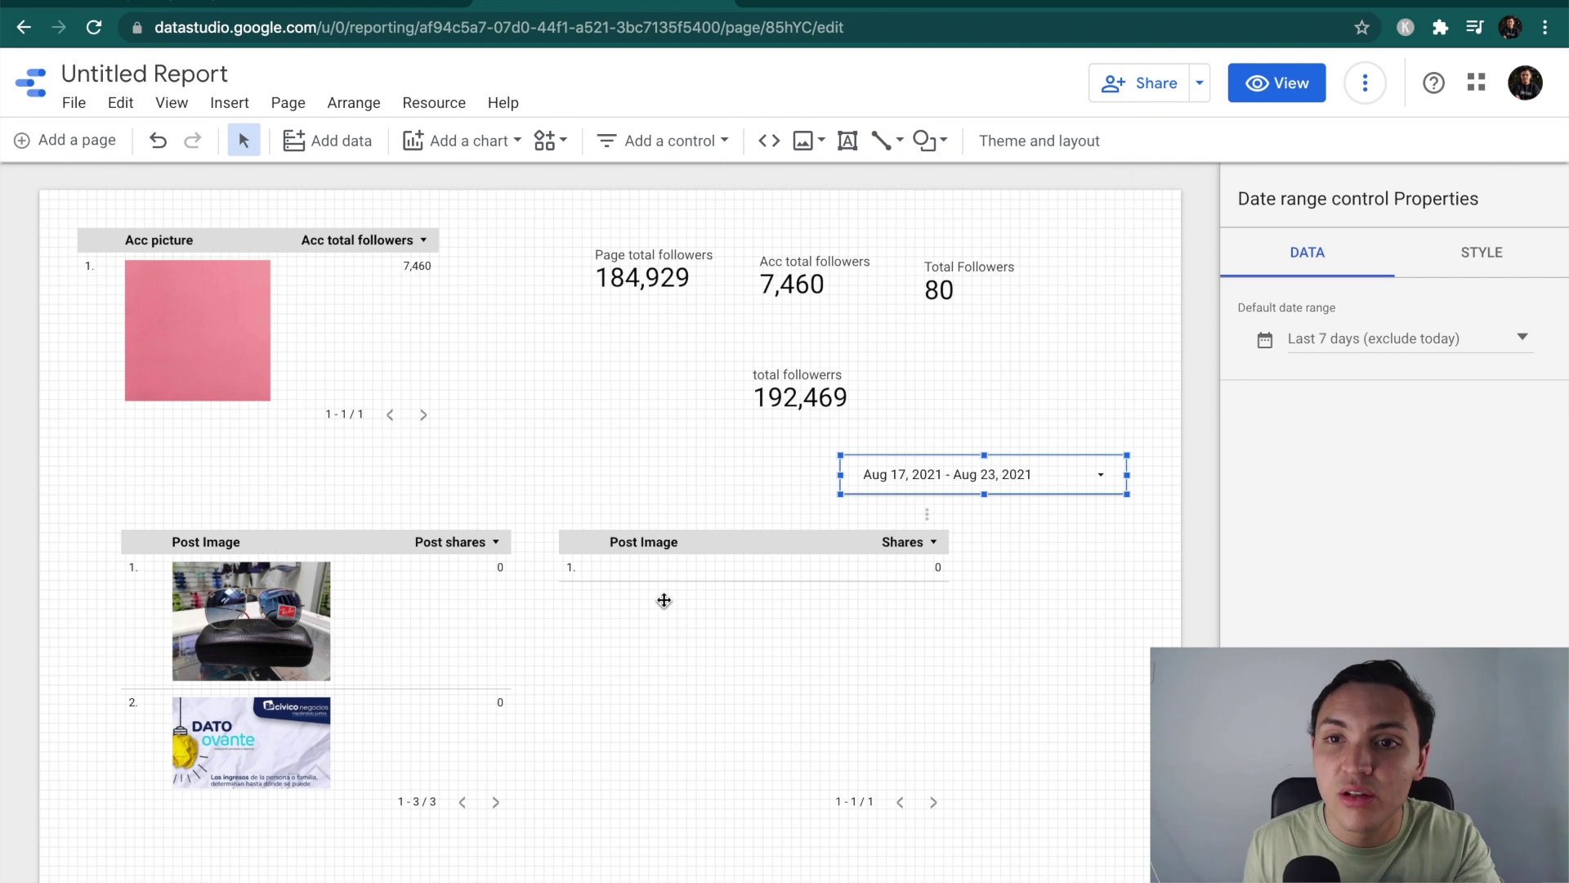
# Step: Switch the report to view mode and copy it with the Instagram Insights, Facebook Insights and LinkedIn Pages data sources
pyautogui.click(1293, 94)
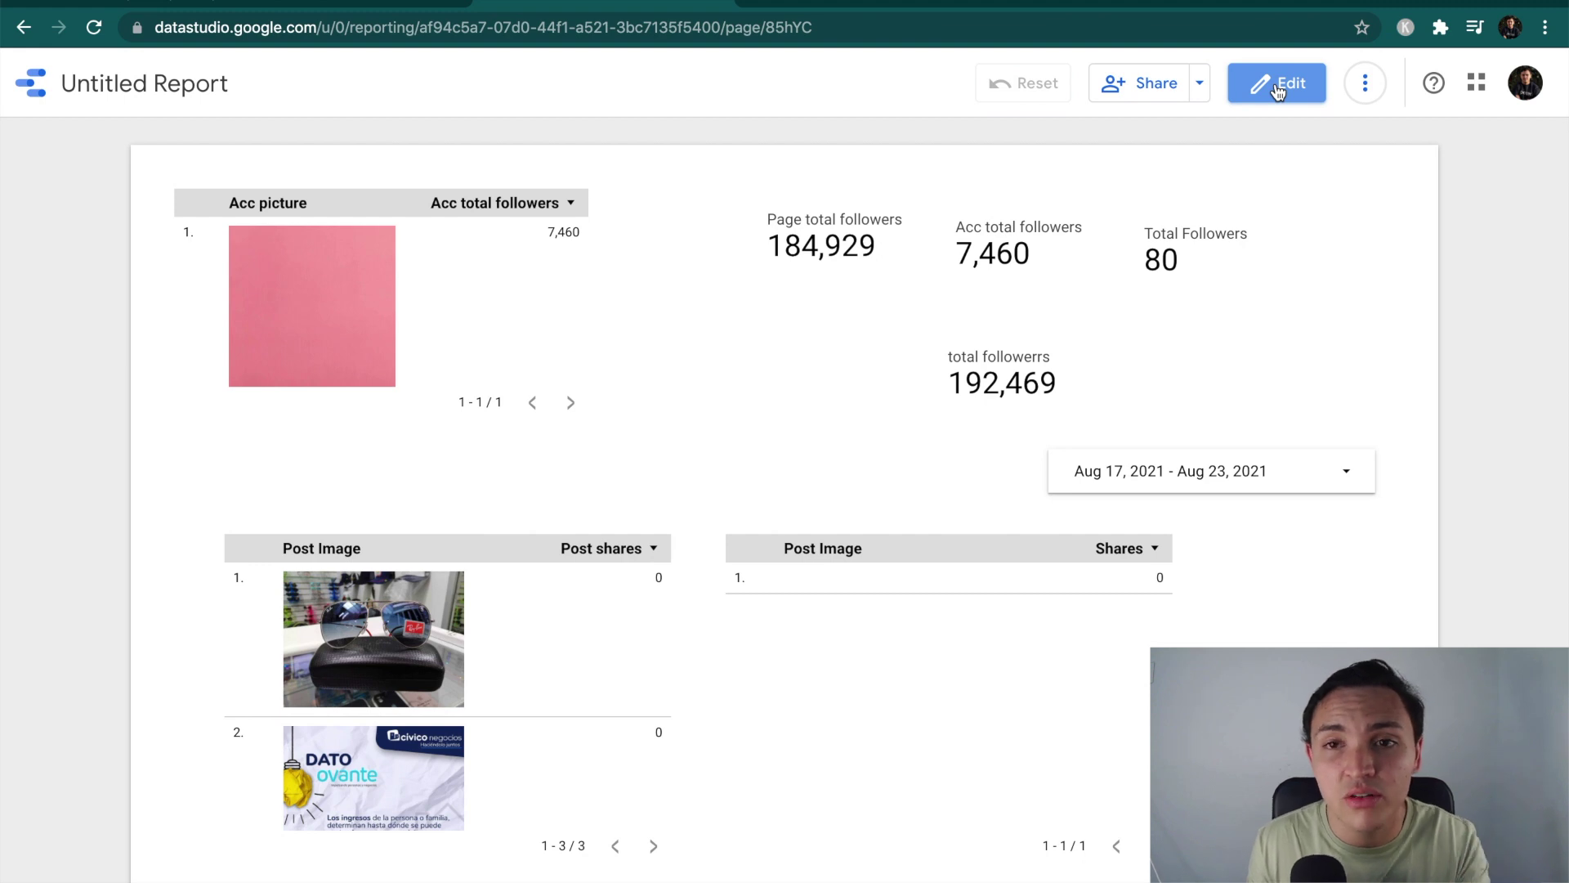
pyautogui.click(1365, 91)
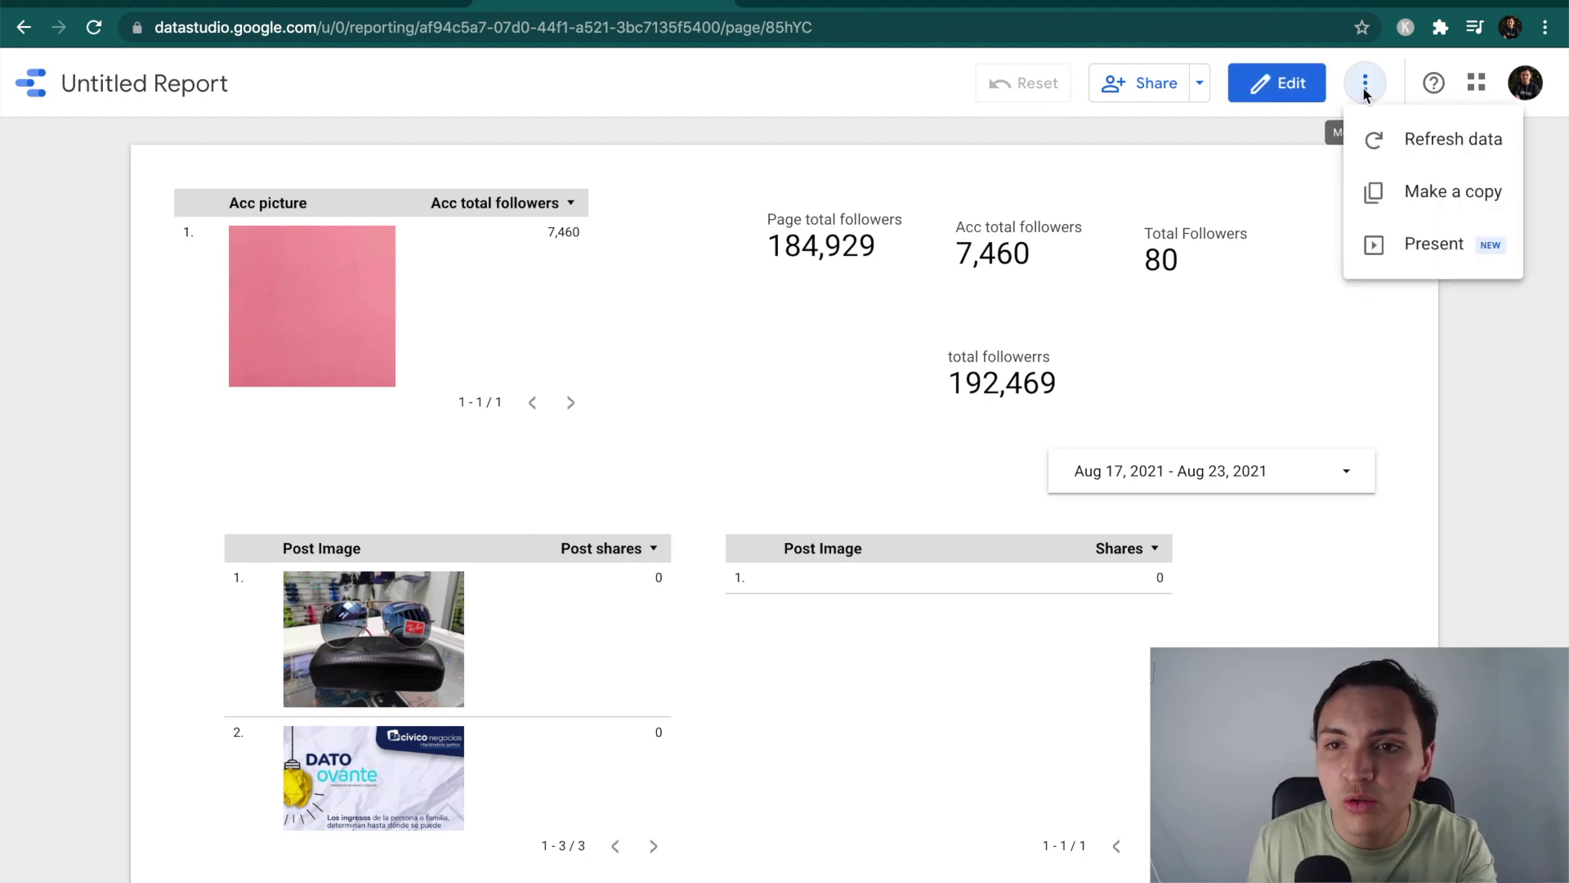
pyautogui.click(1421, 196)
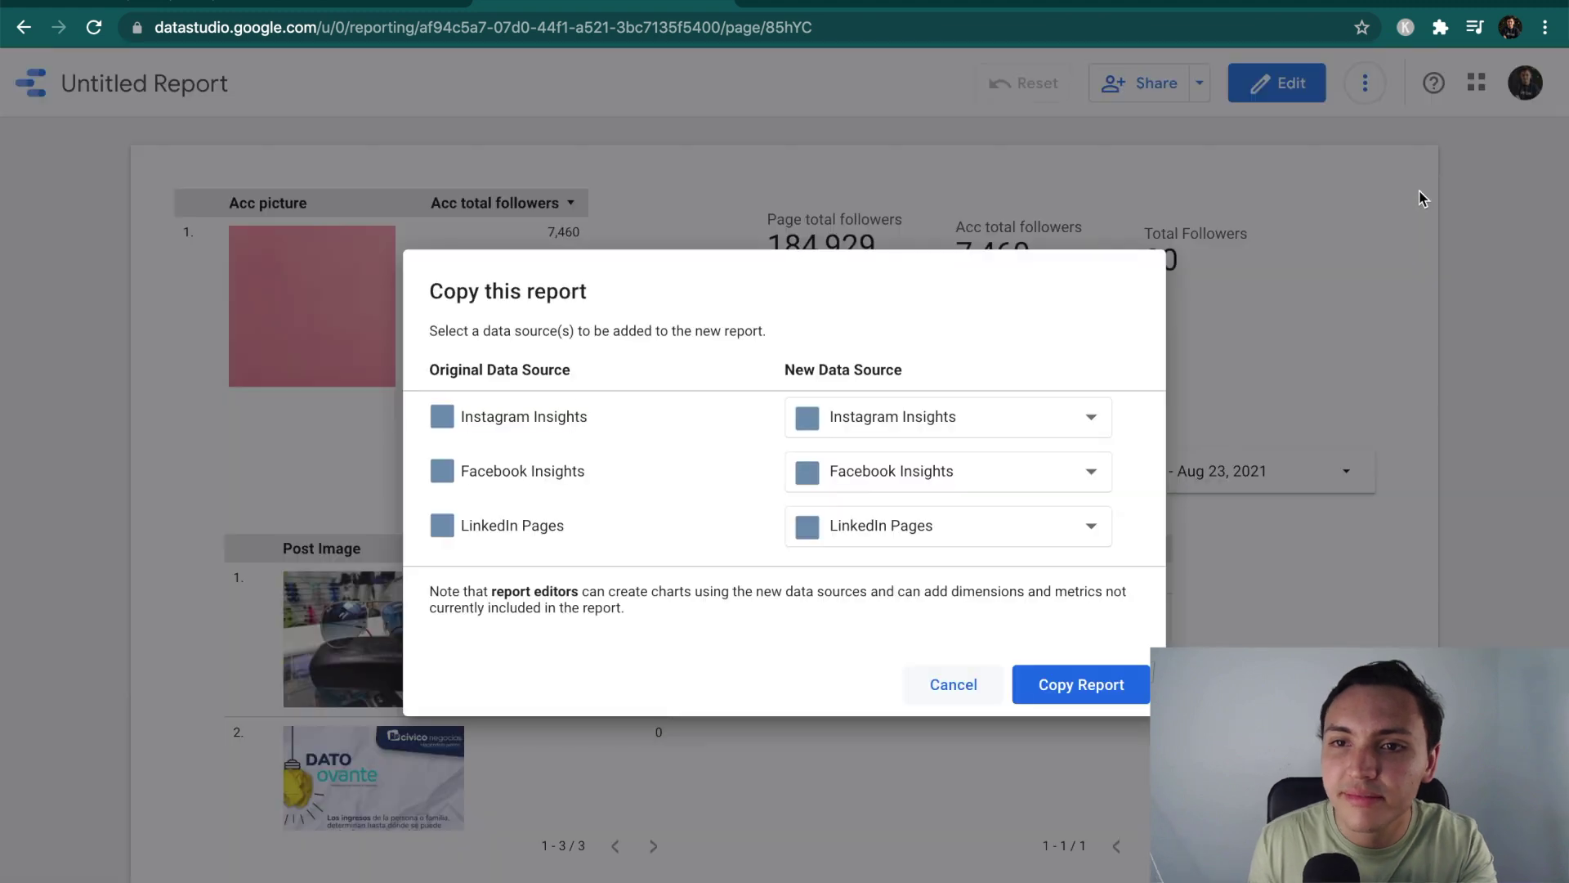
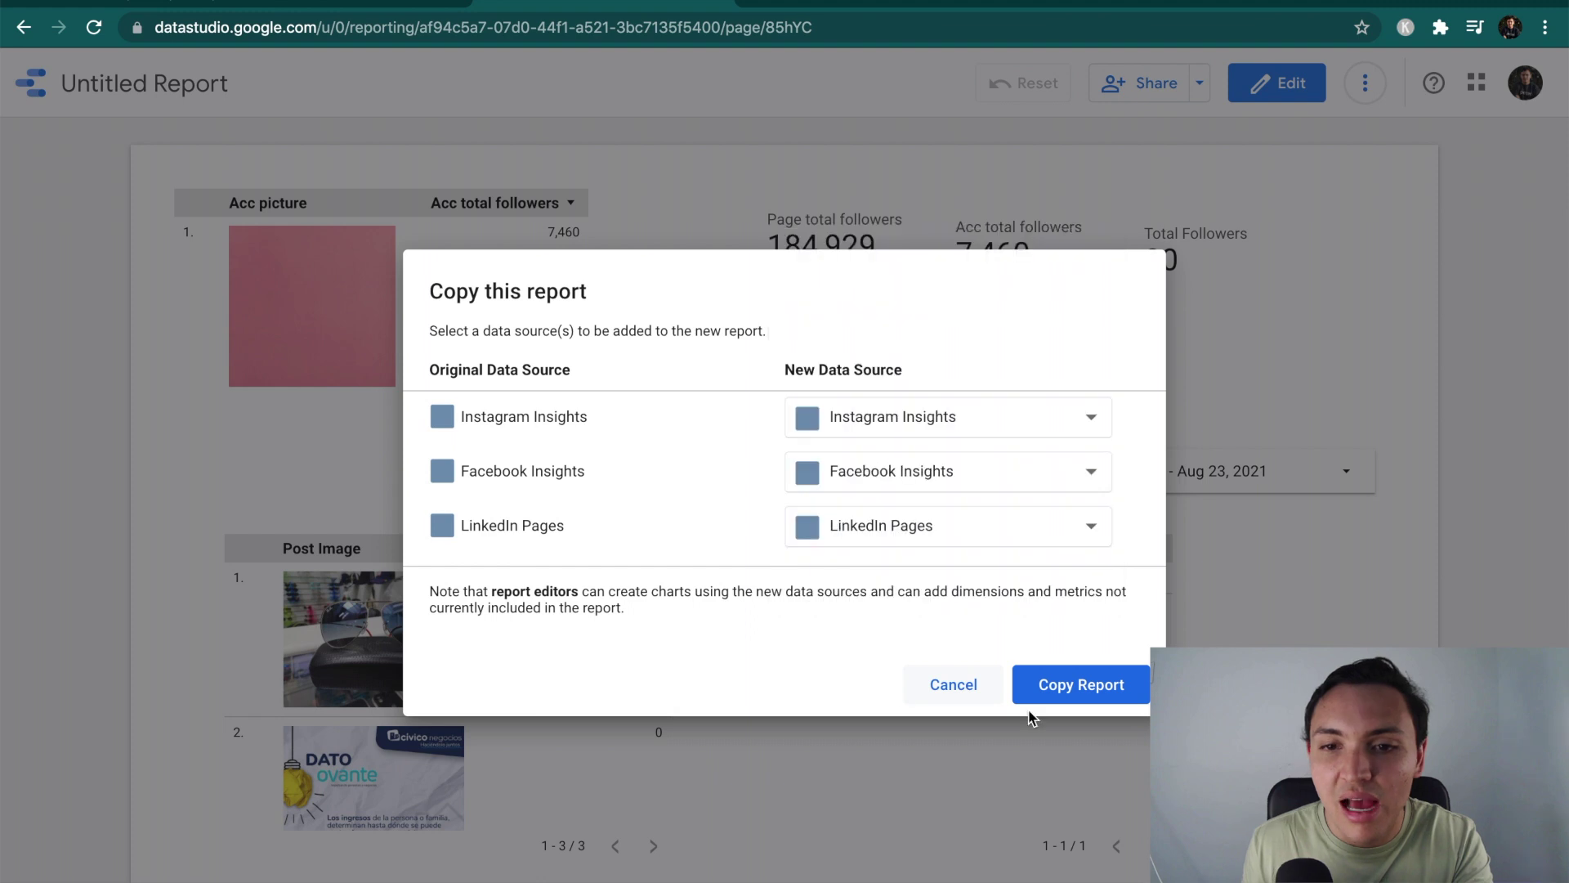
pyautogui.click(1084, 687)
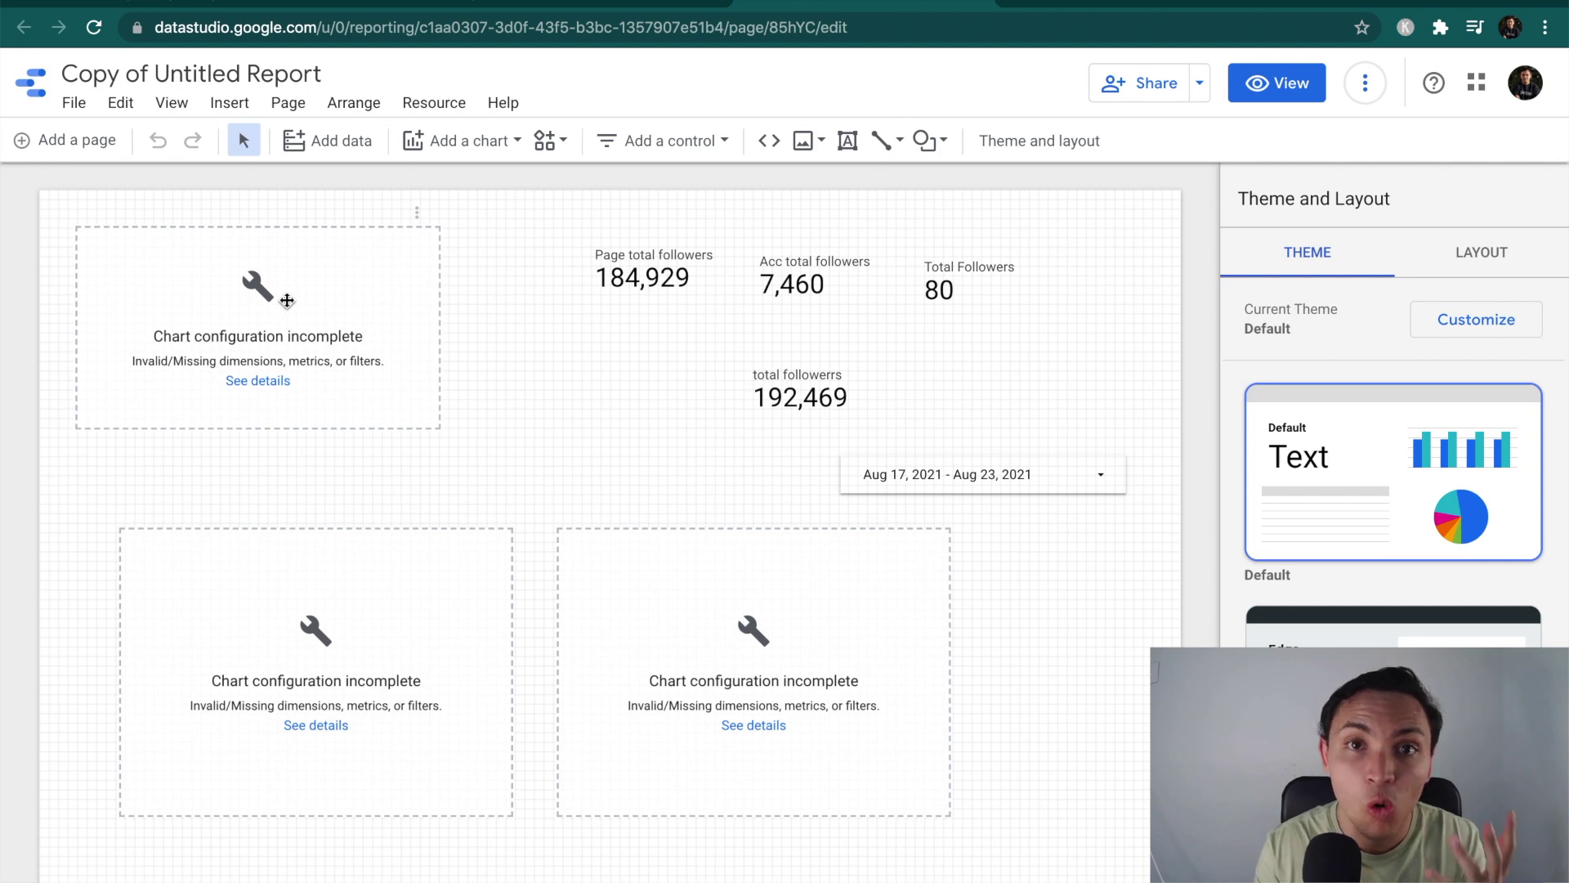
# Step: Check the error details of the upper incomplete table and show the hidden Acc picture field in the Instagram Insights data source
pyautogui.click(267, 382)
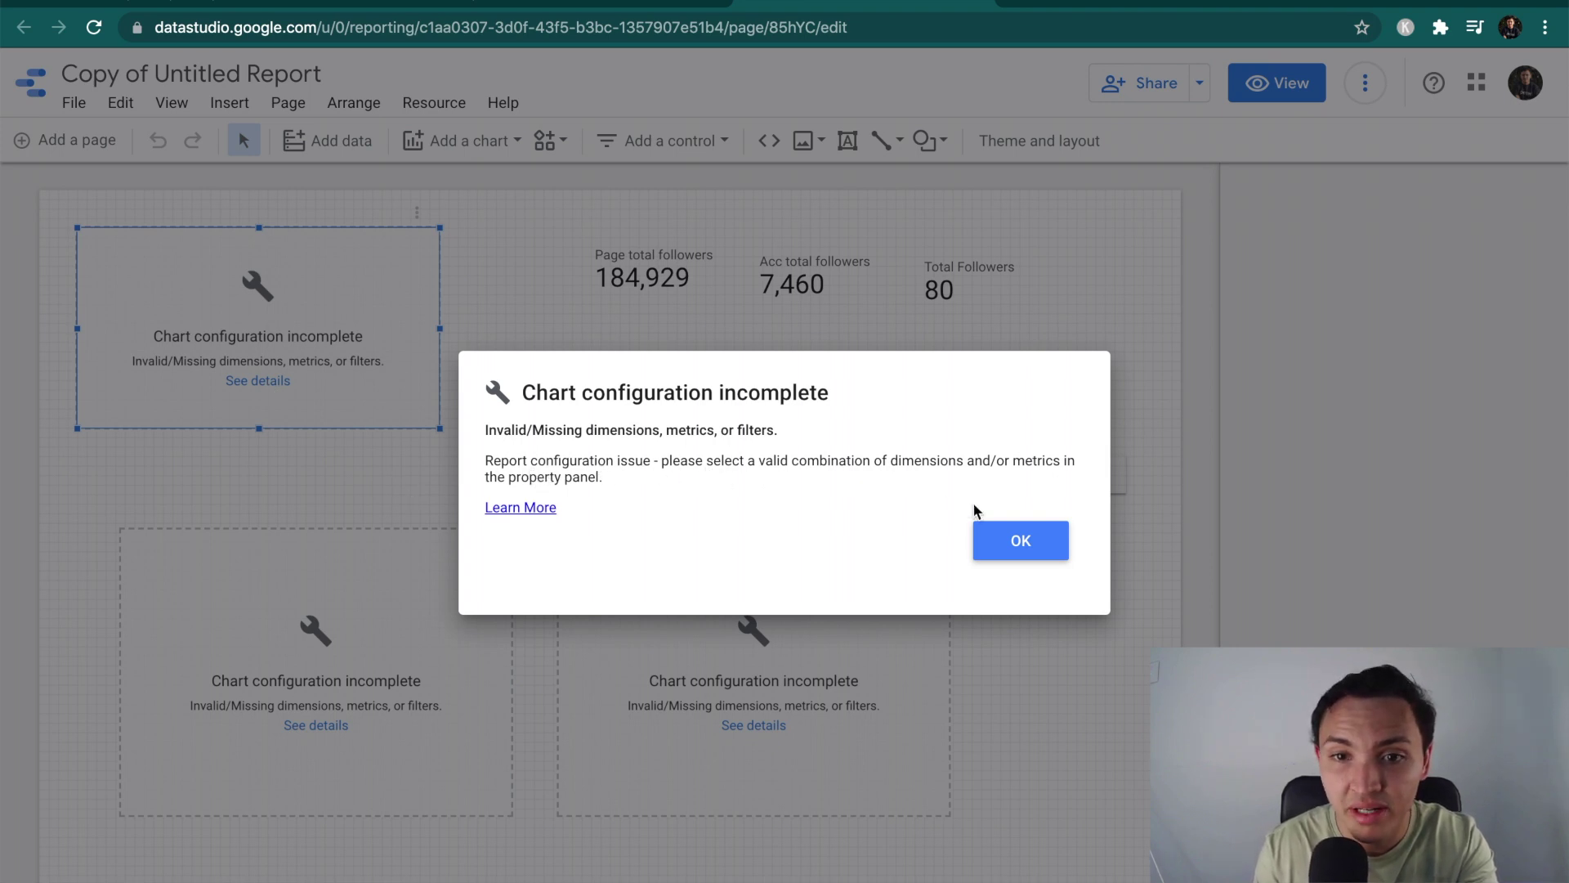
pyautogui.click(1017, 545)
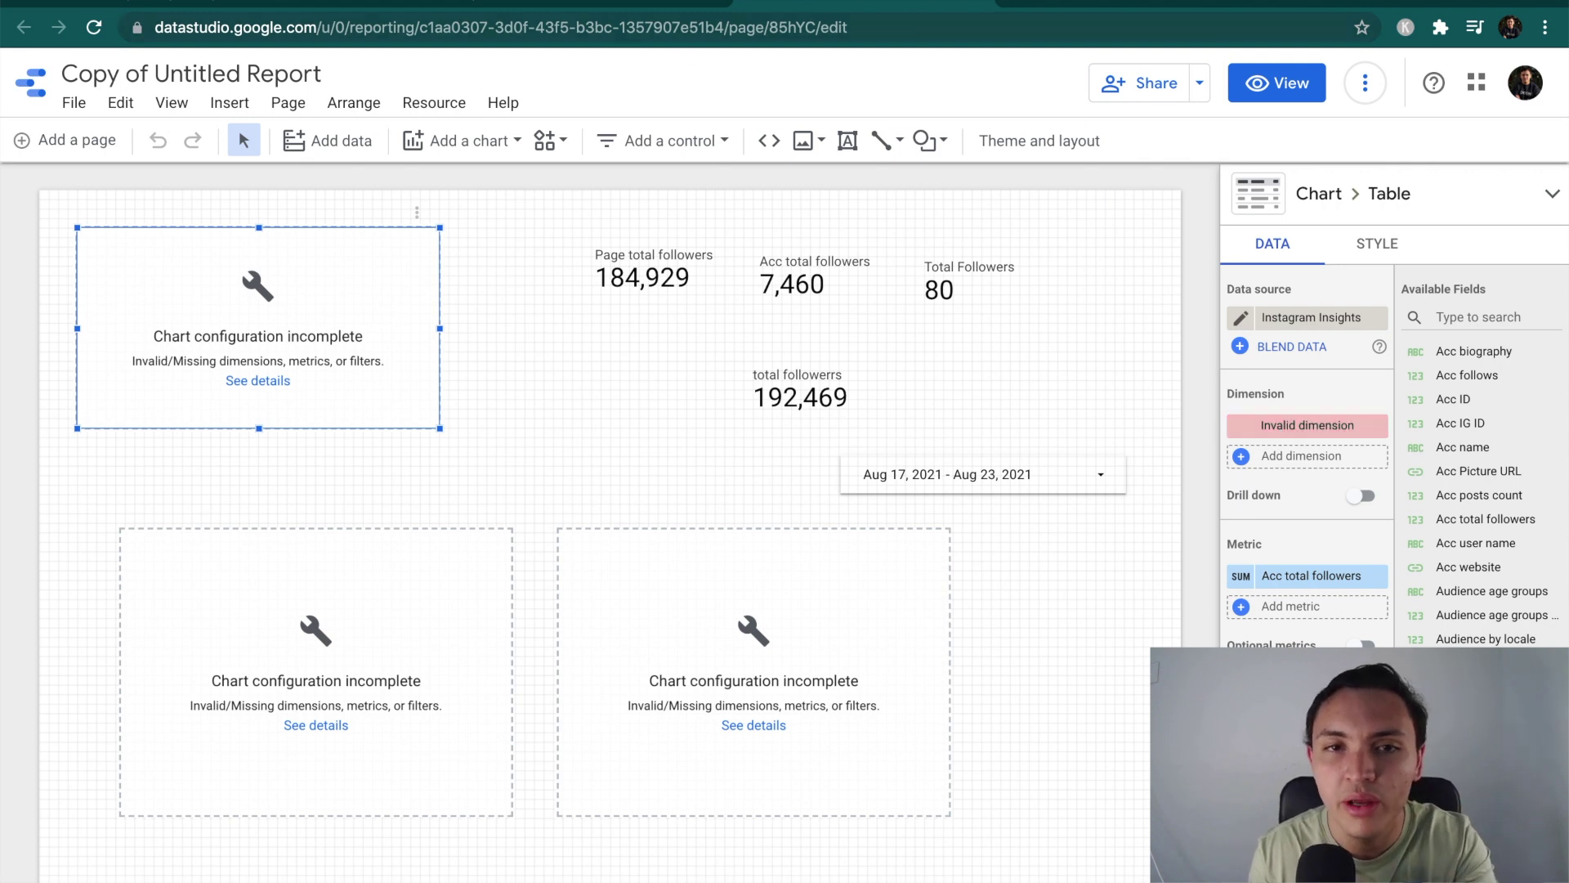
pyautogui.click(585, 3)
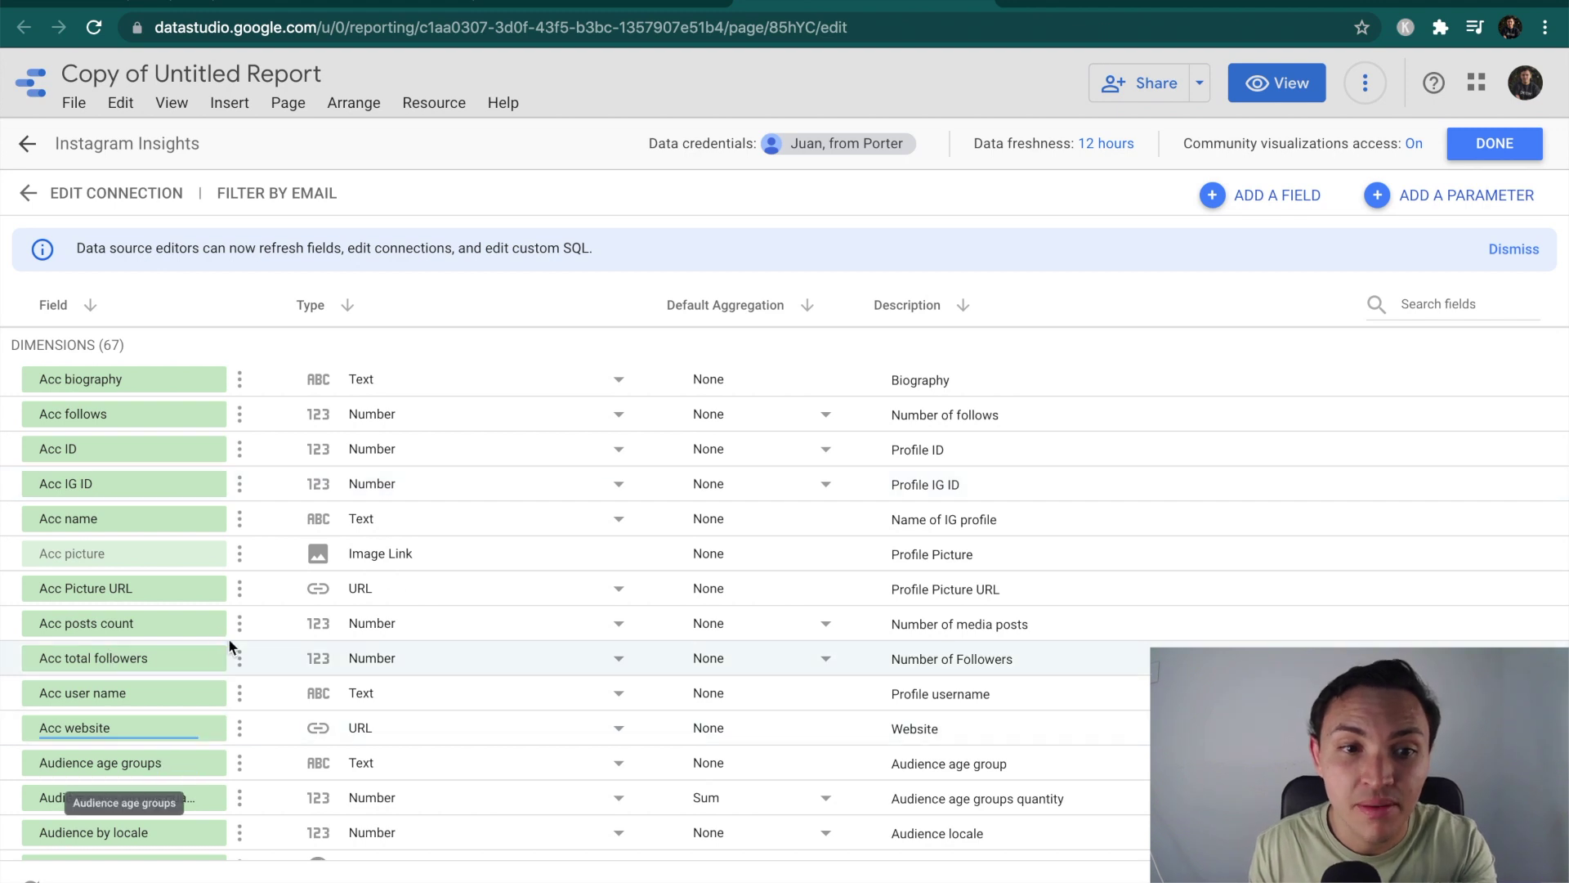
pyautogui.scroll(-1, 305, 658)
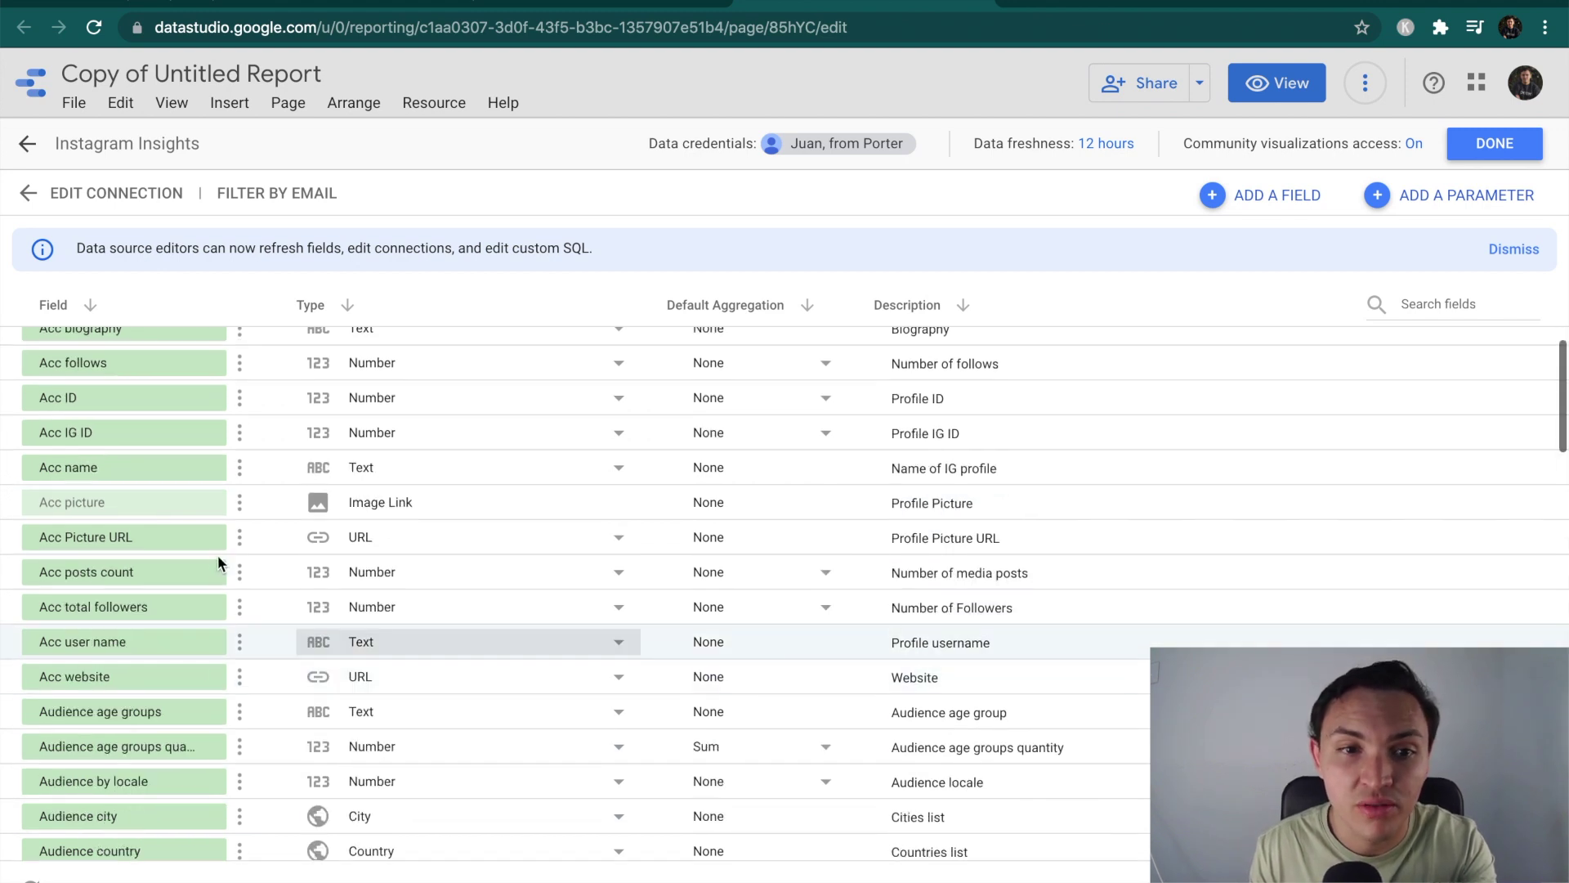
pyautogui.click(239, 502)
pyautogui.click(296, 707)
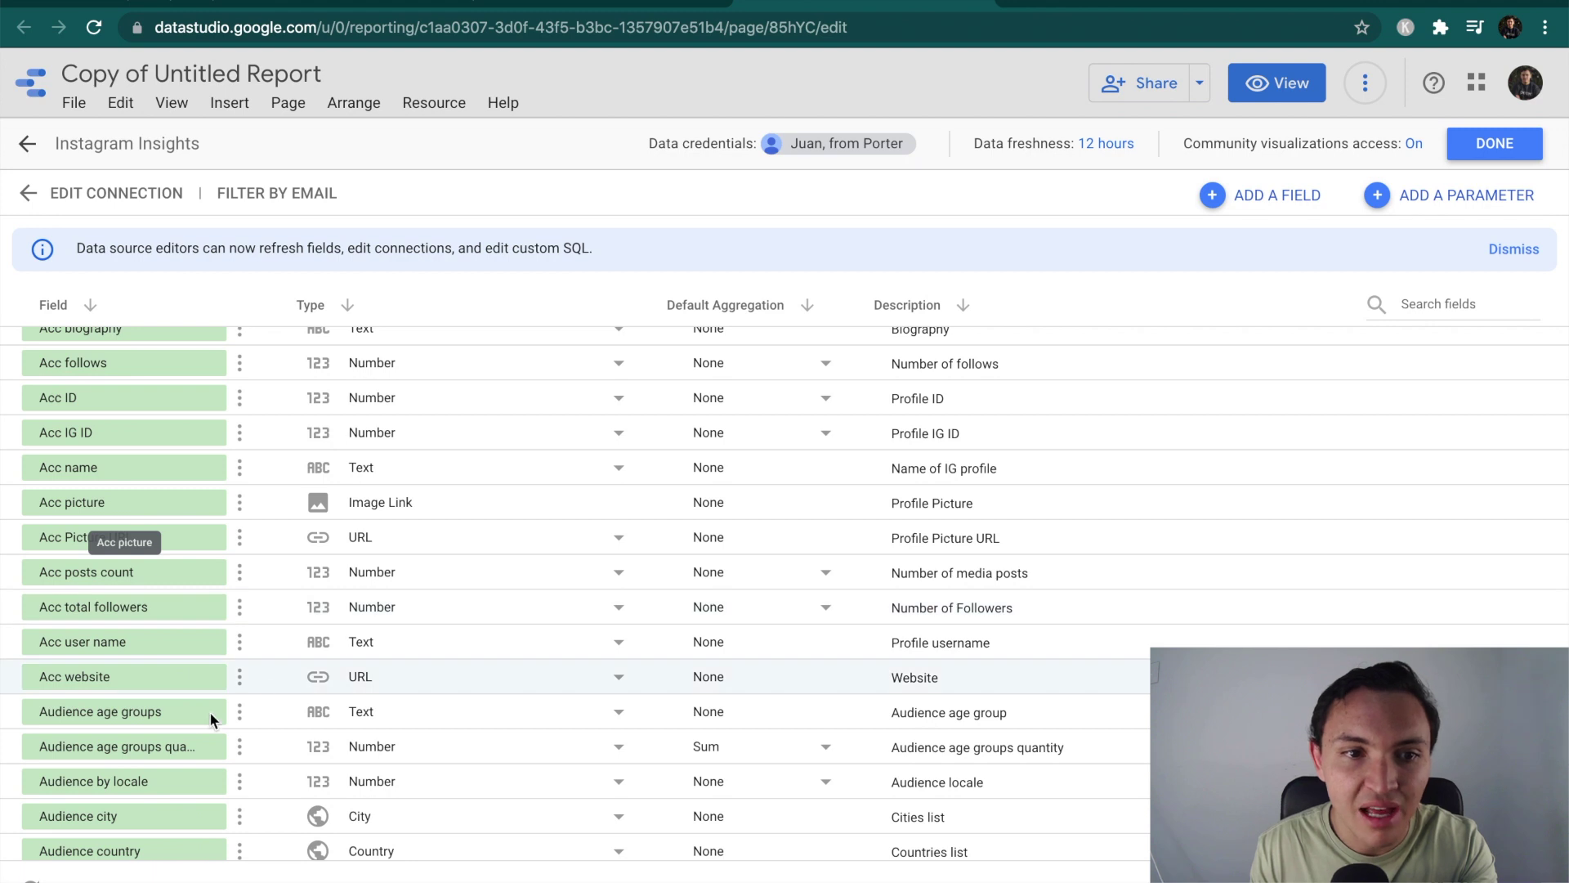
# Step: Show the hidden Post image field of Instagram Insights and close the data source manager
pyautogui.scroll(-5, 209, 711)
pyautogui.scroll(-6, 210, 711)
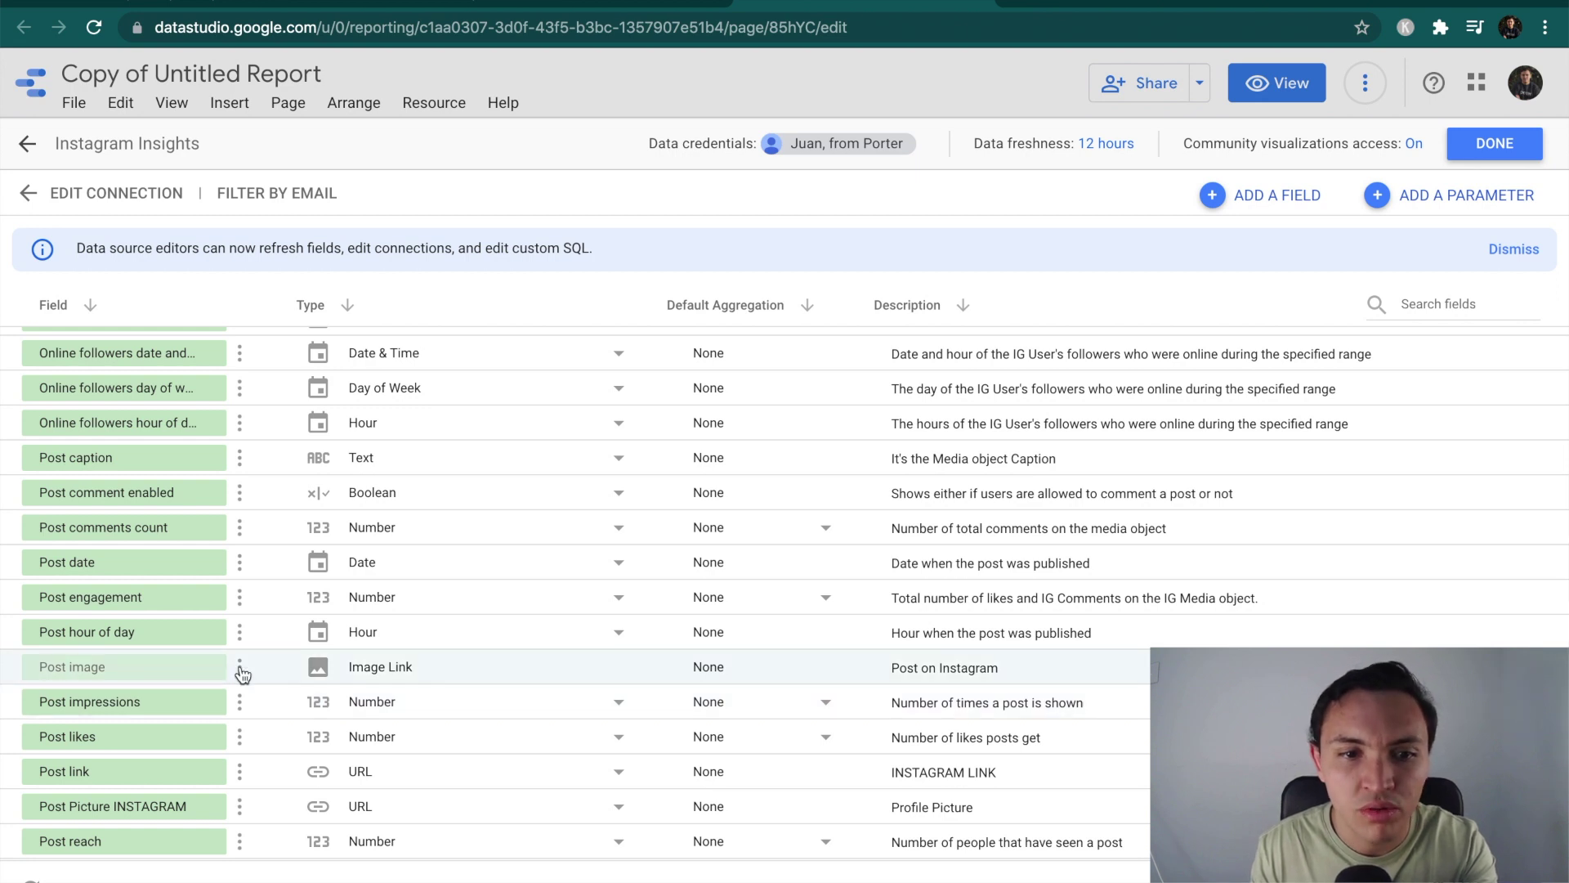
pyautogui.click(1495, 147)
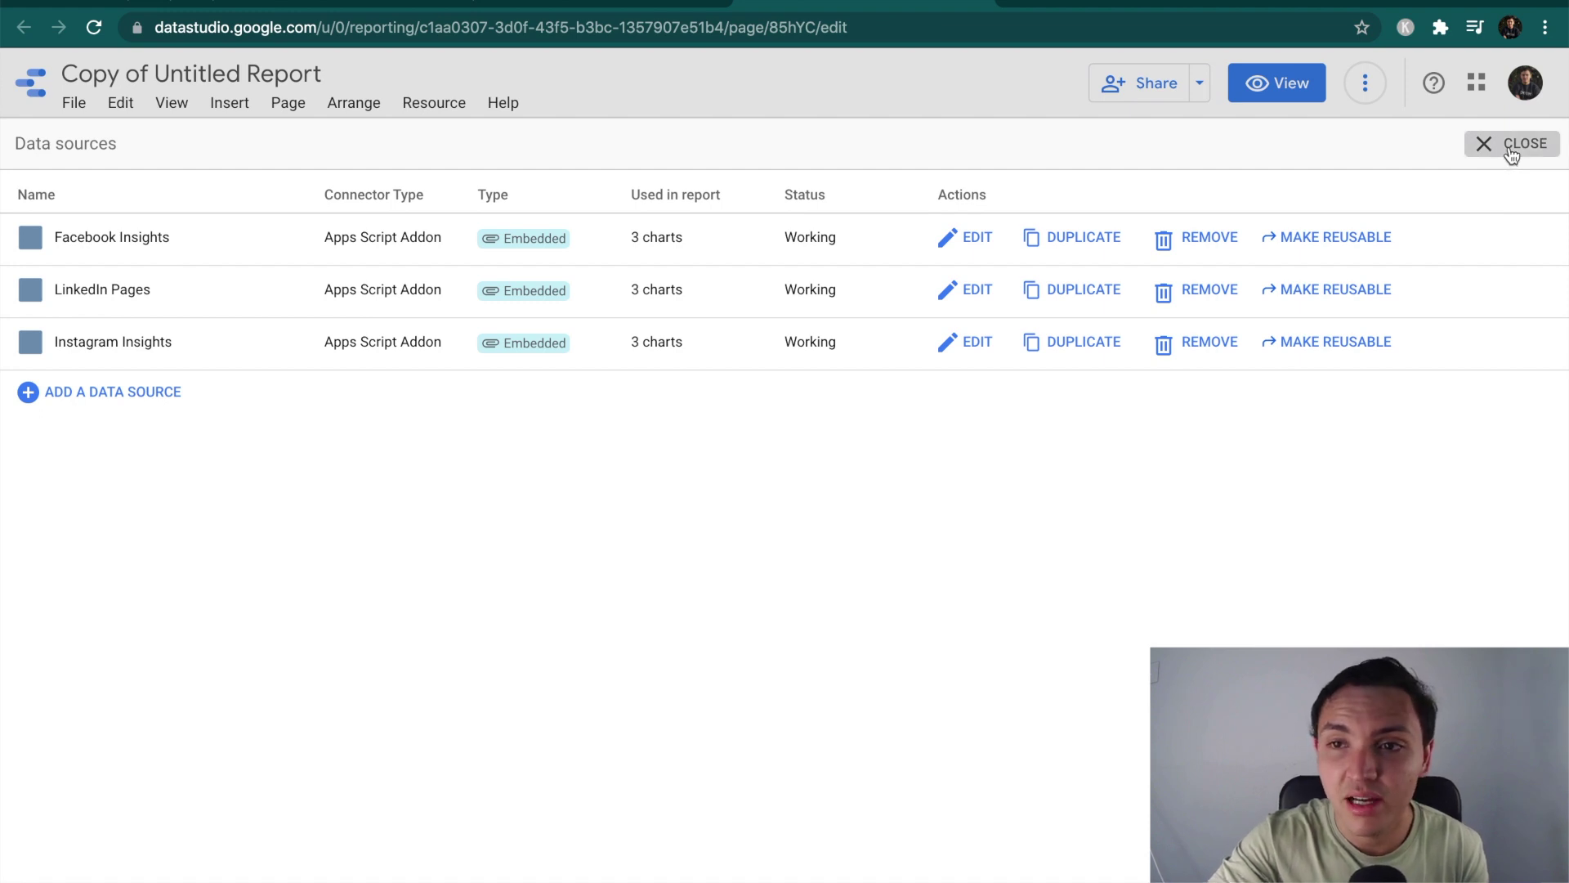
pyautogui.click(1510, 151)
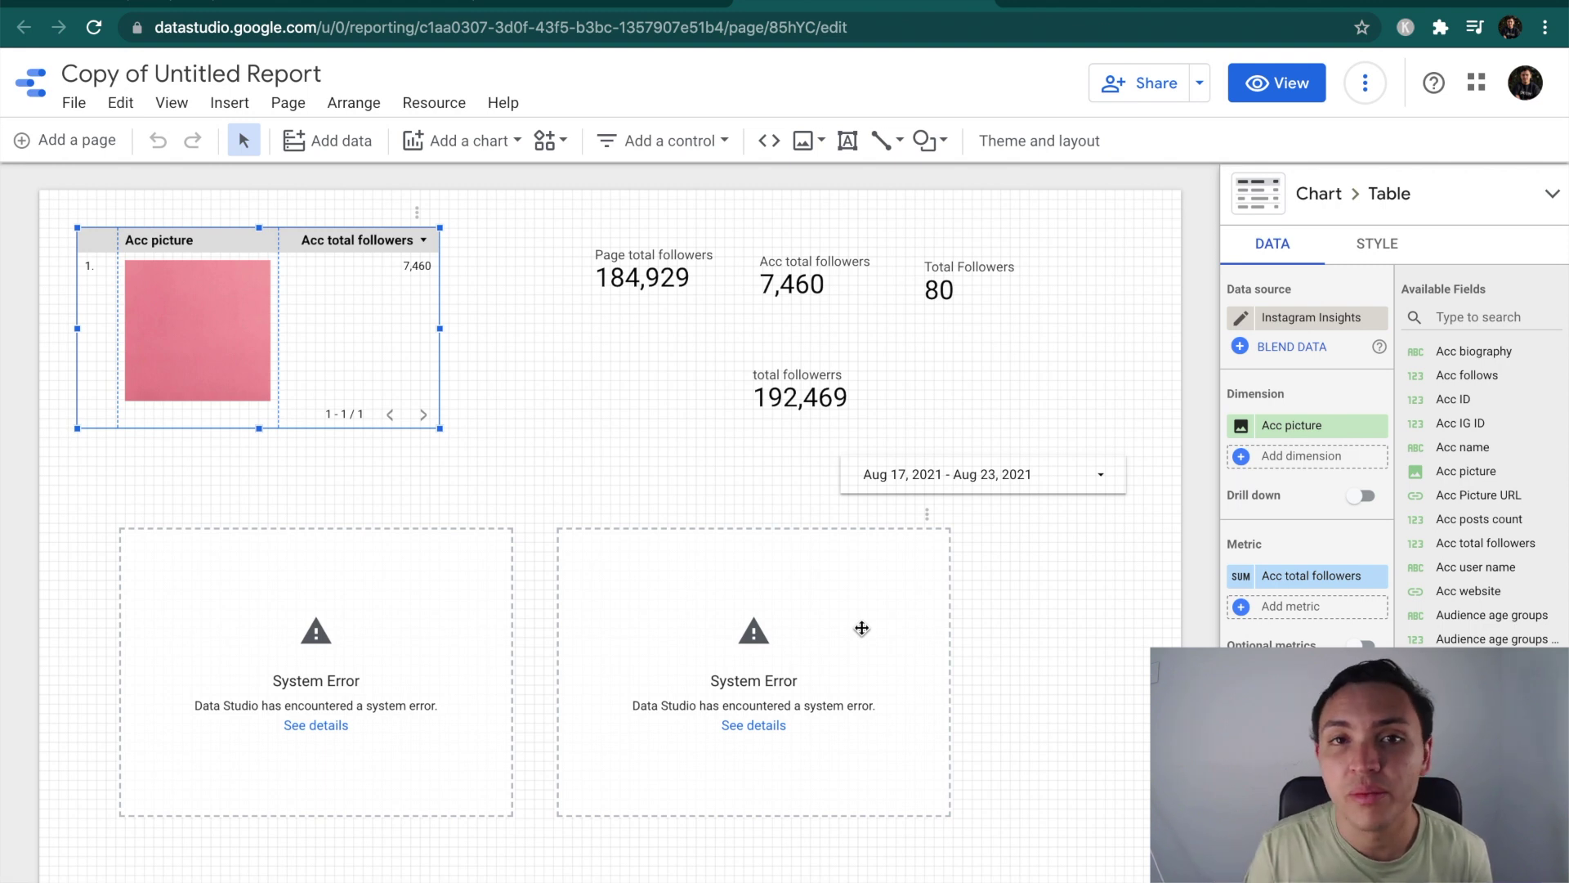
# Step: Switch the copied report to view mode and present it full screen
pyautogui.click(1273, 88)
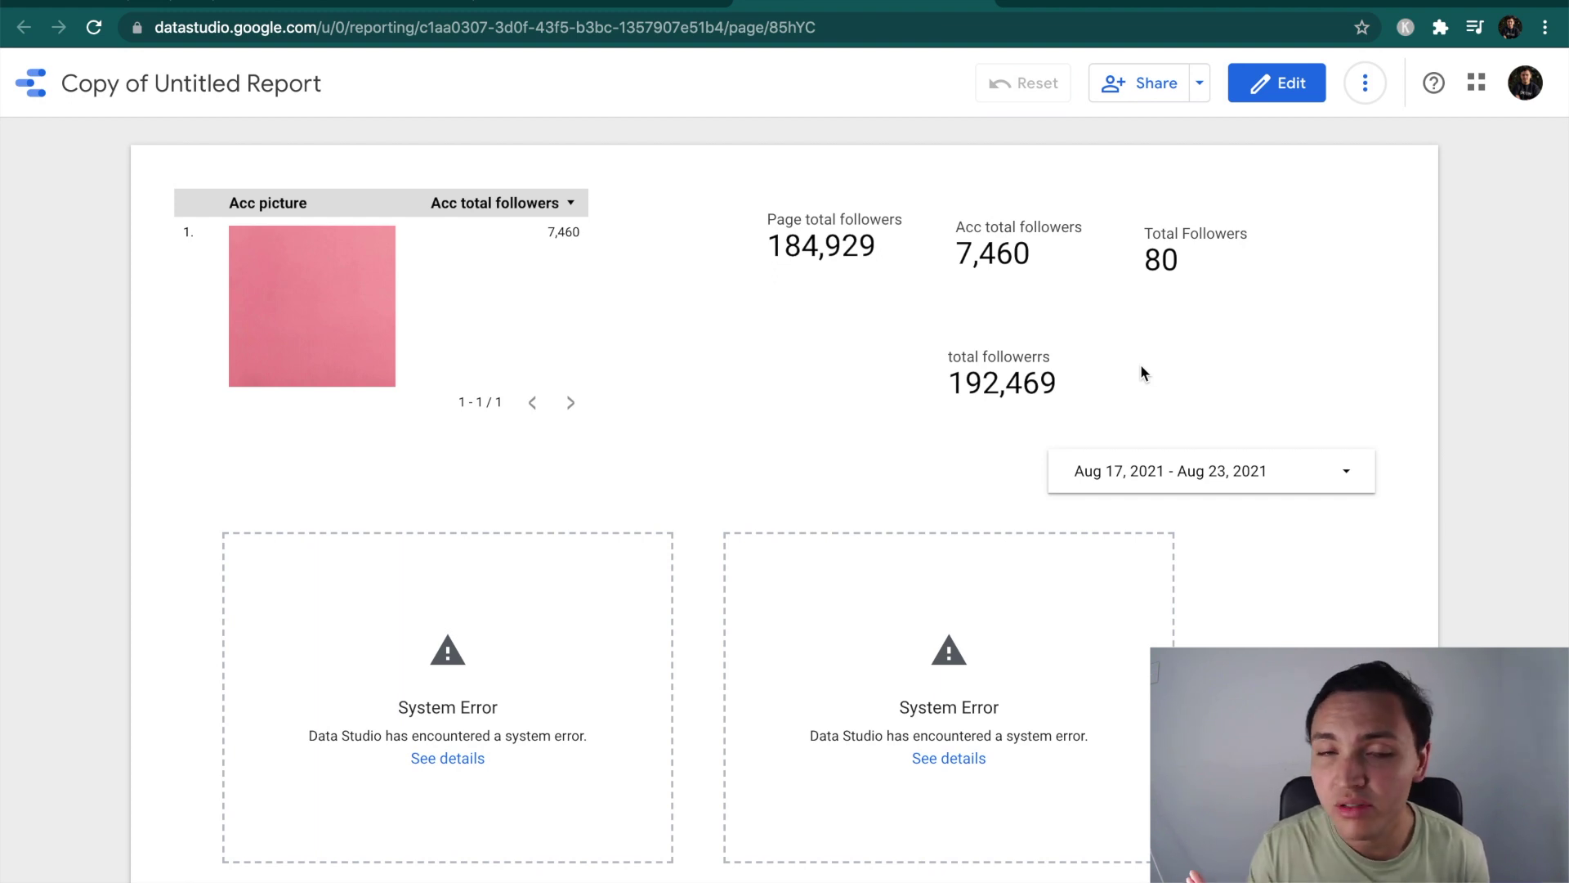
pyautogui.click(1365, 83)
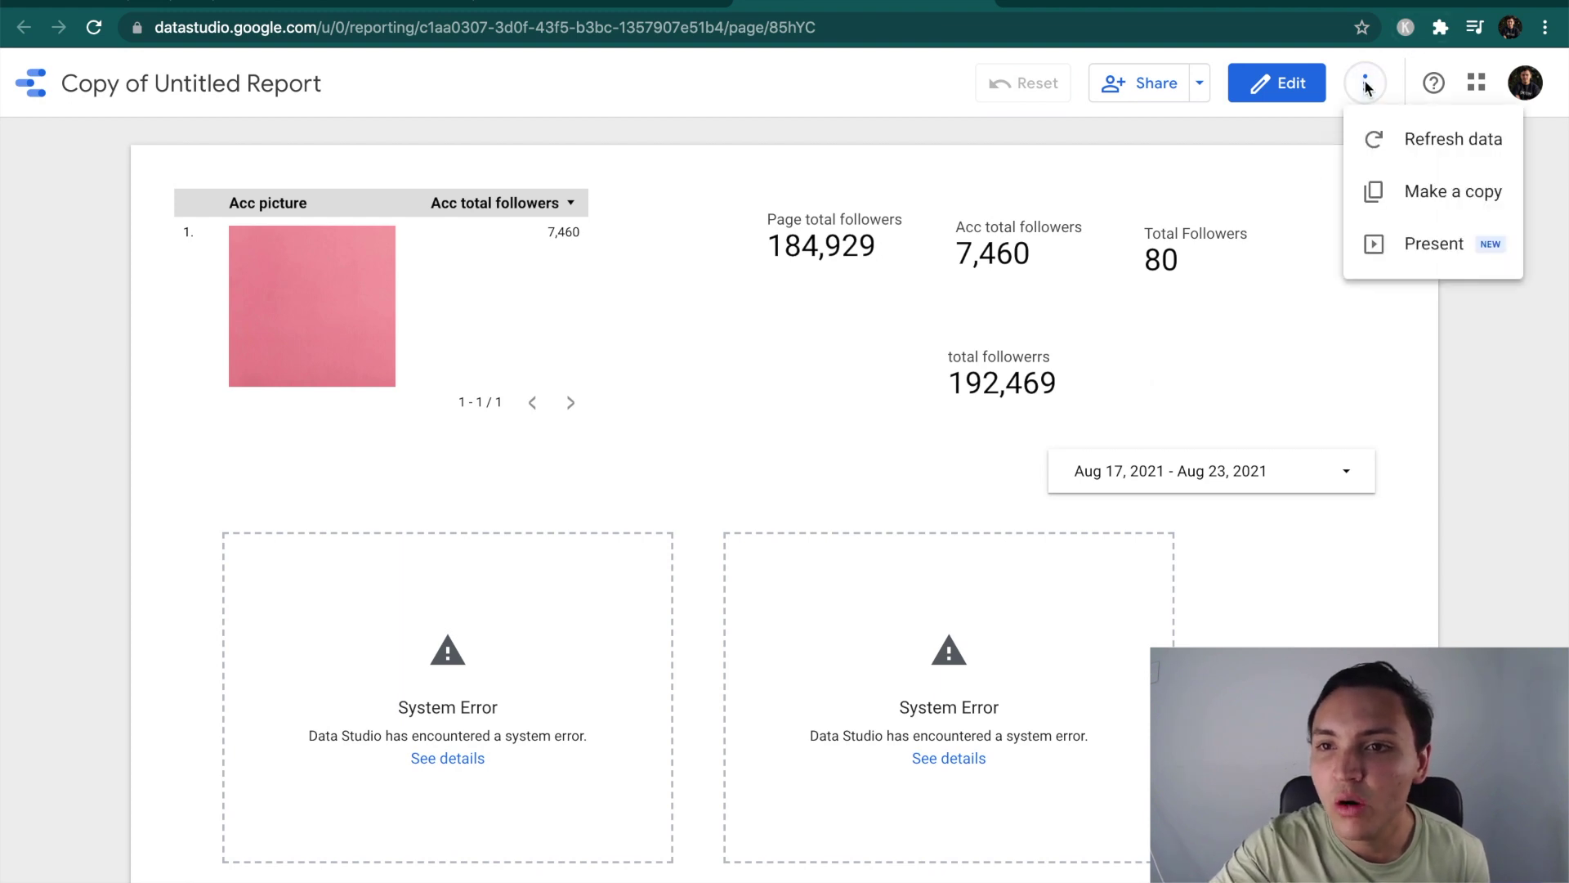
pyautogui.click(1446, 253)
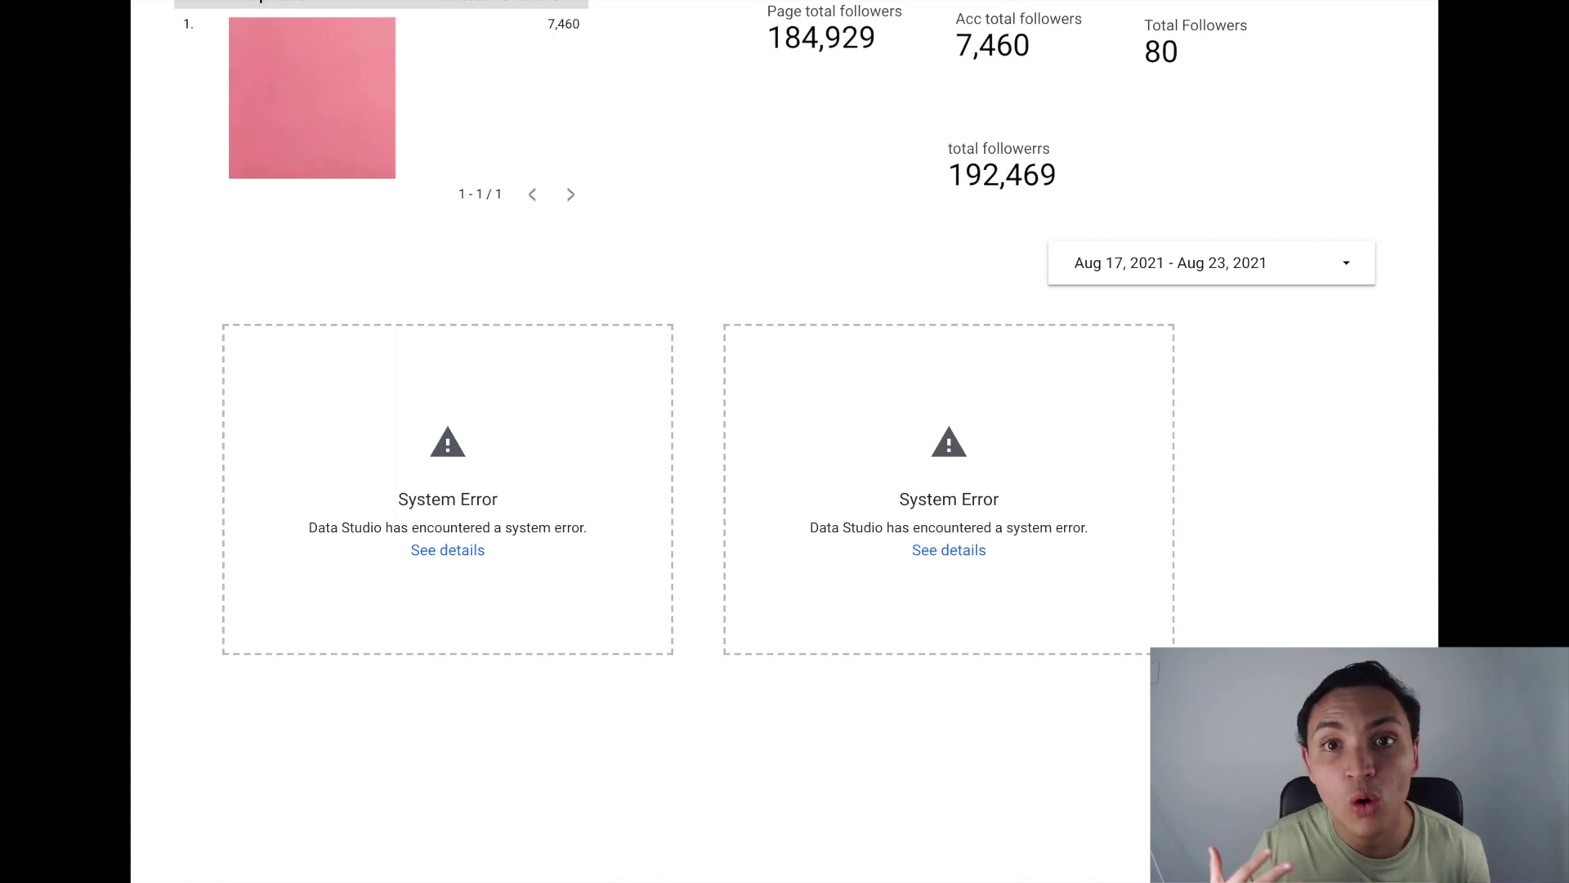
# Step: Leave the full-screen presentation and download the report as a PDF without any of the optional settings
pyautogui.press('Escape')
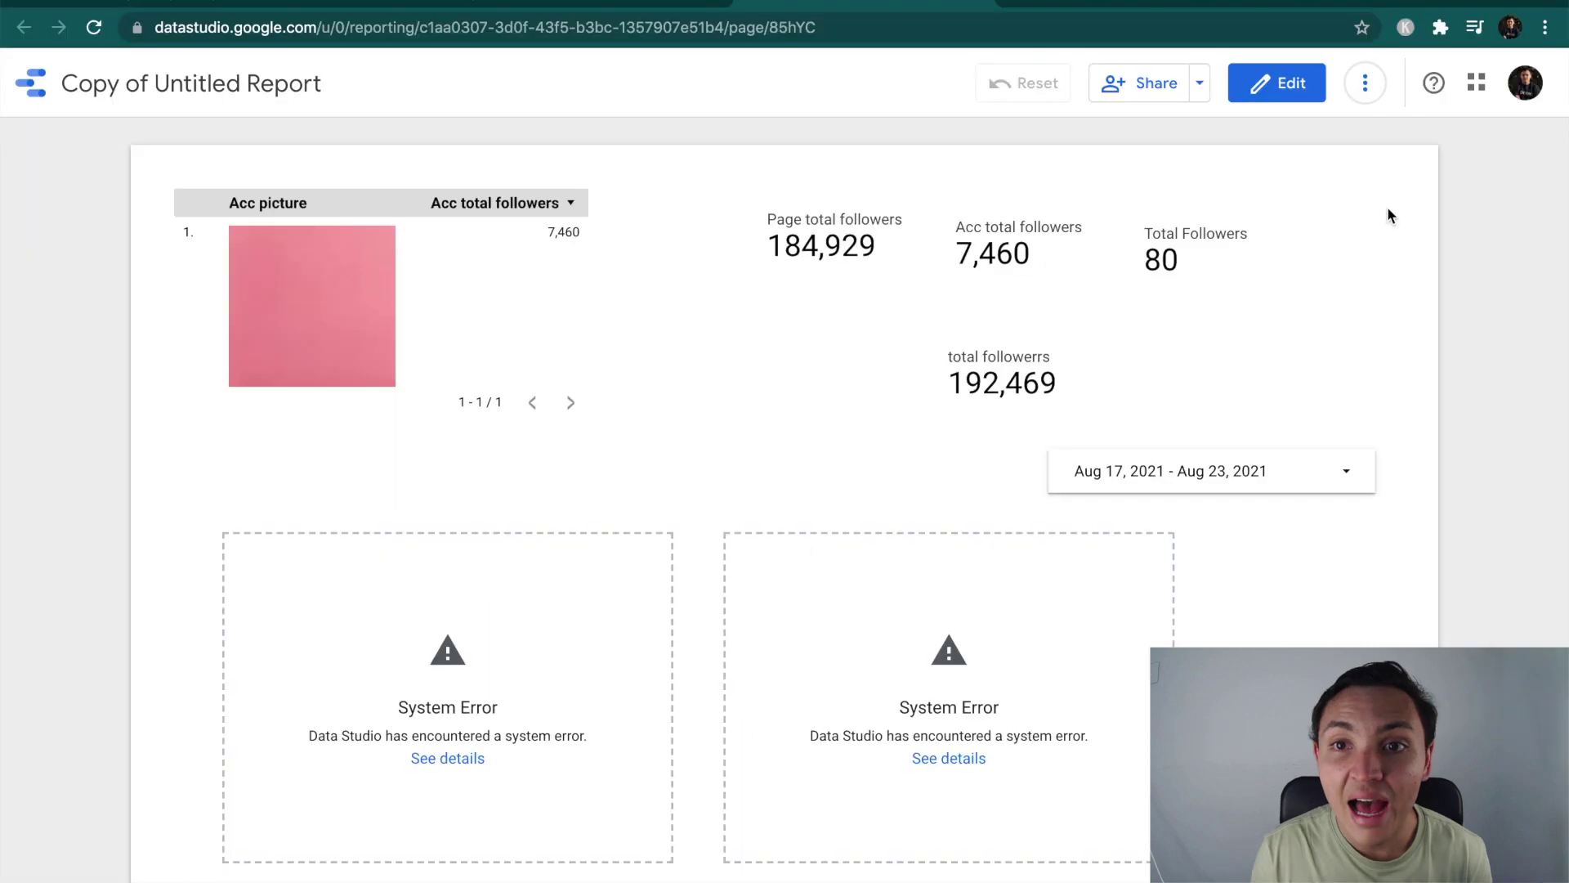
pyautogui.click(1200, 85)
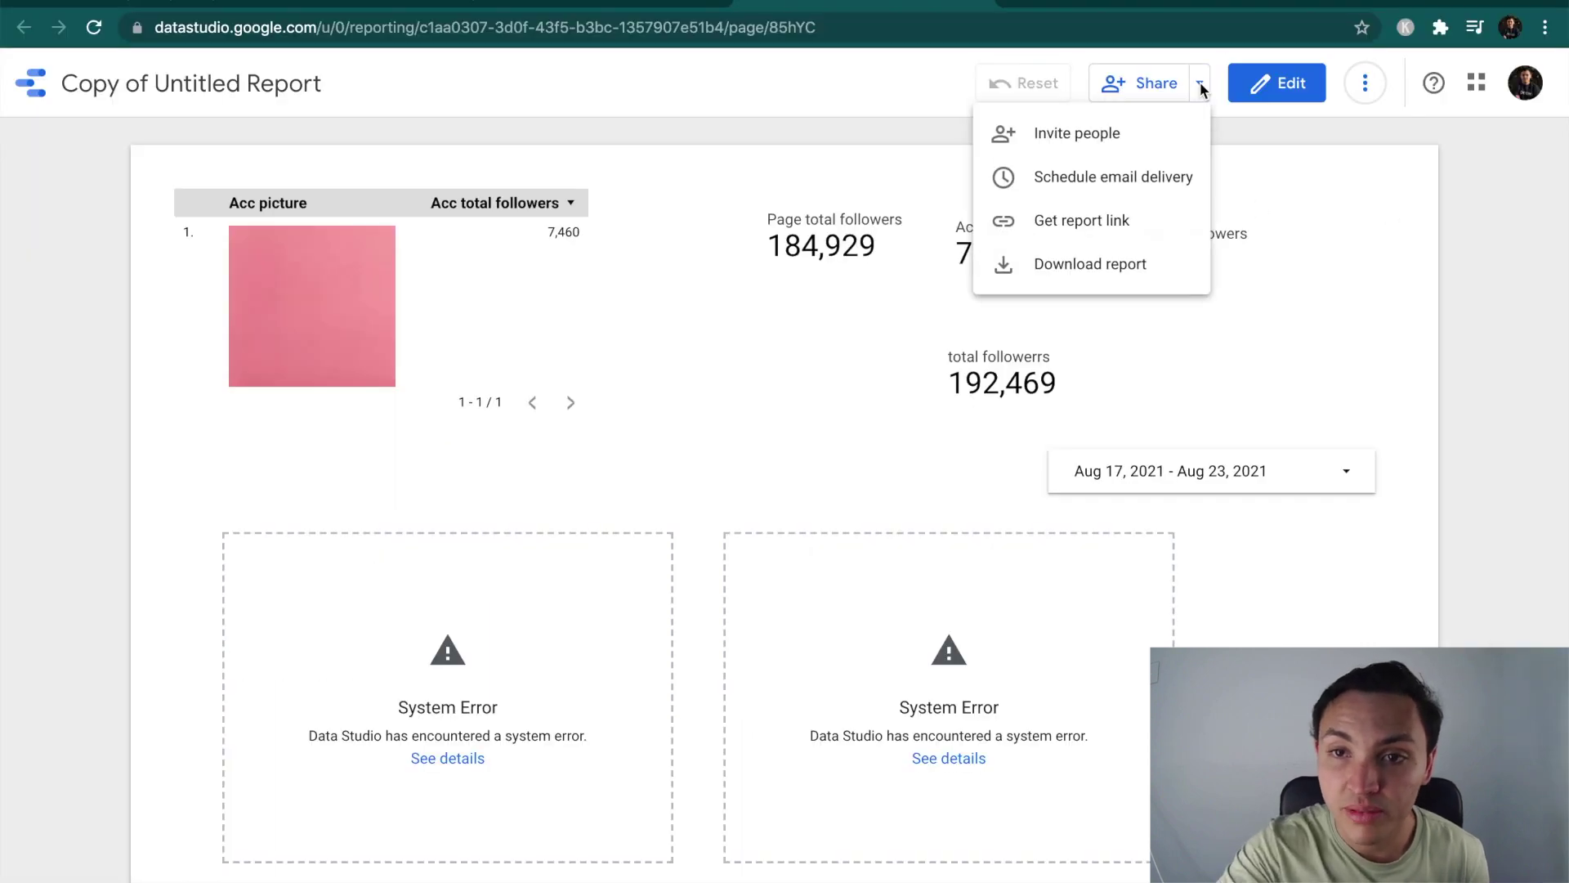
pyautogui.click(1110, 275)
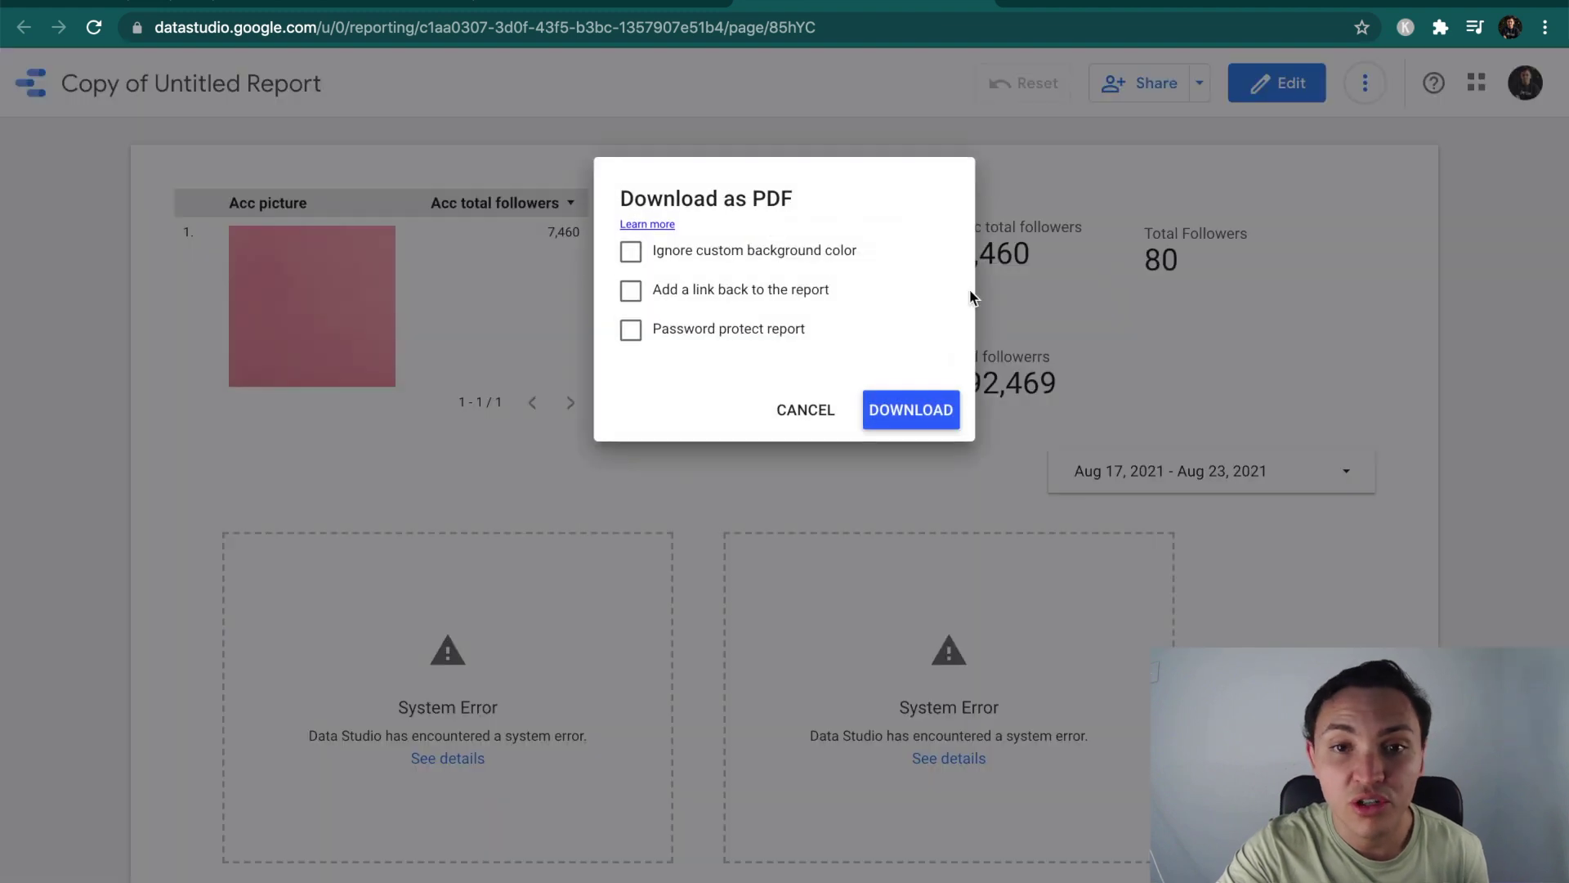
pyautogui.click(919, 415)
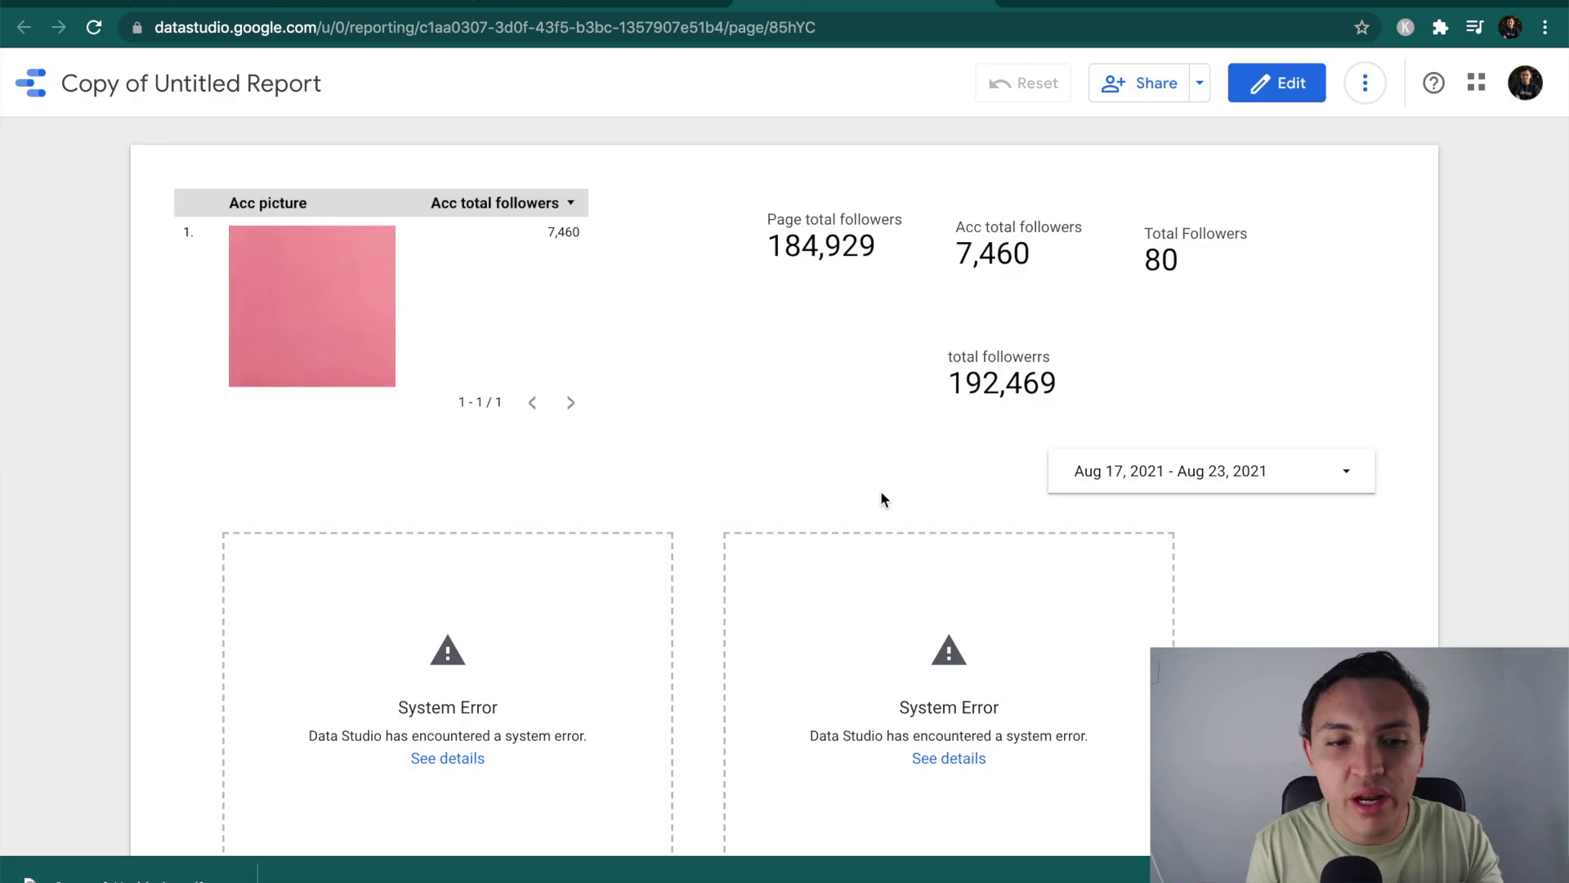
# Step: Open the downloaded Copy_of_Untitled_Report.pdf to check it, and return to the report
pyautogui.click(232, 875)
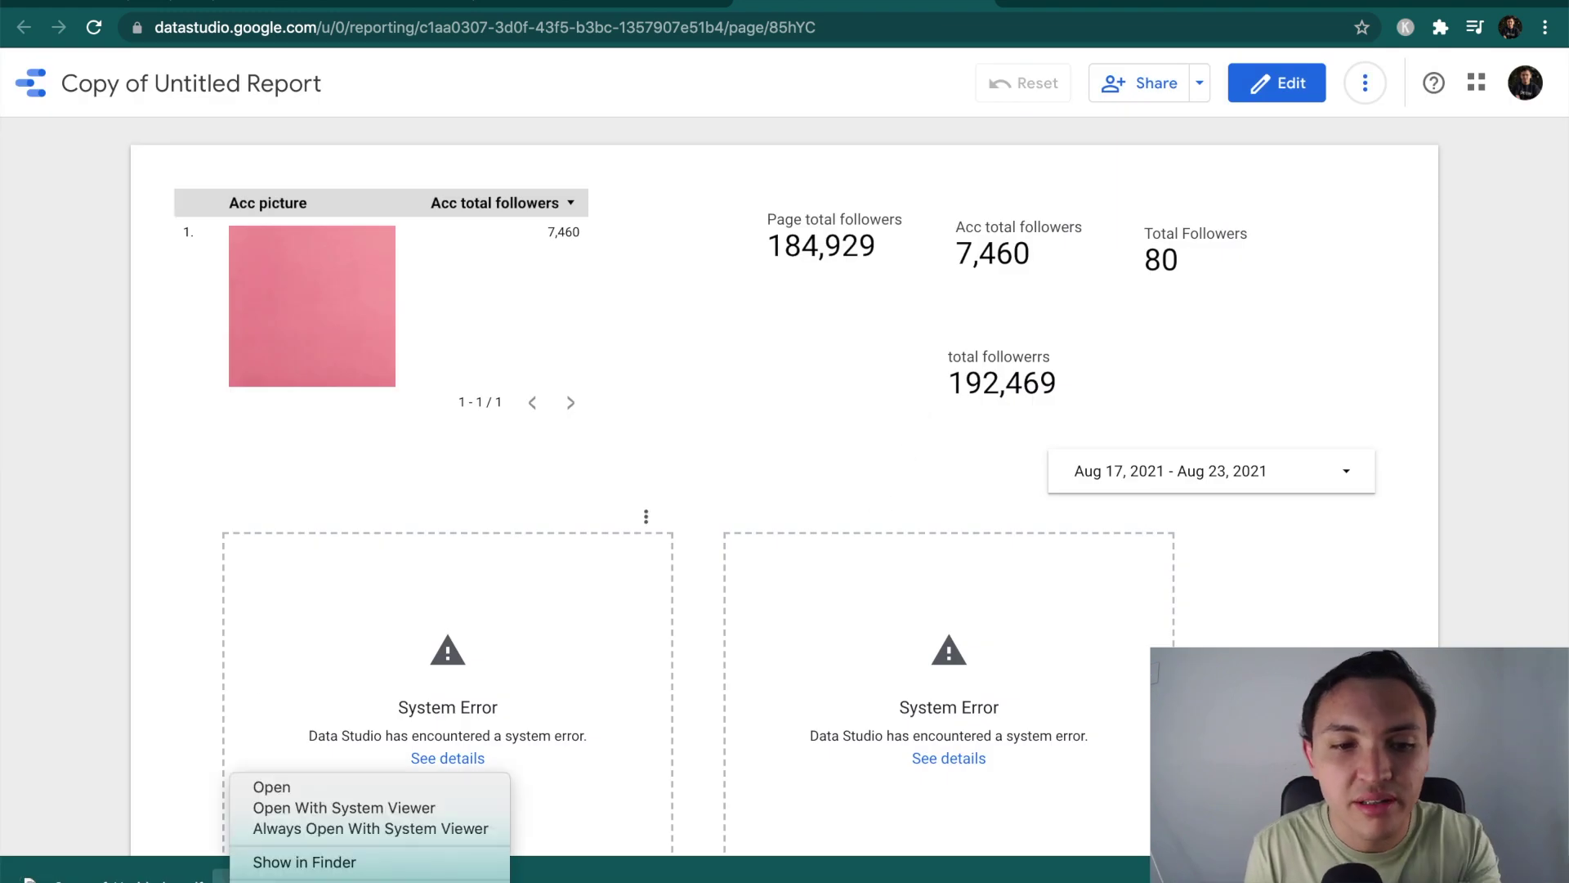
pyautogui.click(305, 789)
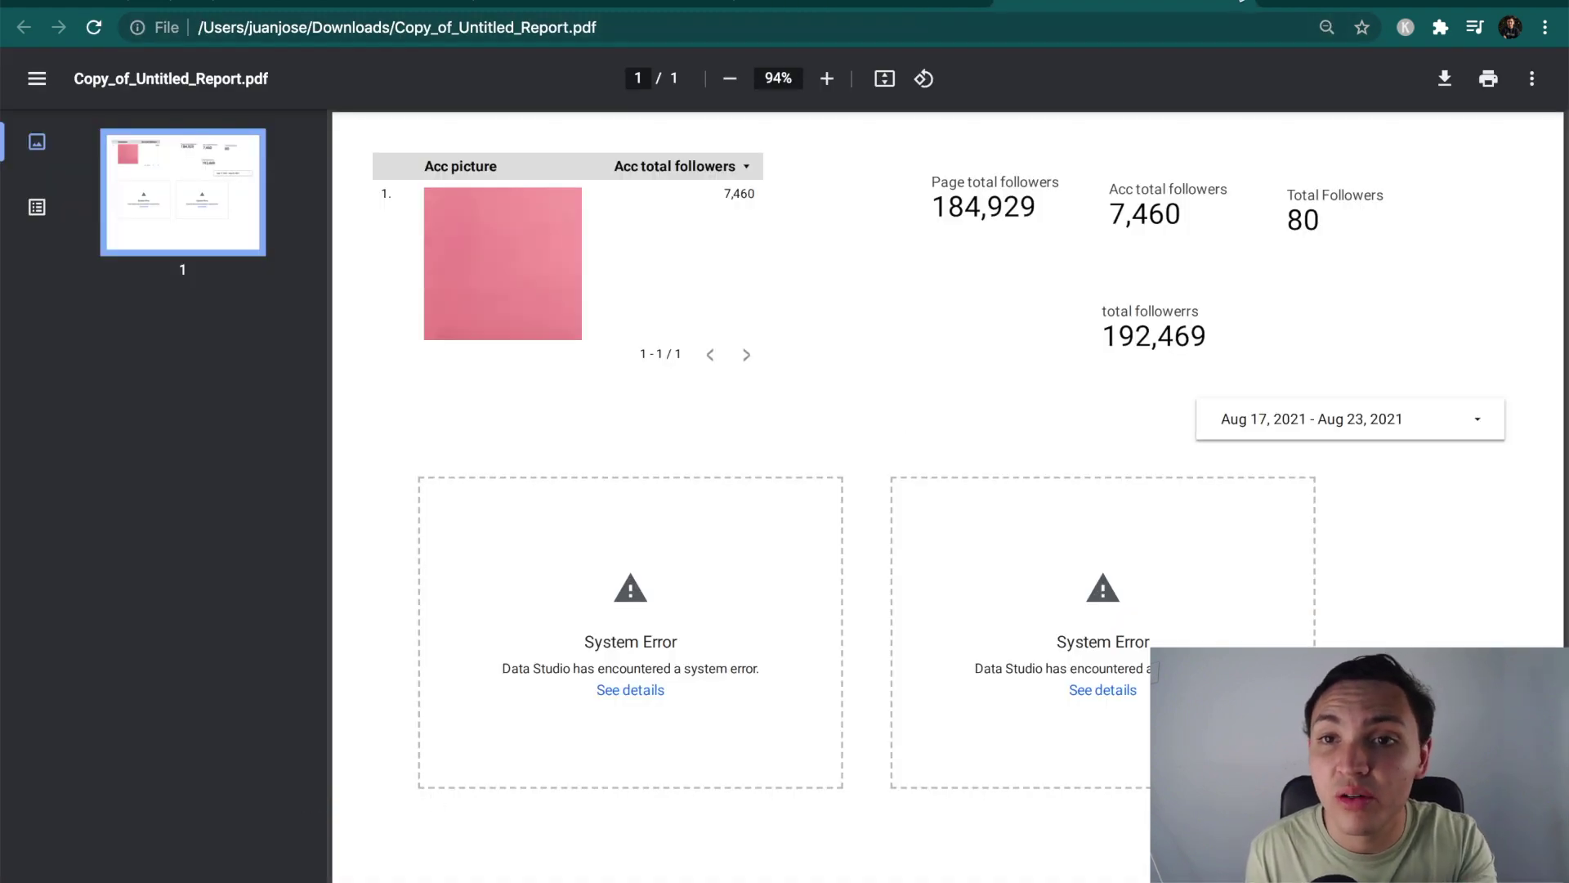
pyautogui.click(839, 5)
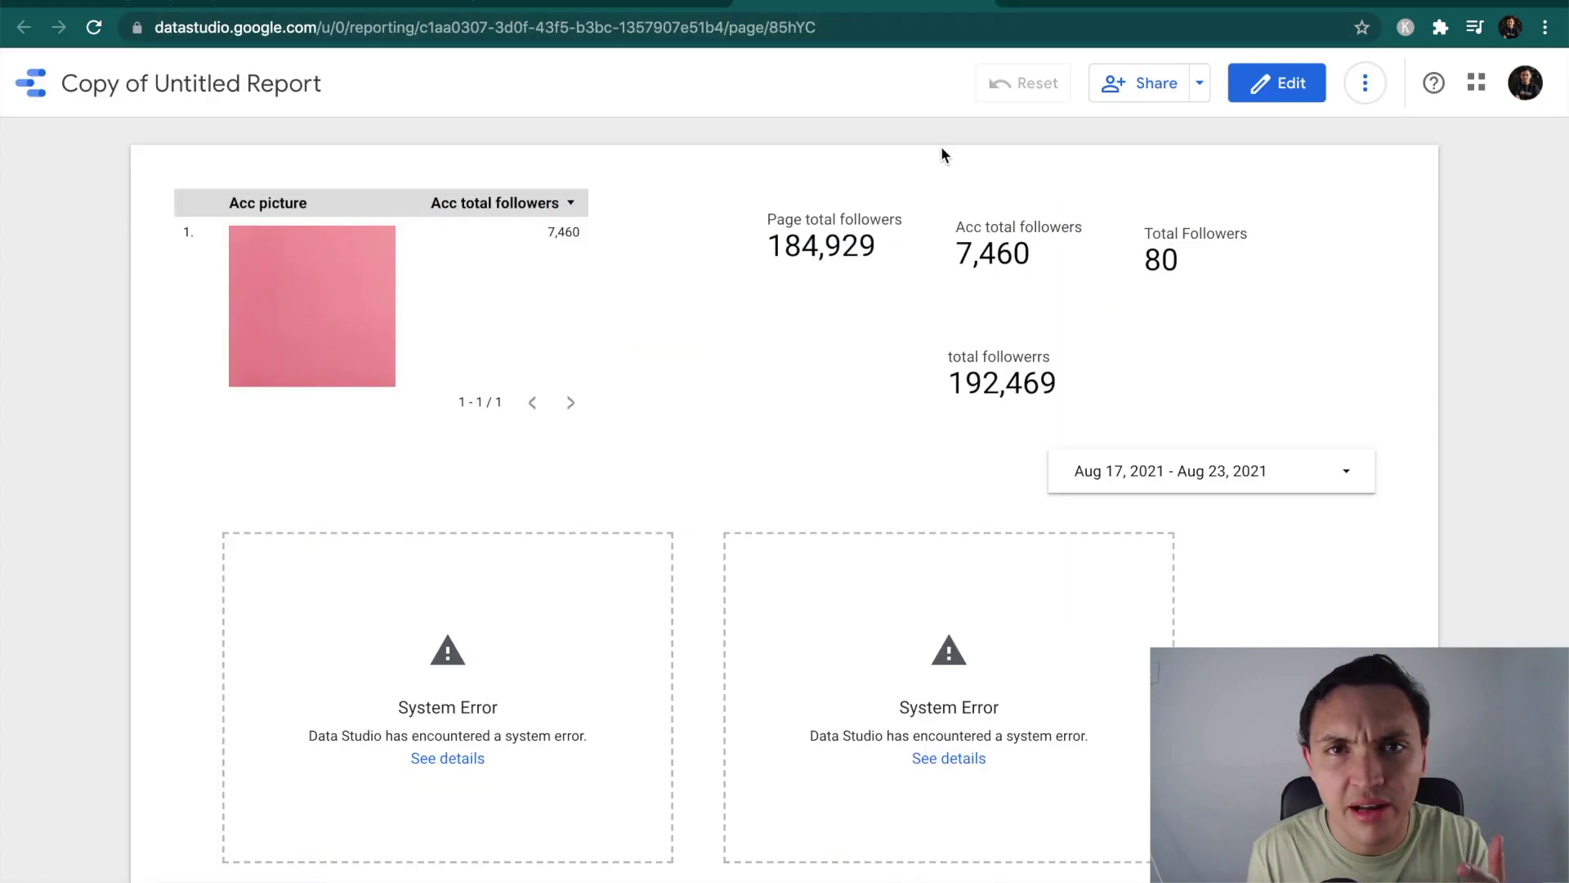
# Step: Open the report's email delivery schedule and add the Porter Metrics support address as an additional recipient
pyautogui.click(1205, 87)
pyautogui.click(1116, 183)
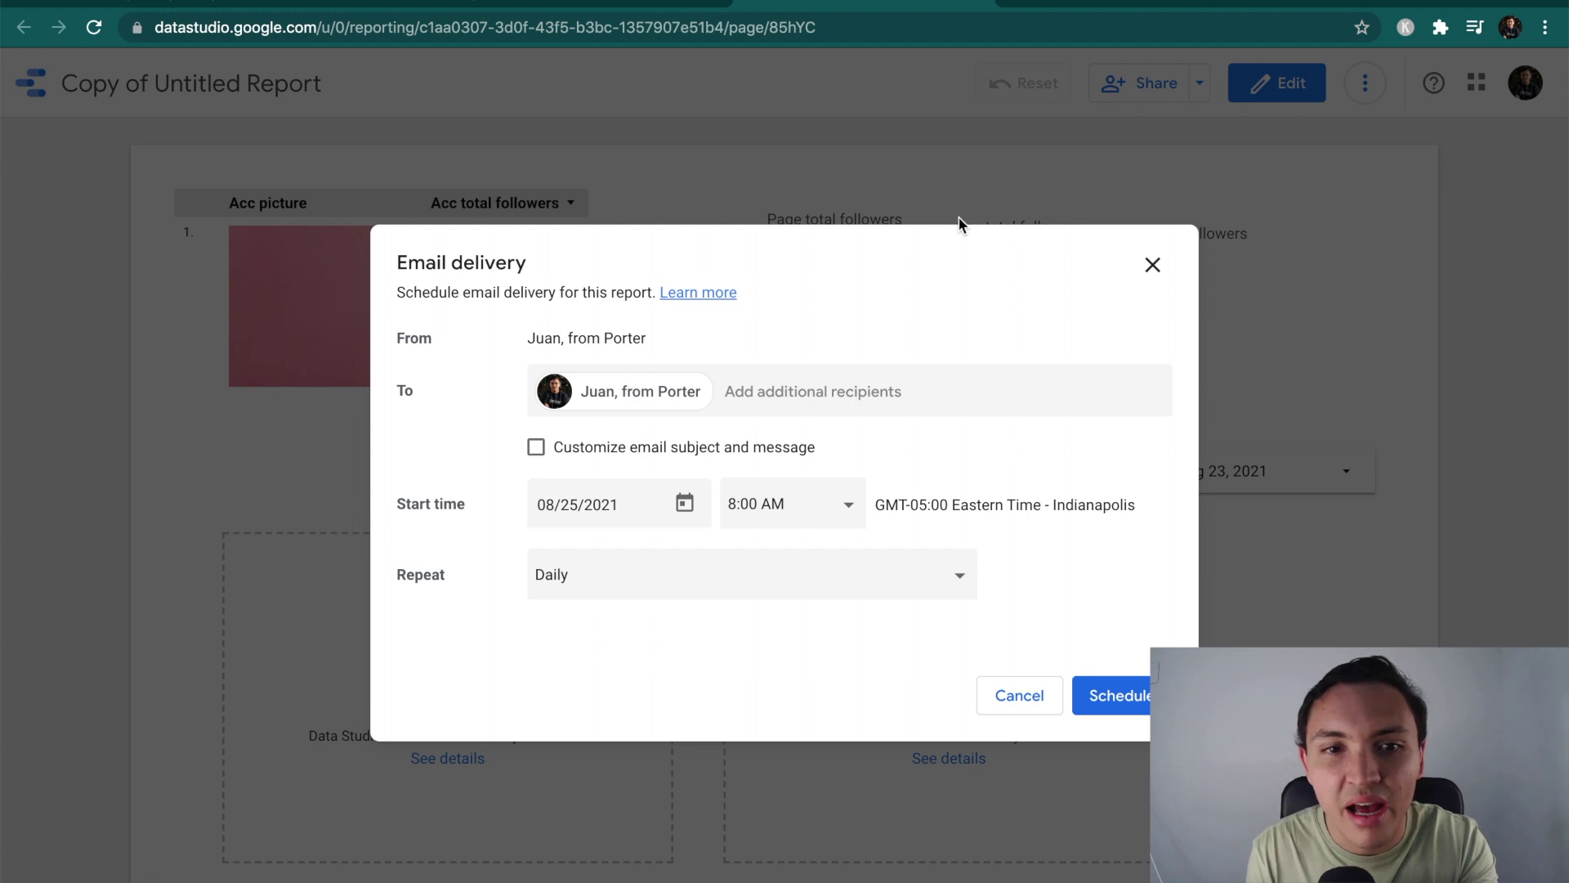
pyautogui.click(802, 397)
pyautogui.write('suppo')
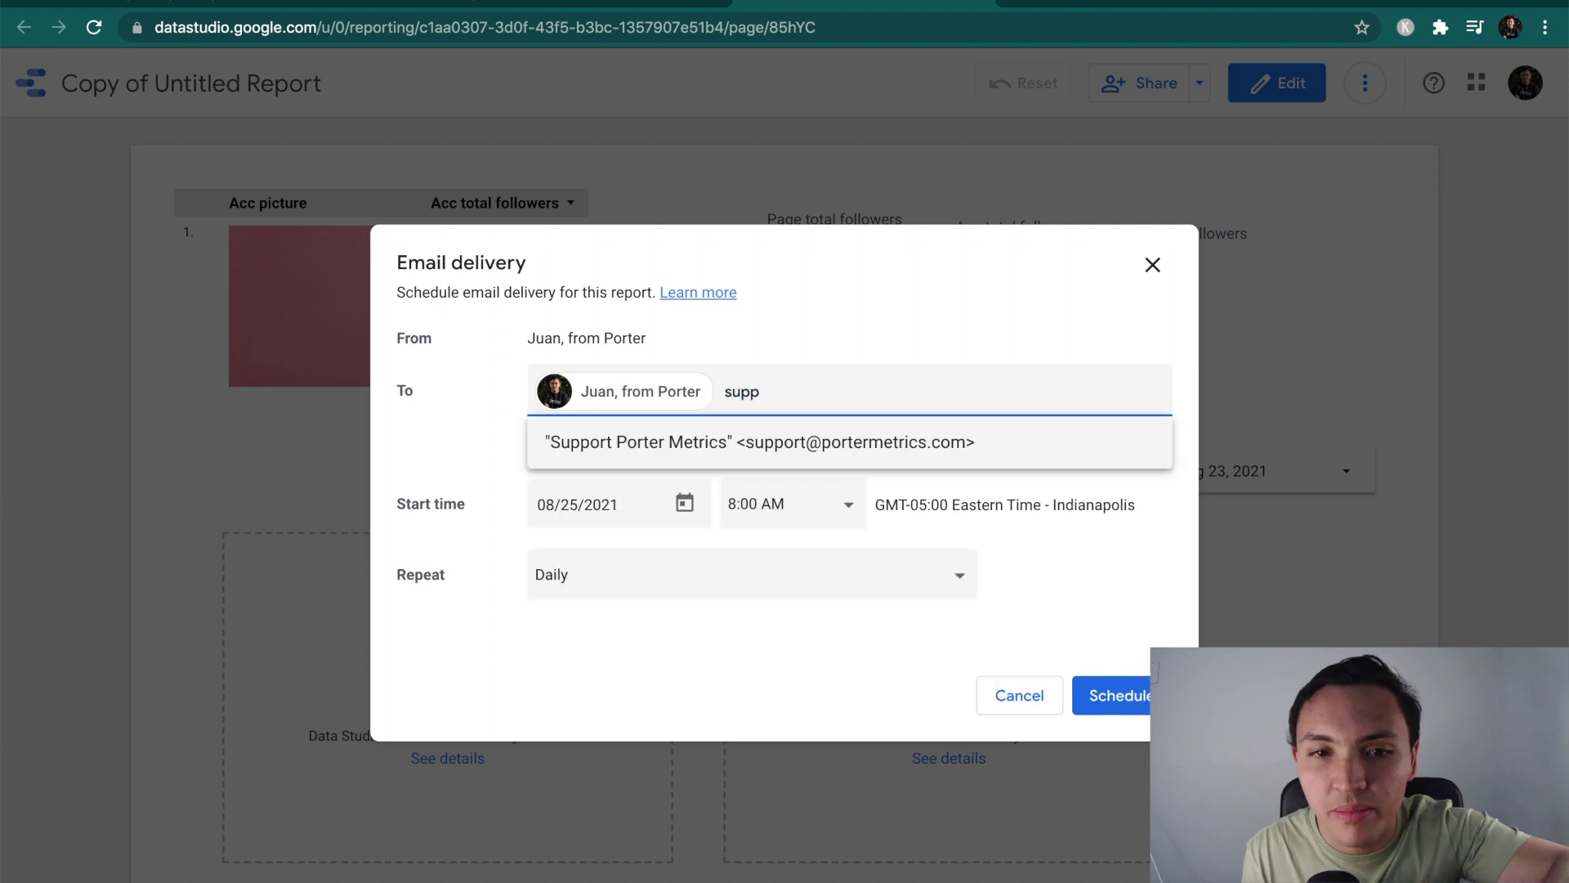
pyautogui.click(707, 445)
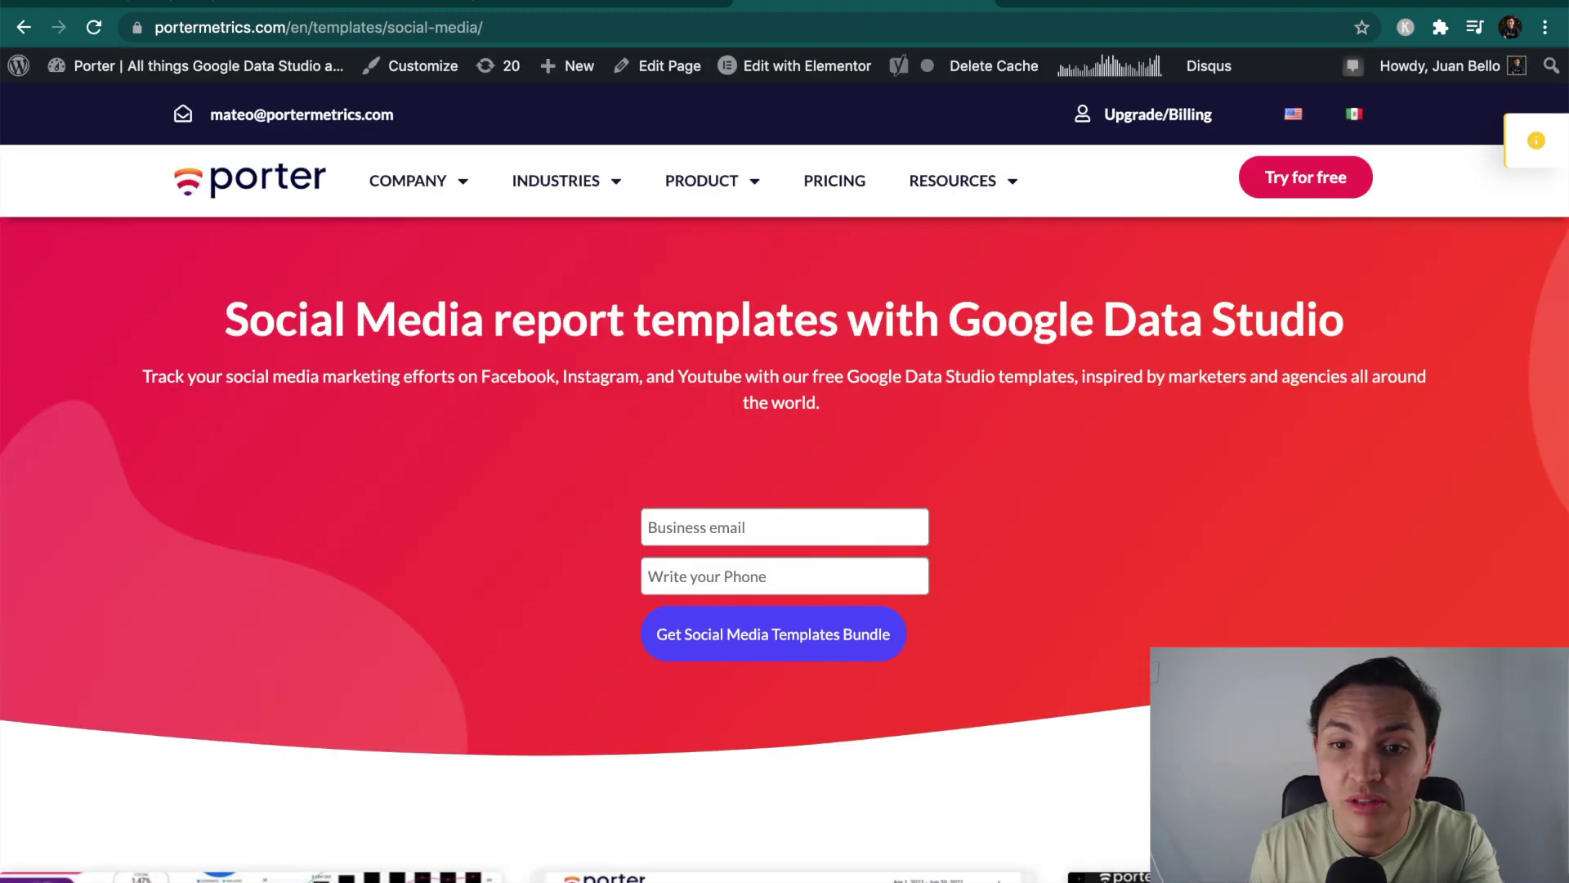
# Step: Look through the social media Data Studio templates offered on Porter's templates page
pyautogui.scroll(-10, 785, 483)
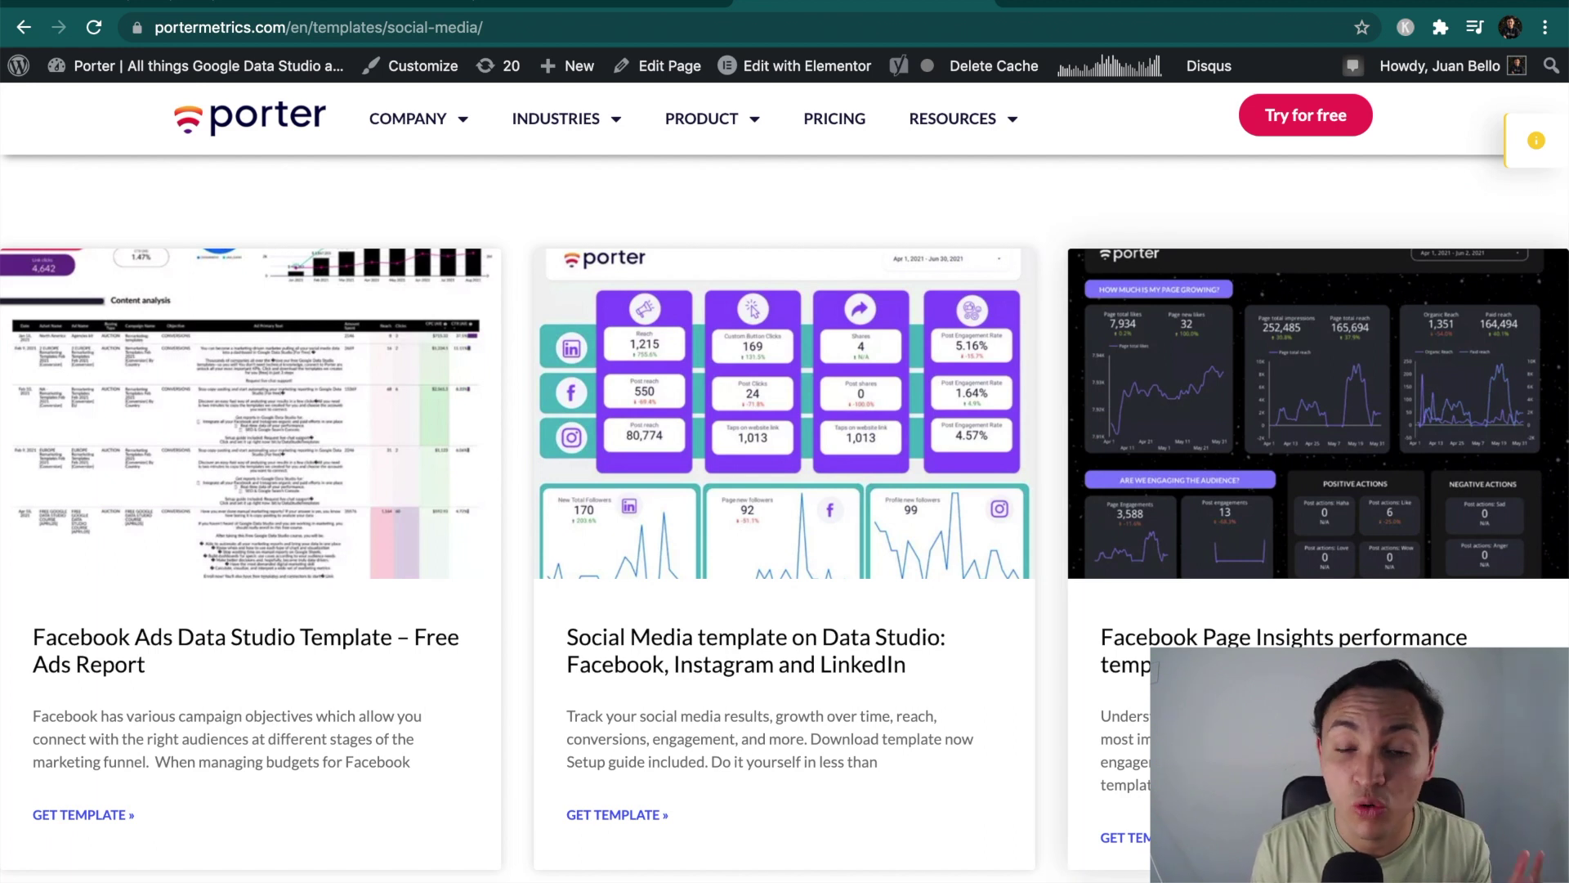
pyautogui.scroll(-10, 785, 482)
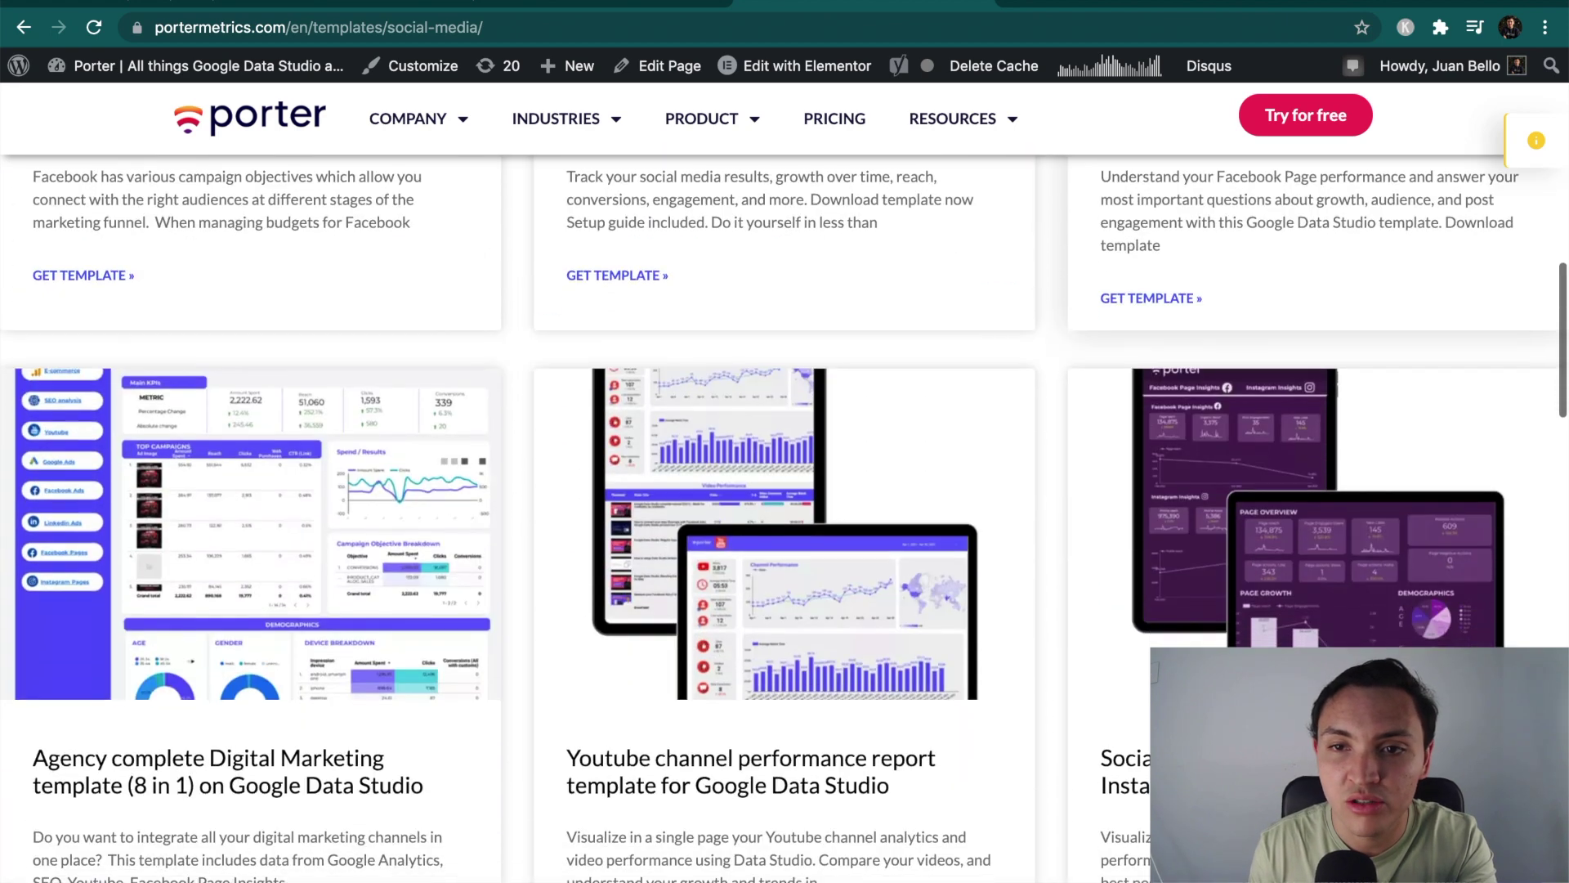
pyautogui.scroll(15, 784, 482)
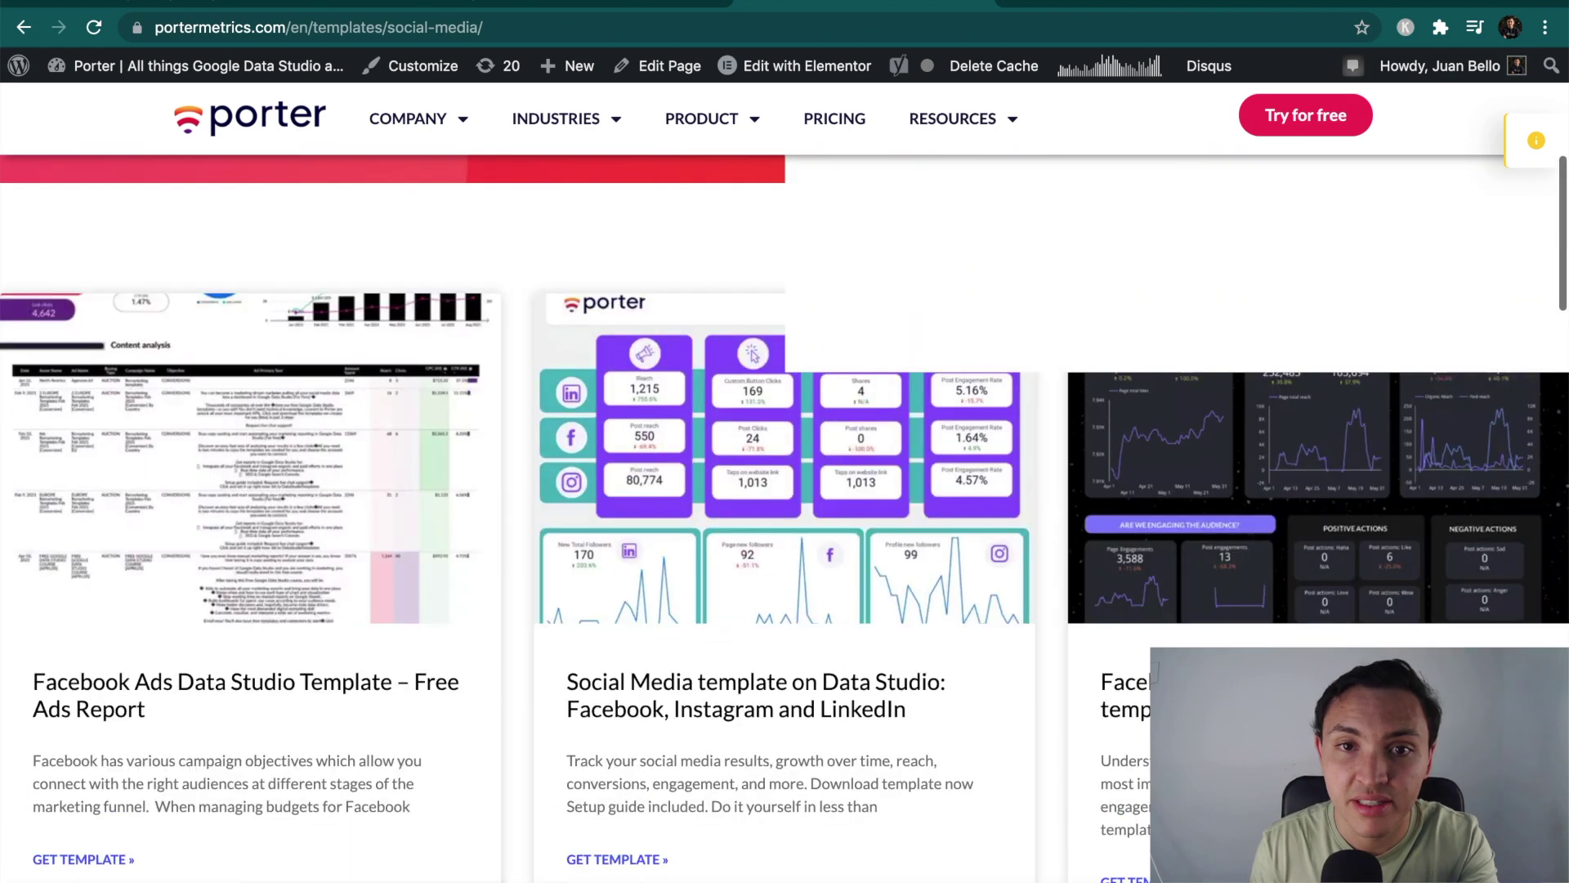